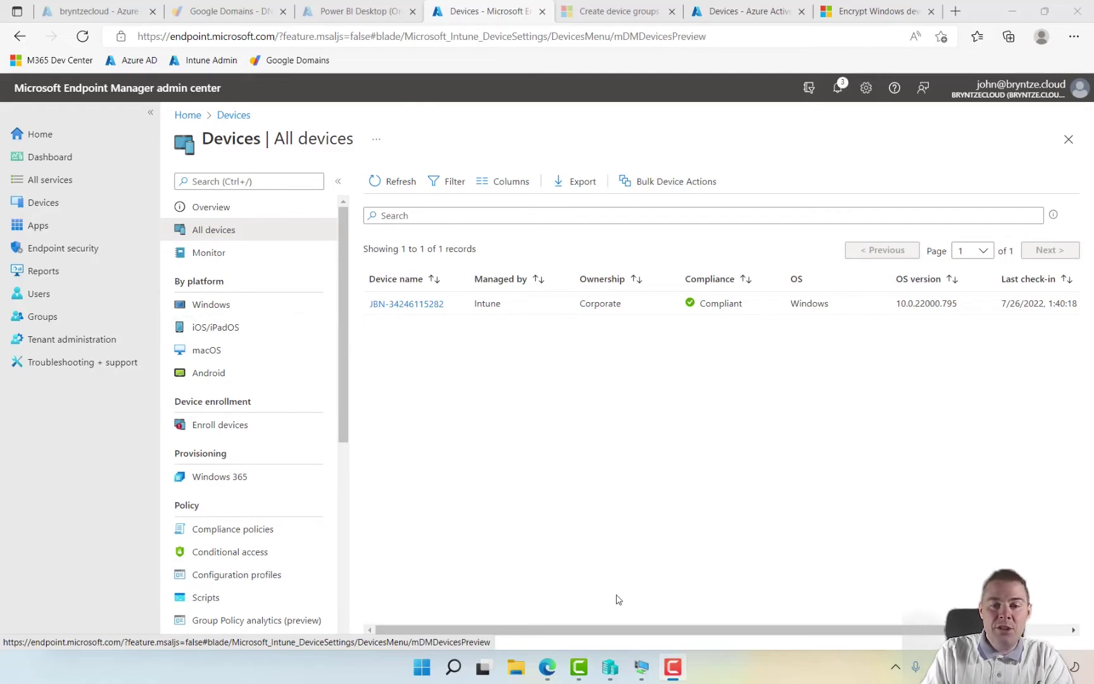
- Confirm BitLocker is still off on the VM's C: drive, then go back to Endpoint Manager's All devices list
{"action": "left_click", "coordinate": [642, 667]}
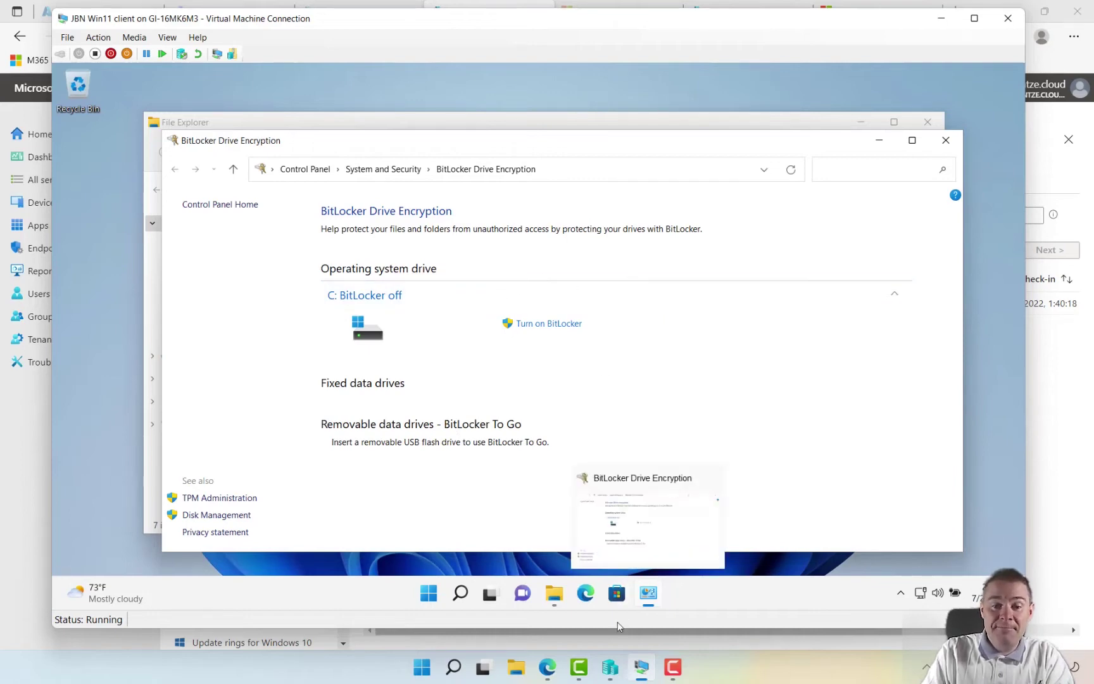
{"action": "left_click", "coordinate": [553, 671]}
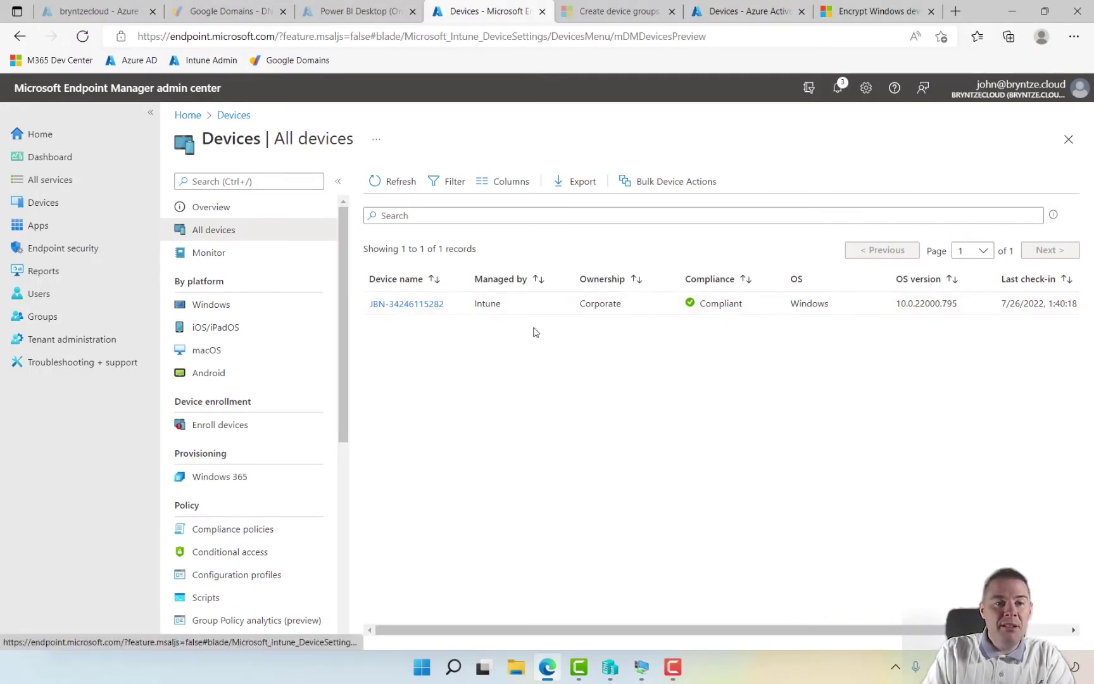
- Under Endpoint security > Disk encryption, create a policy for Windows 10 and later with the BitLocker profile
{"action": "left_click", "coordinate": [59, 250]}
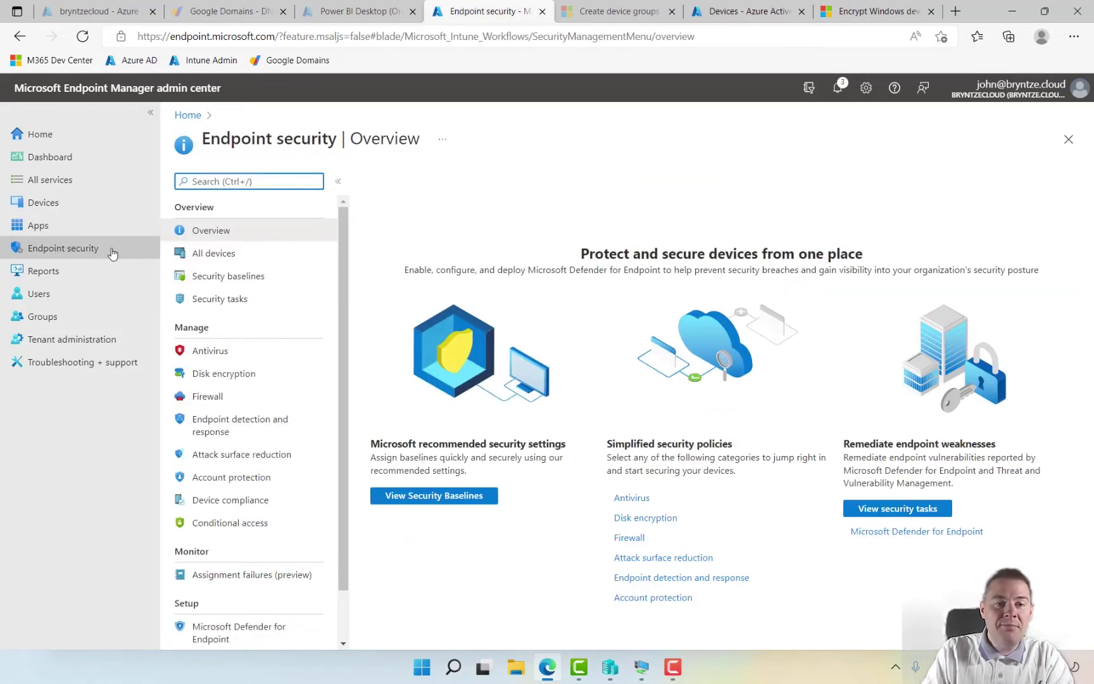
{"action": "left_click", "coordinate": [227, 383]}
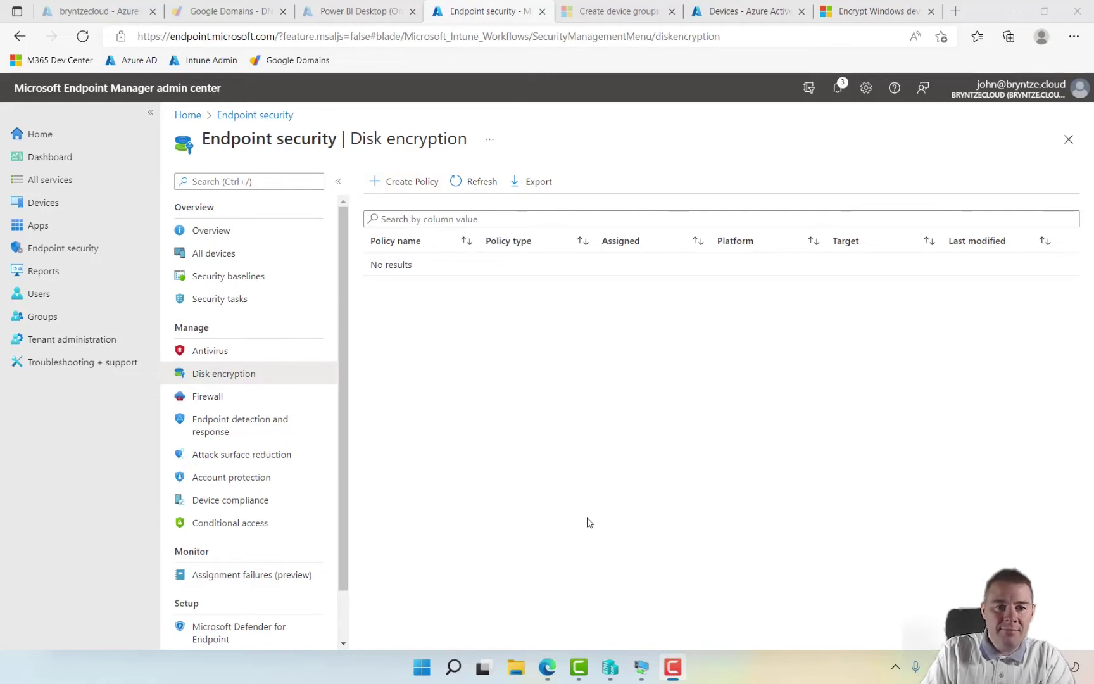
{"action": "left_click", "coordinate": [416, 184]}
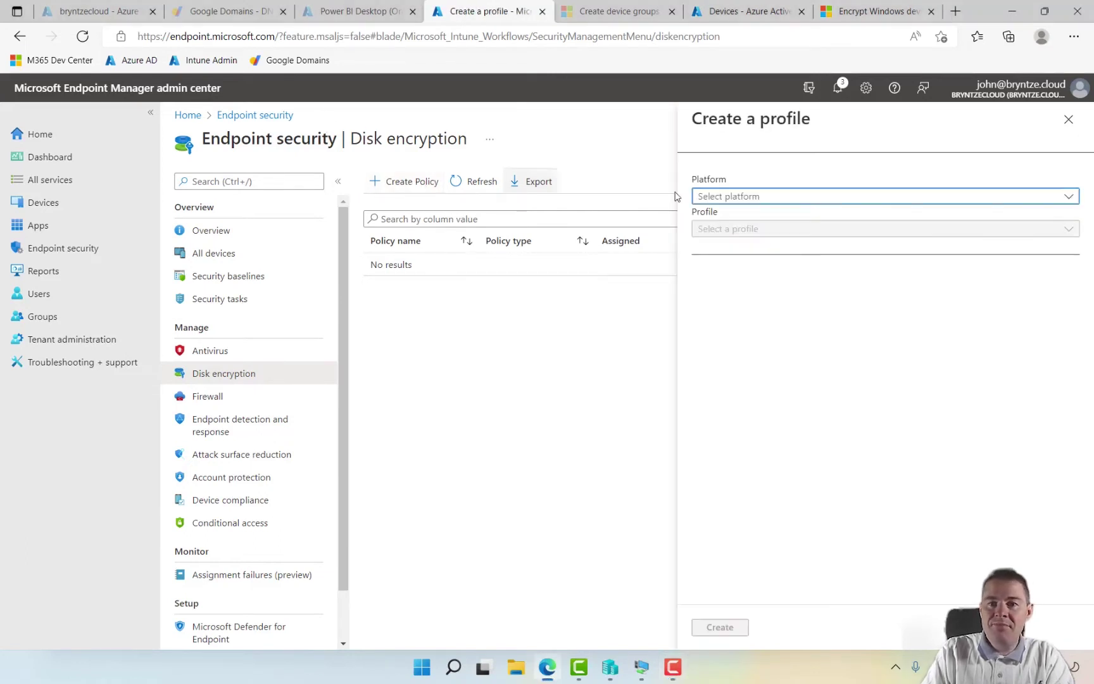
{"action": "left_click", "coordinate": [738, 200]}
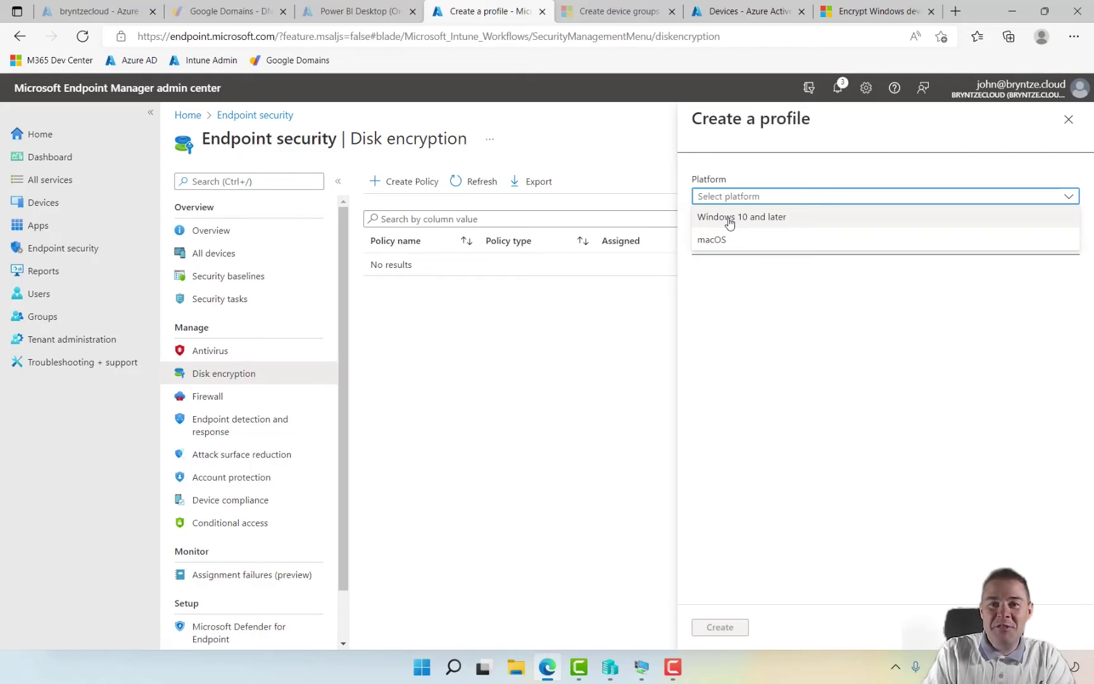
{"action": "left_click", "coordinate": [729, 218]}
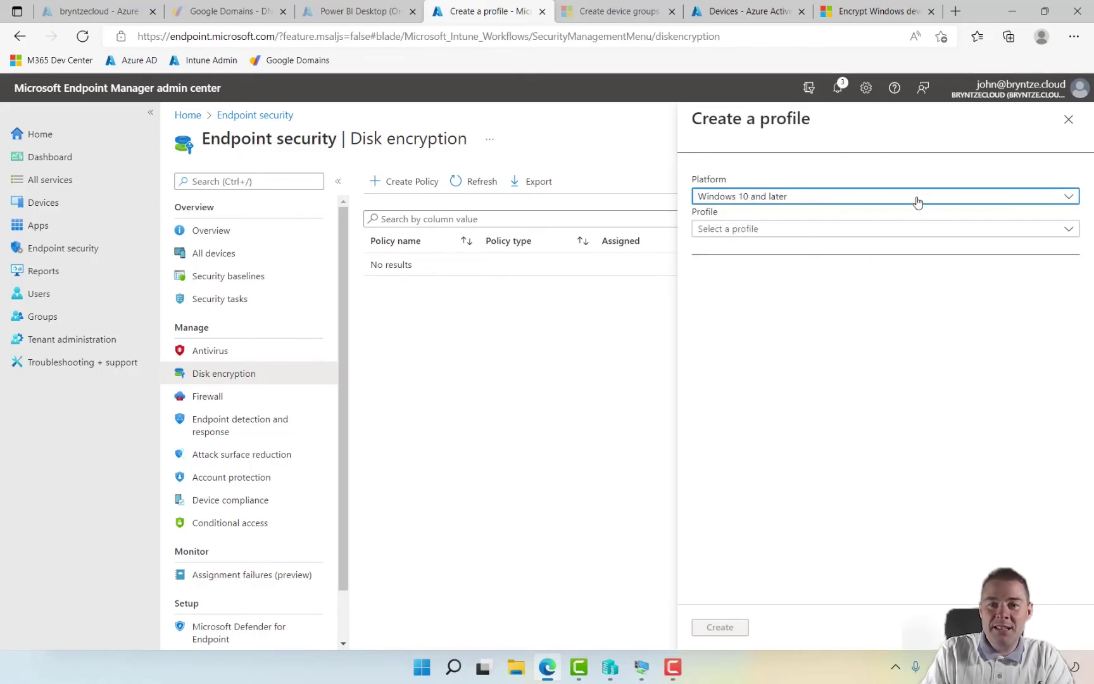
{"action": "left_click", "coordinate": [729, 228]}
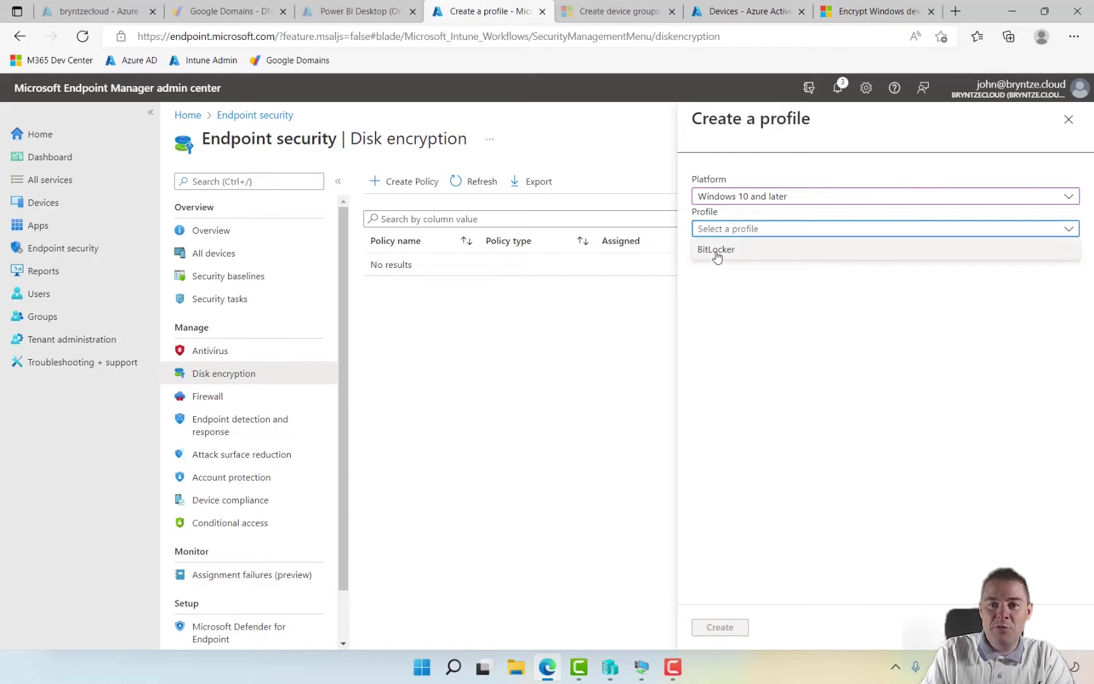
{"action": "left_click", "coordinate": [719, 251]}
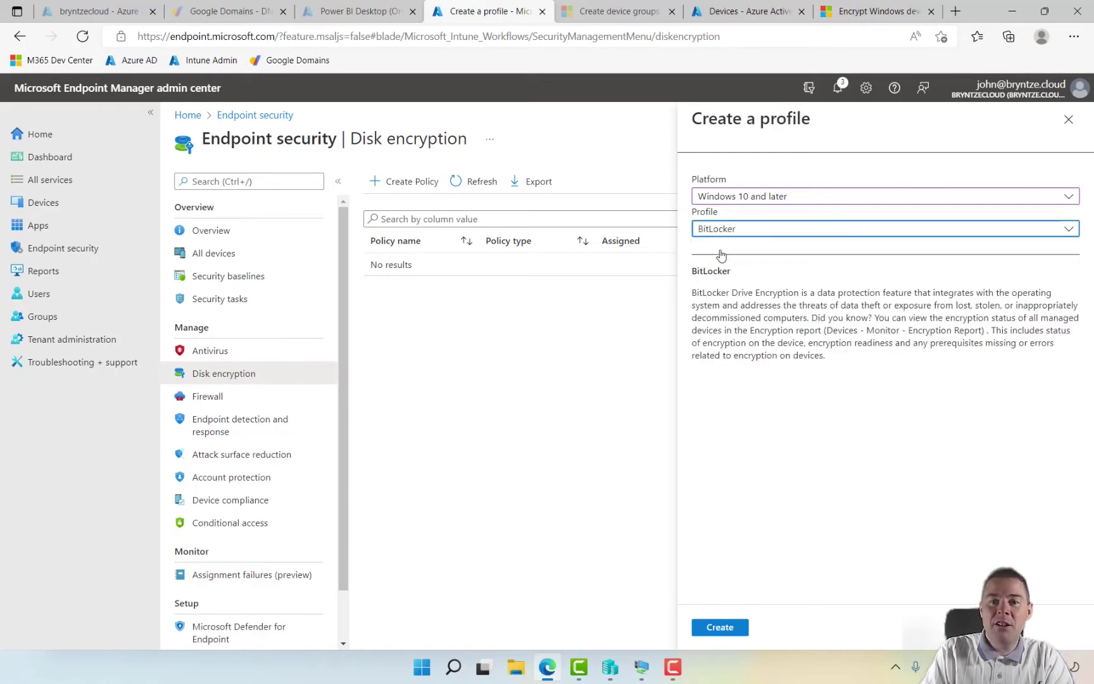
{"action": "left_click", "coordinate": [720, 628]}
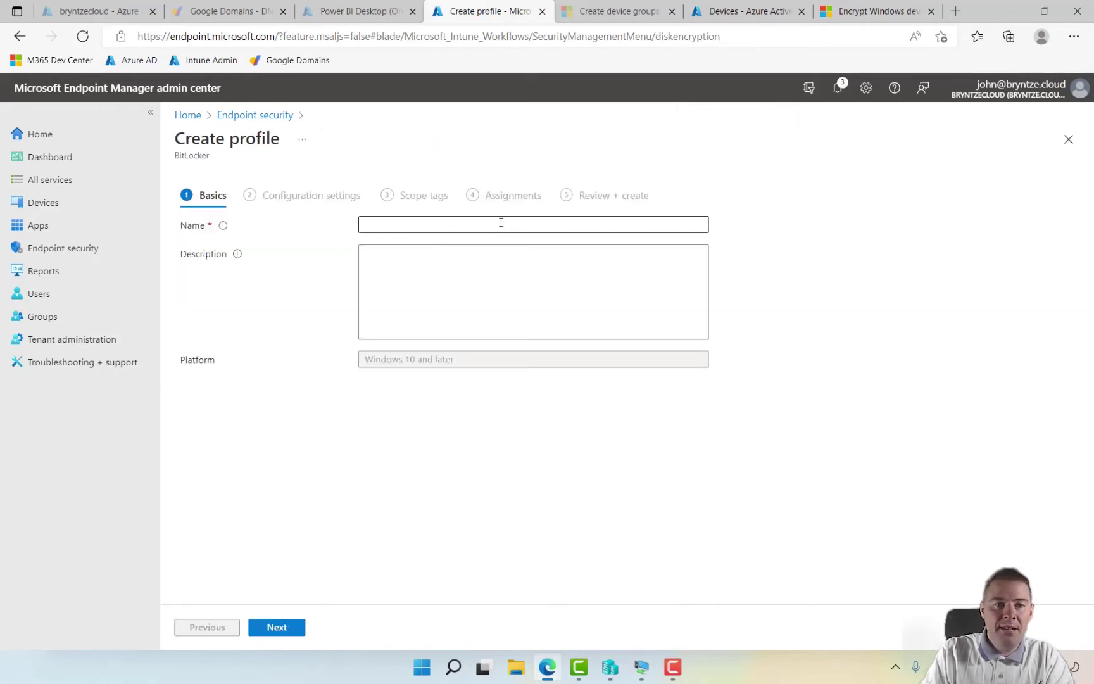
- Enter 'JBN - BitLocker Policy' as the name and a description citing the business's disk-encryption requirement
{"action": "left_click", "coordinate": [414, 223]}
{"action": "type", "text": "JBN "}
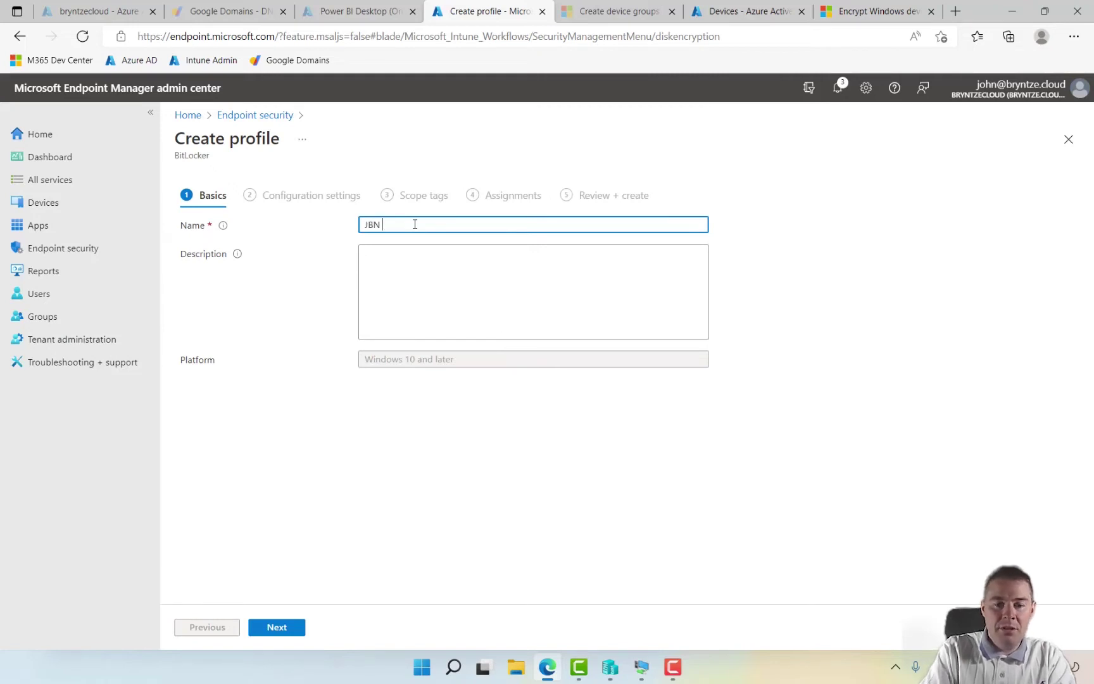
{"action": "type", "text": "- BitLocker Policy"}
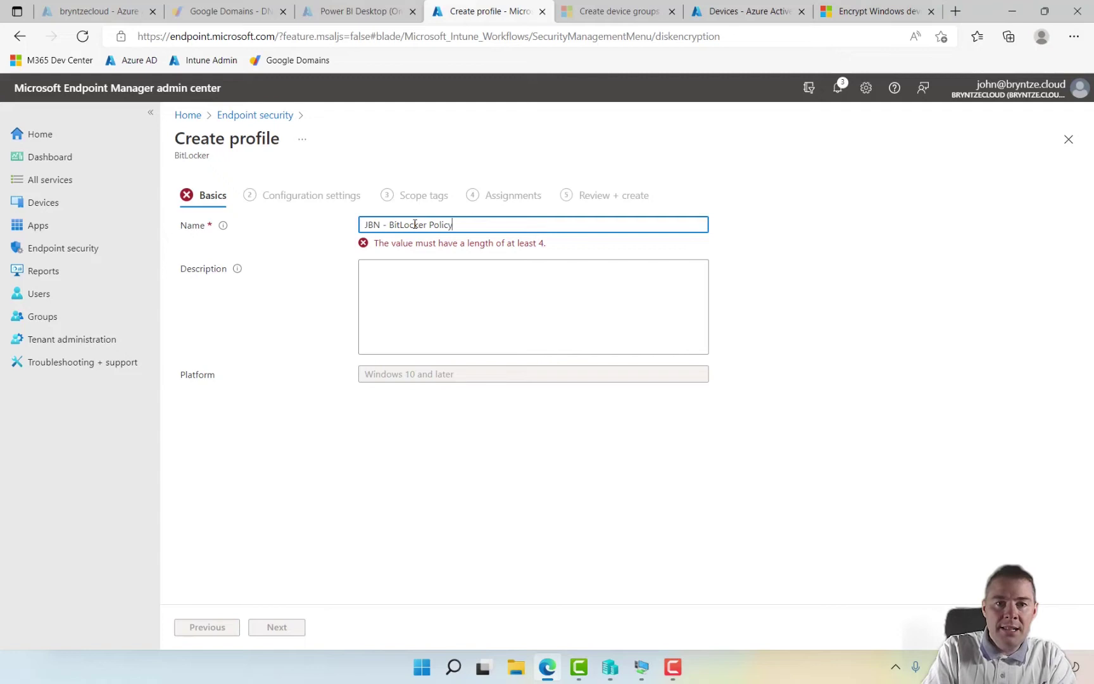
{"action": "left_click", "coordinate": [408, 272]}
{"action": "type", "text": "JBN Disck "}
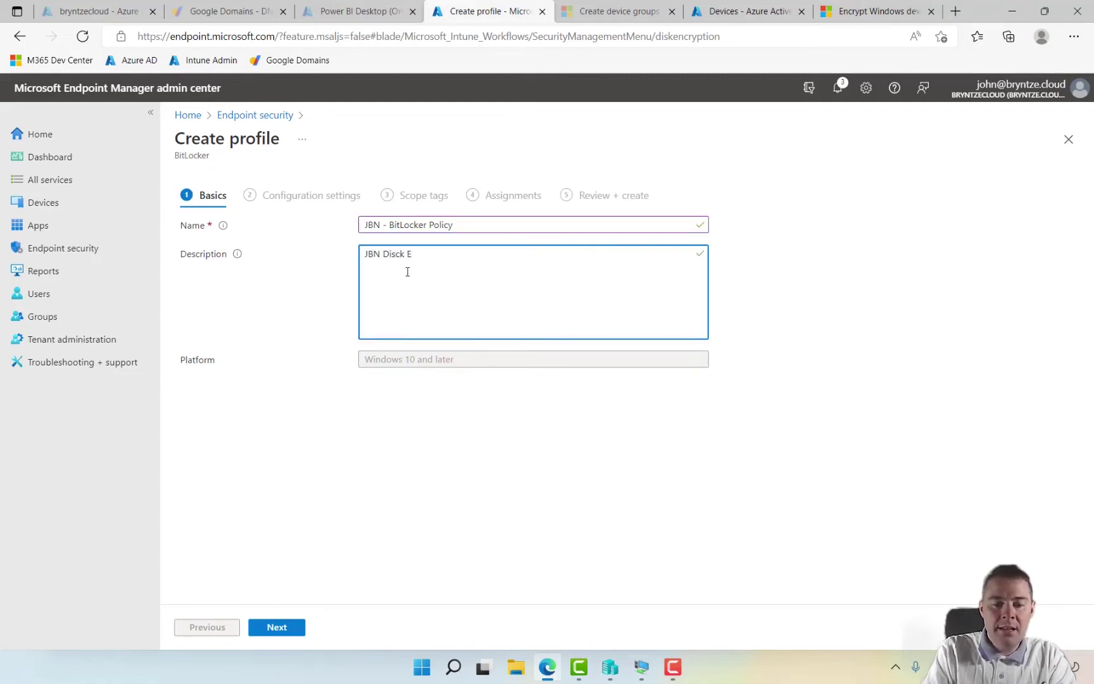
{"action": "type", "text": "Encruypt"}
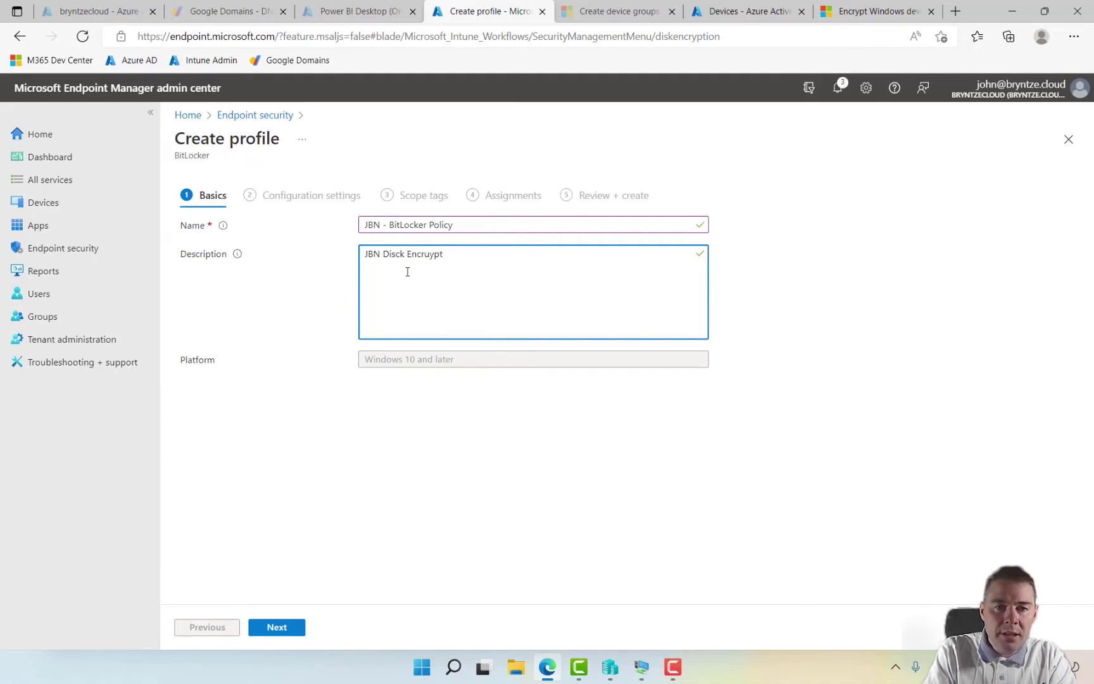
{"action": "key", "text": "BackSpace"}
{"action": "key", "text": "BackSpace"}
{"action": "key", "text": "BackSpace"}
{"action": "key", "text": "BackSpace"}
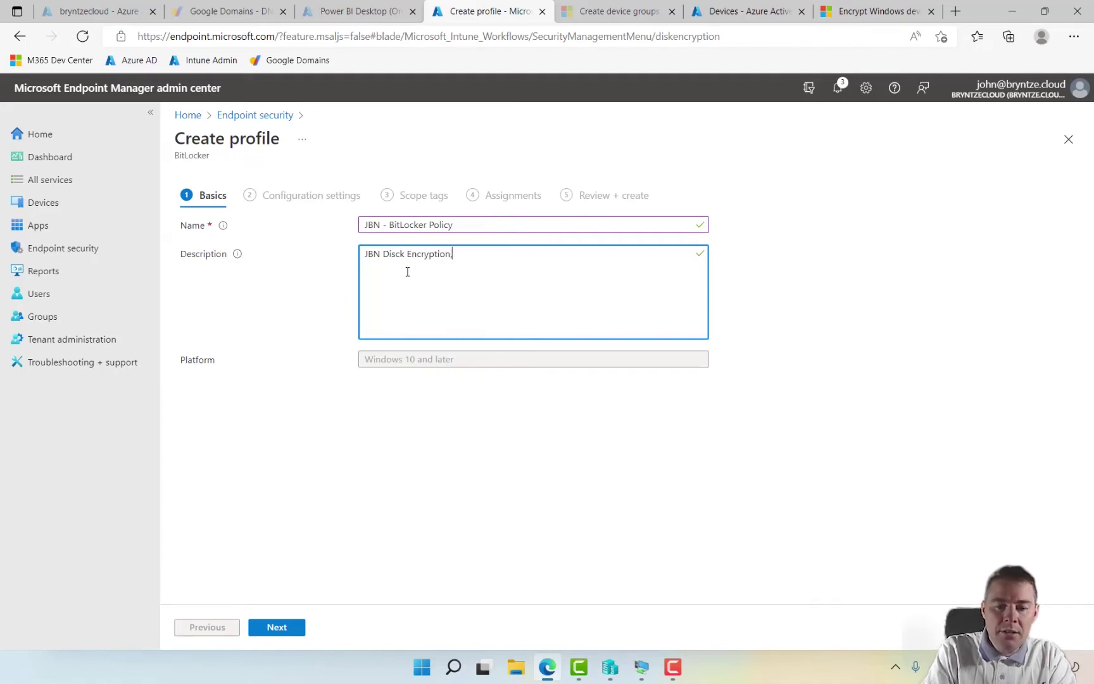
{"action": "type", "text": "yption, requirement f"}
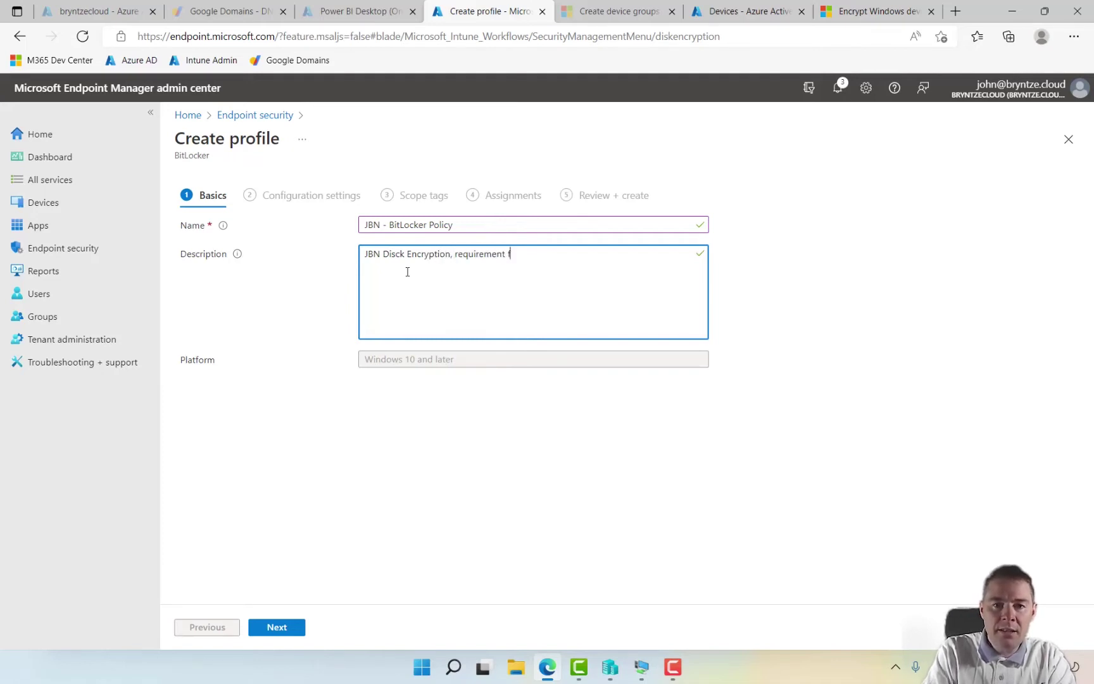
{"action": "type", "text": "rom the business."}
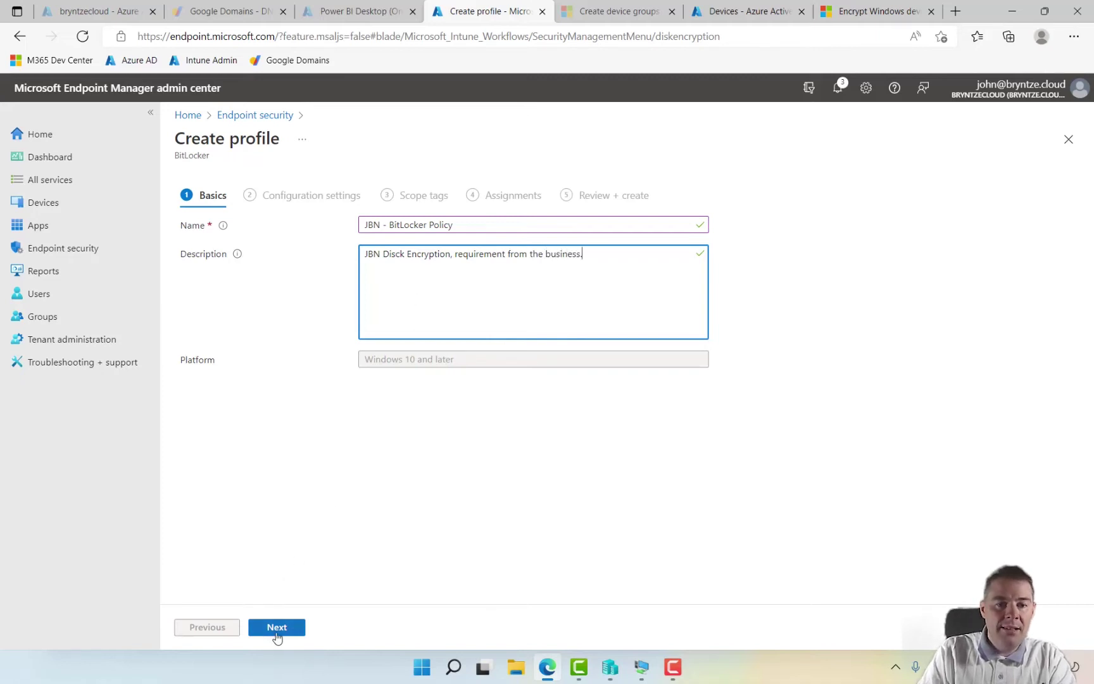
{"action": "left_click", "coordinate": [277, 630]}
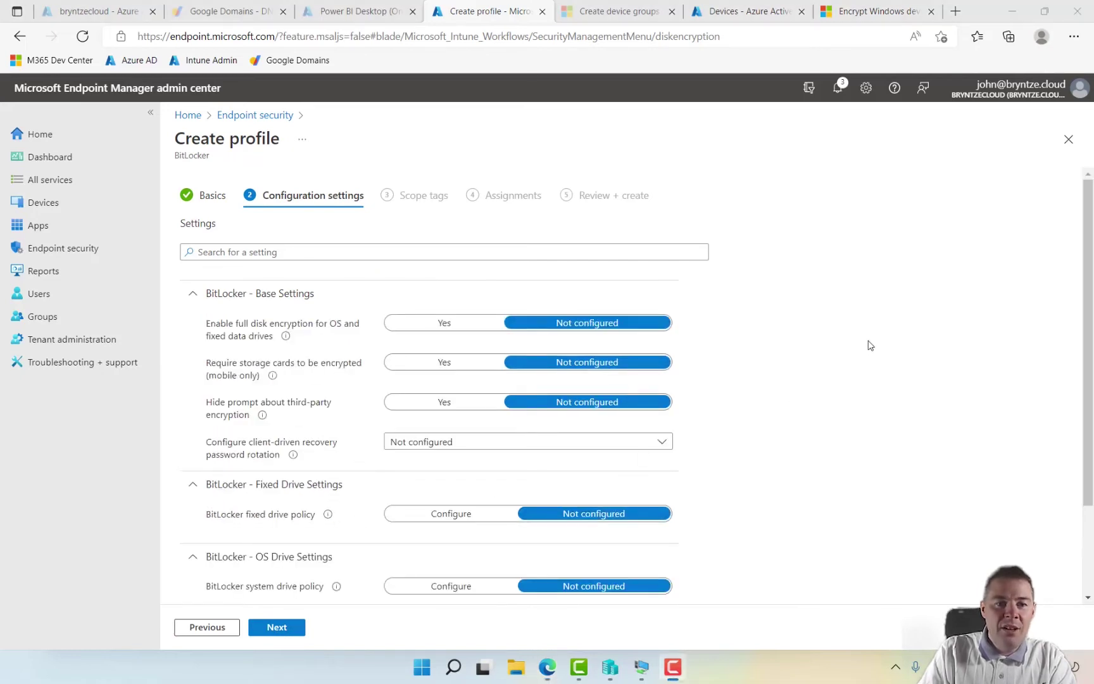
- In BitLocker - Base Settings, turn on full disk encryption for OS and fixed drives
{"action": "left_click", "coordinate": [189, 295]}
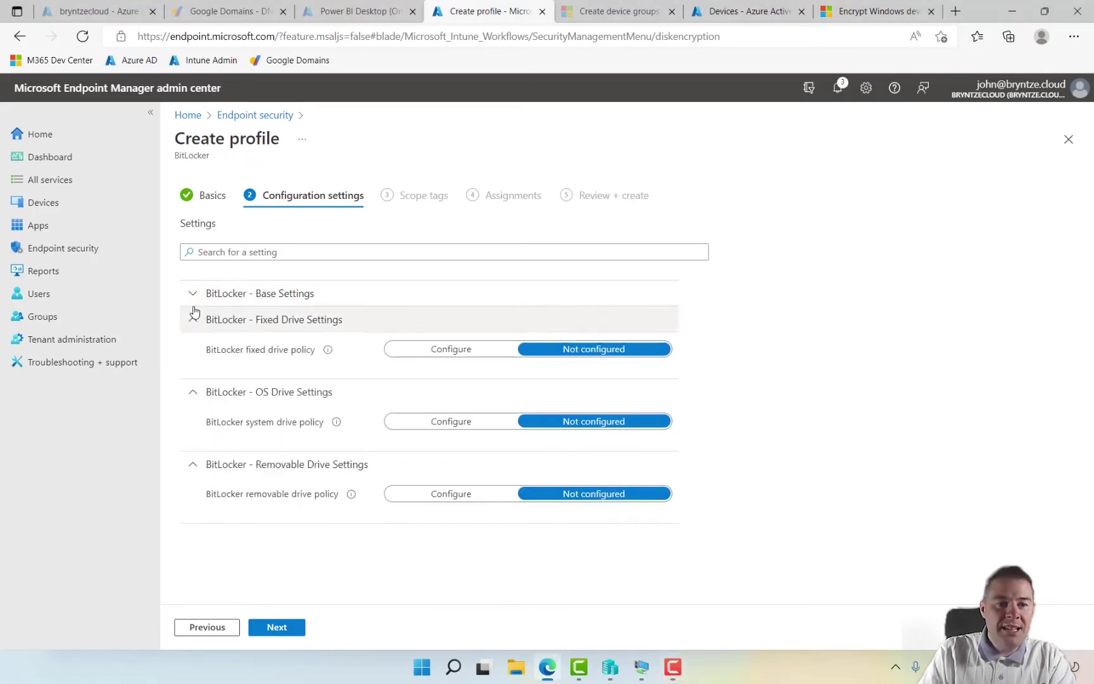
{"action": "left_click", "coordinate": [193, 320]}
{"action": "left_click", "coordinate": [194, 342]}
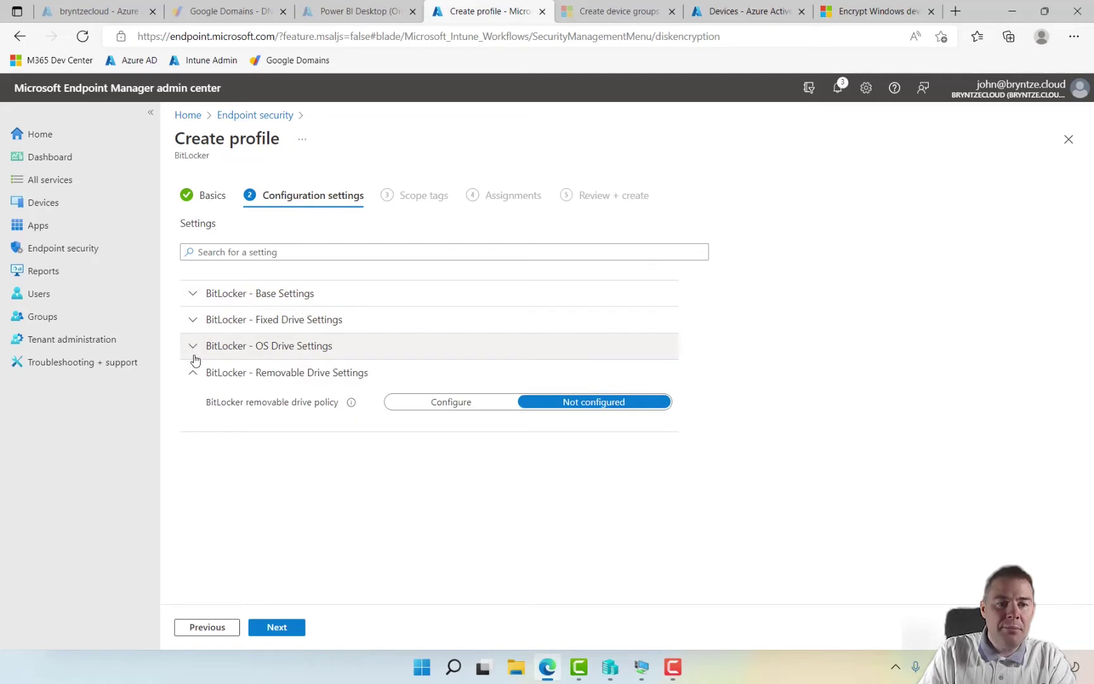
{"action": "left_click", "coordinate": [193, 373]}
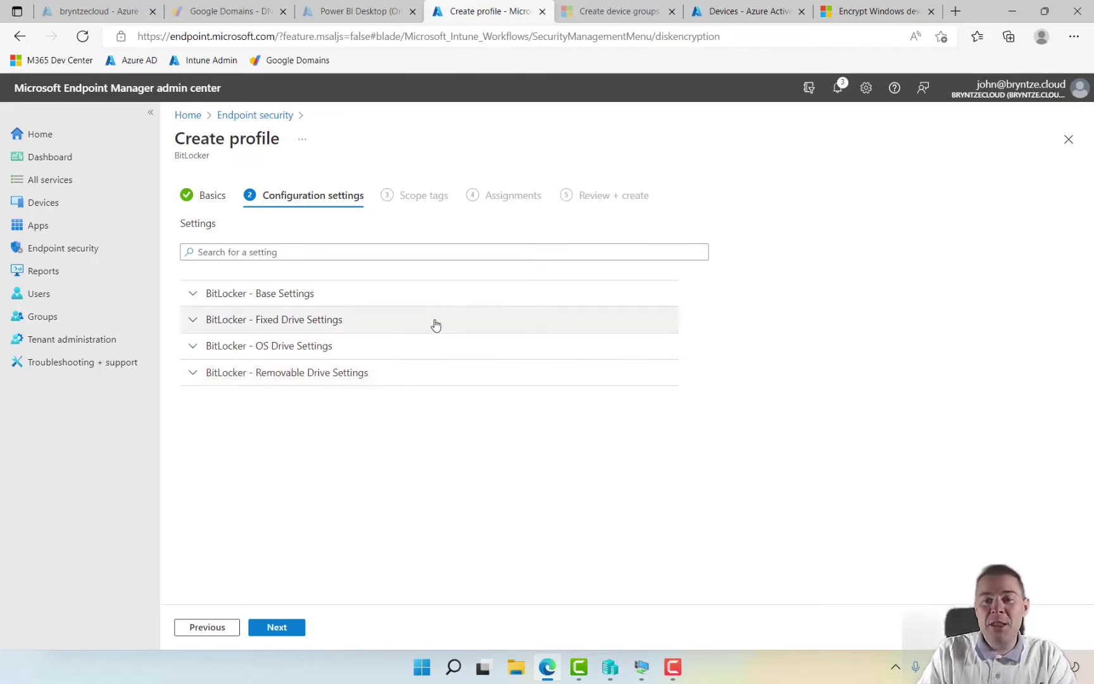
{"action": "left_click", "coordinate": [194, 299]}
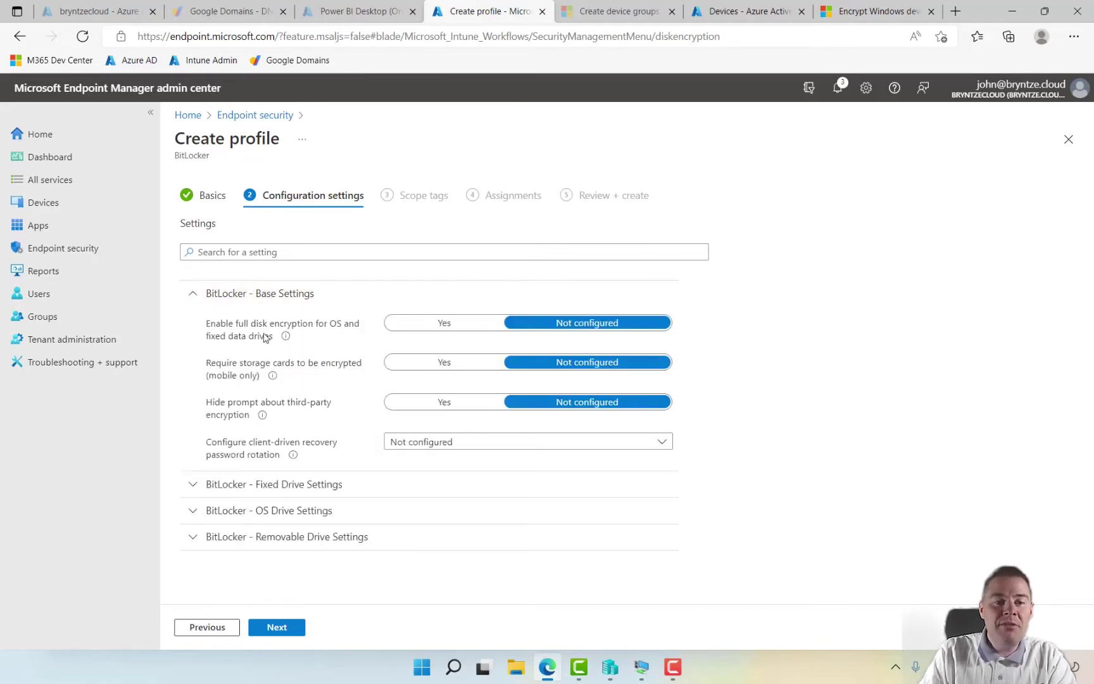
{"action": "mouse_move", "coordinate": [286, 335]}
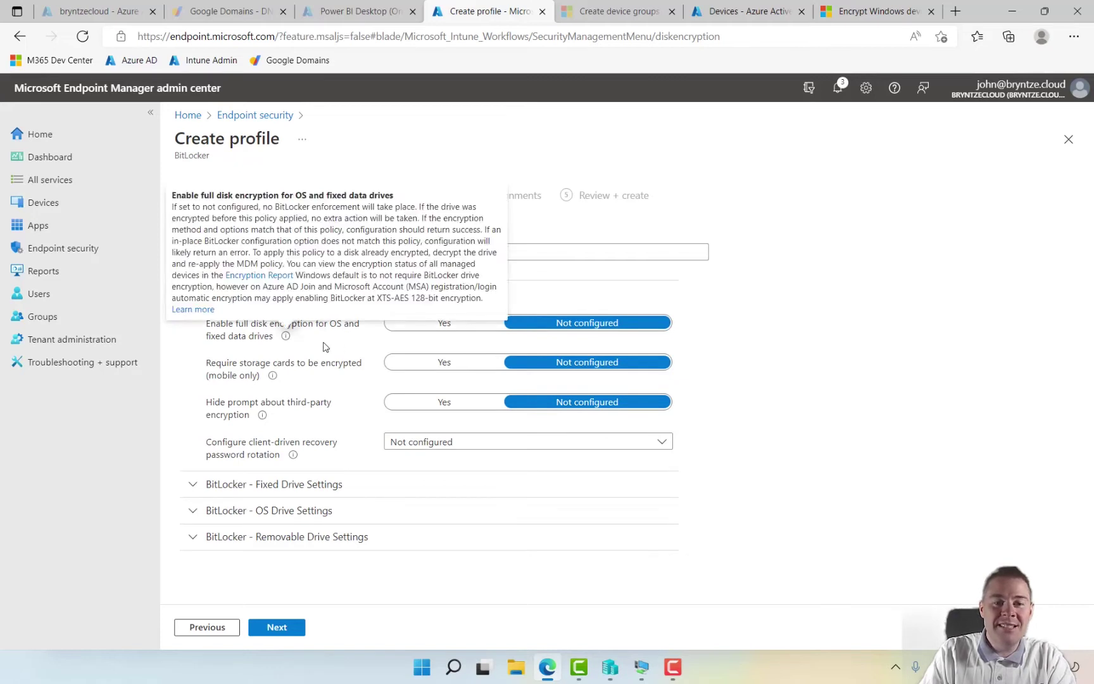
{"action": "left_click", "coordinate": [454, 331]}
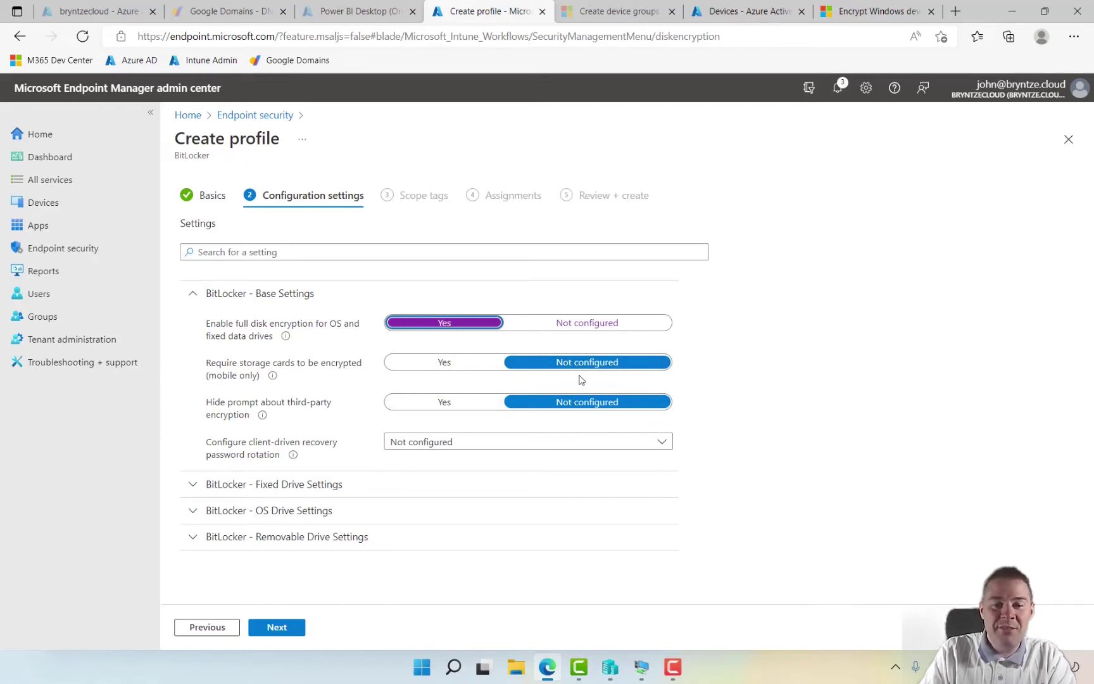
- Hide the third-party encryption prompt, allow standard-user Autopilot encryption, and rotate passwords on Azure AD-joined devices
{"action": "left_click", "coordinate": [427, 412]}
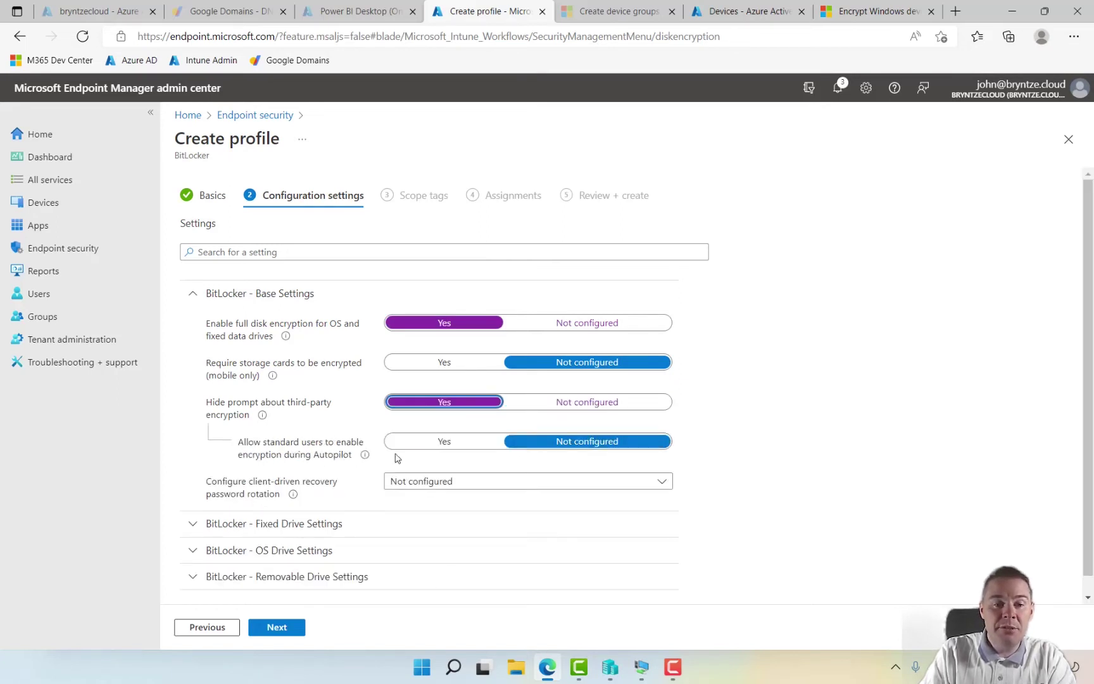
{"action": "left_click", "coordinate": [434, 447]}
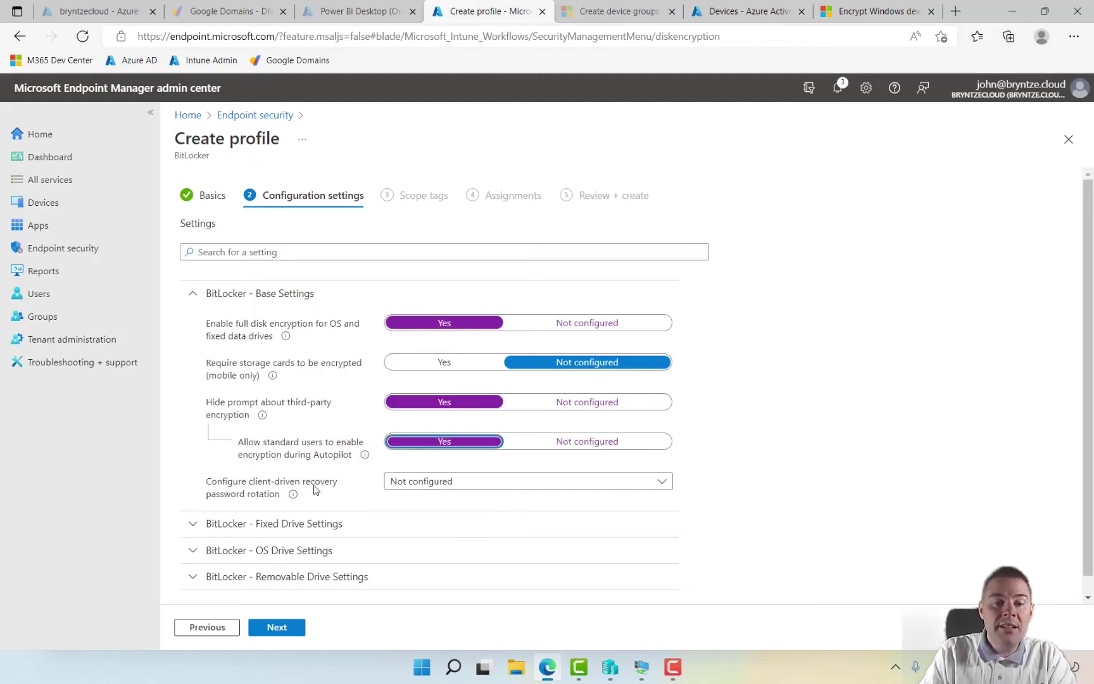
{"action": "left_click", "coordinate": [423, 483]}
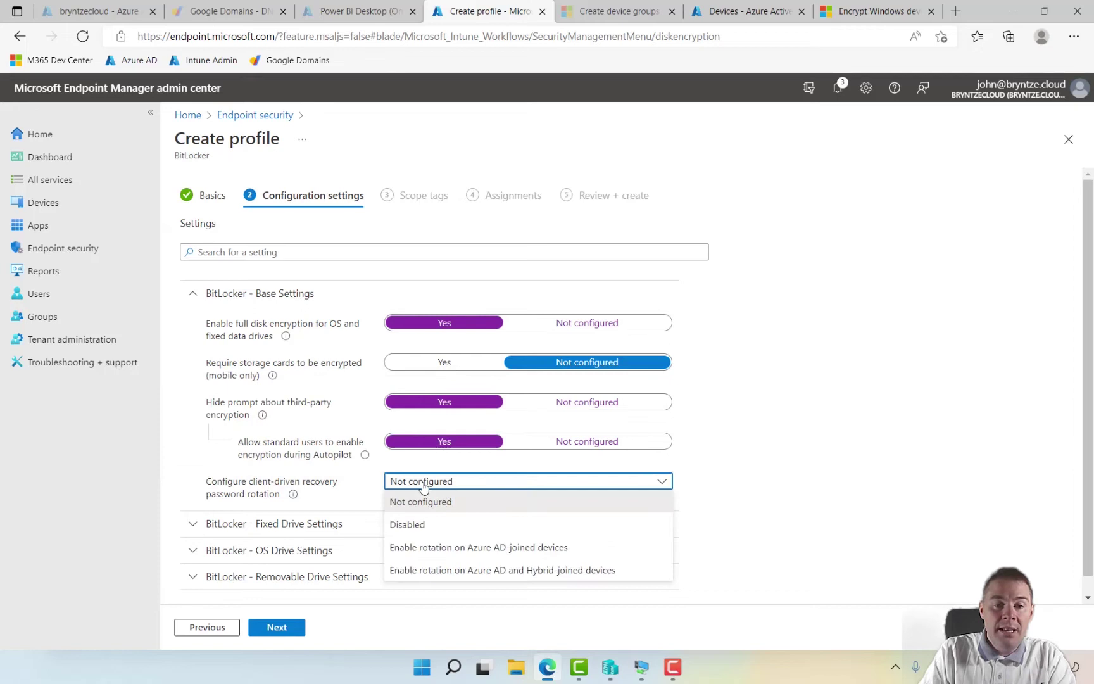
{"action": "left_click", "coordinate": [495, 547]}
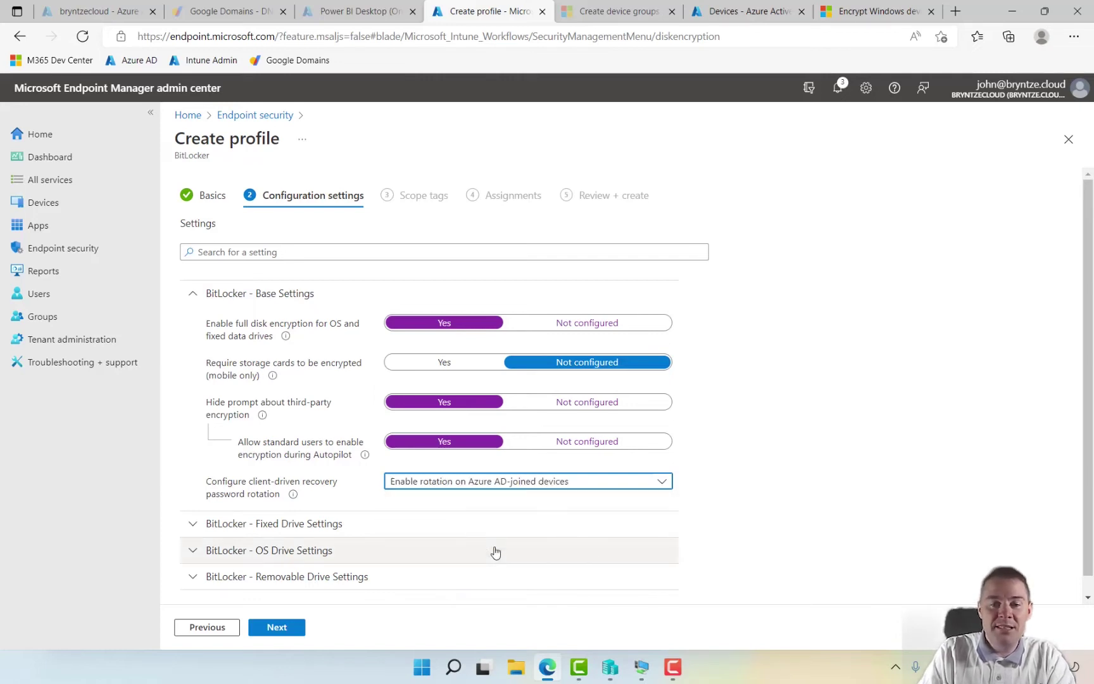
{"action": "scroll", "coordinate": [345, 494], "scroll_direction": "down", "scroll_amount": 1}
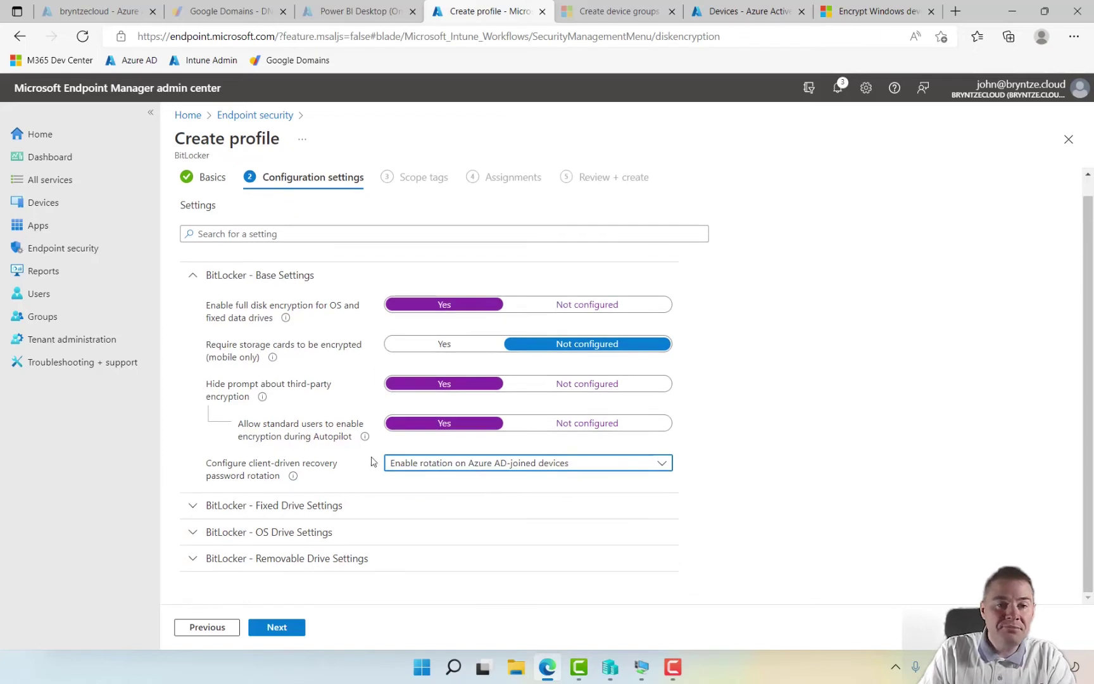
- Enable the fixed drive policy and its recovery settings, with recovery key file creation blocked
{"action": "left_click", "coordinate": [193, 276]}
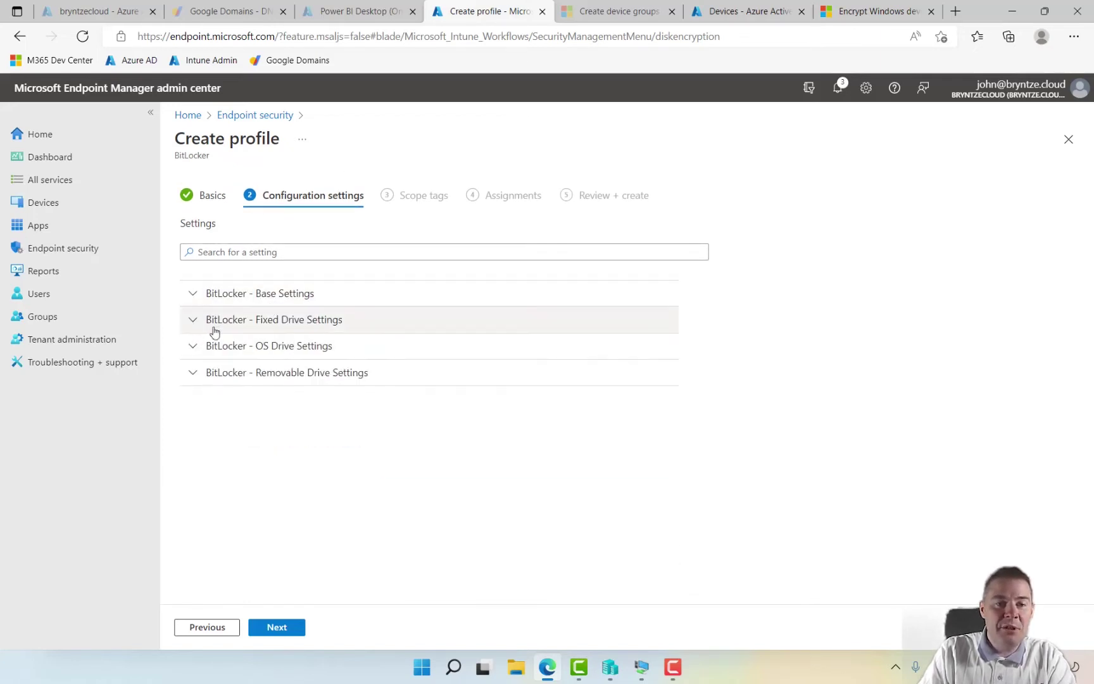
{"action": "left_click", "coordinate": [193, 323]}
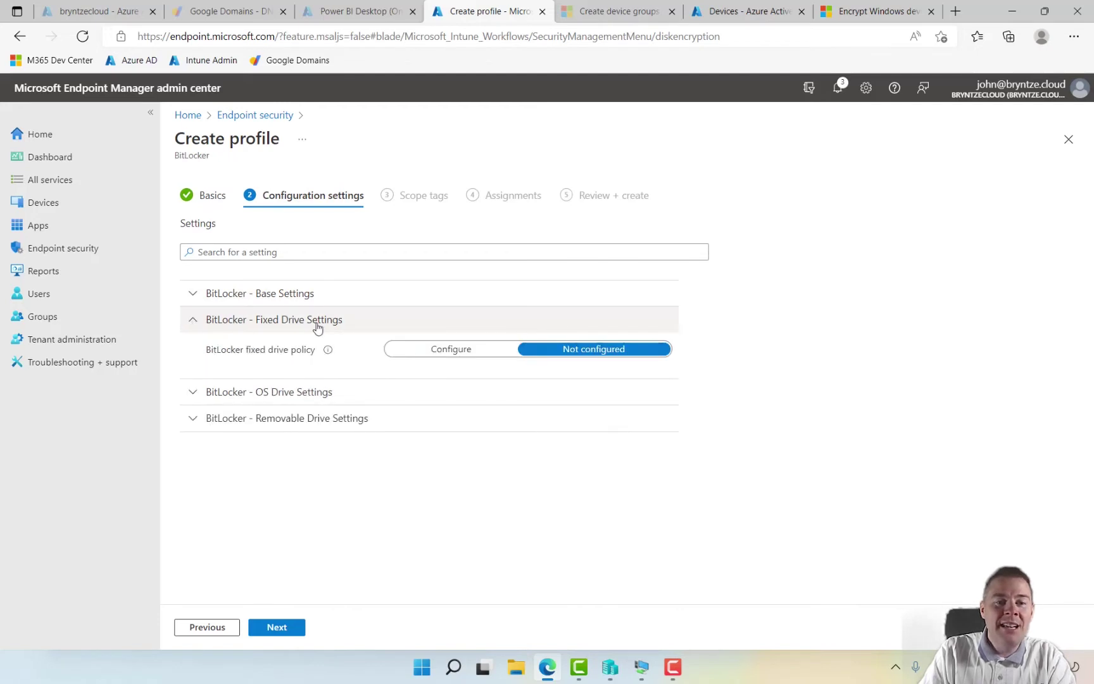
{"action": "left_click", "coordinate": [461, 357]}
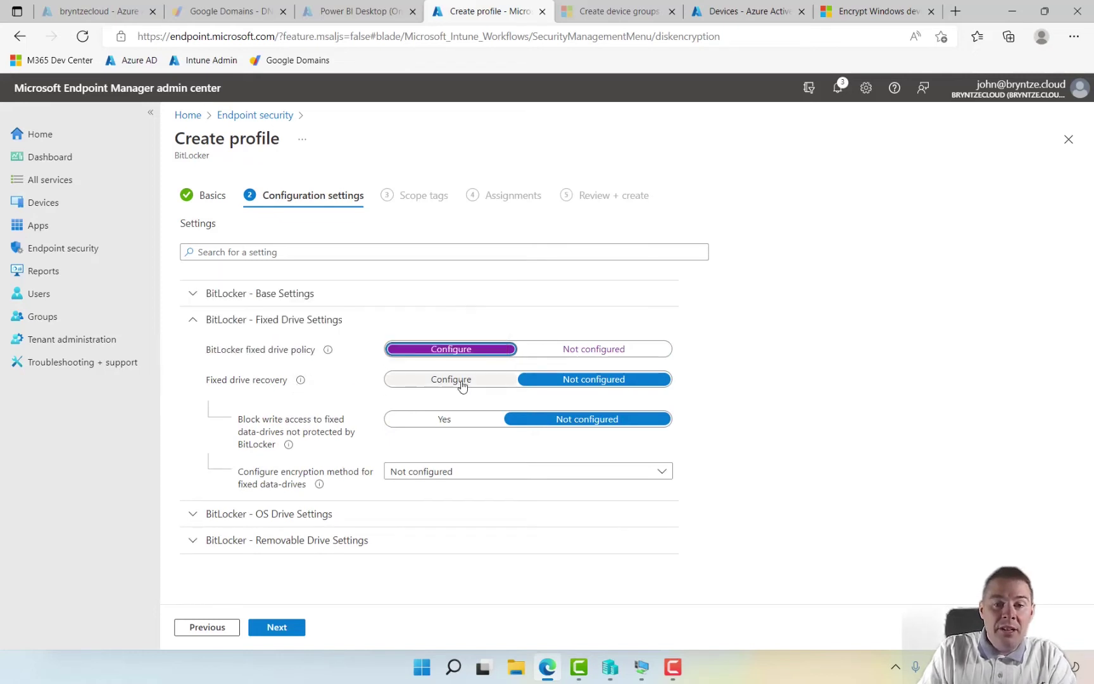
{"action": "left_click", "coordinate": [462, 384]}
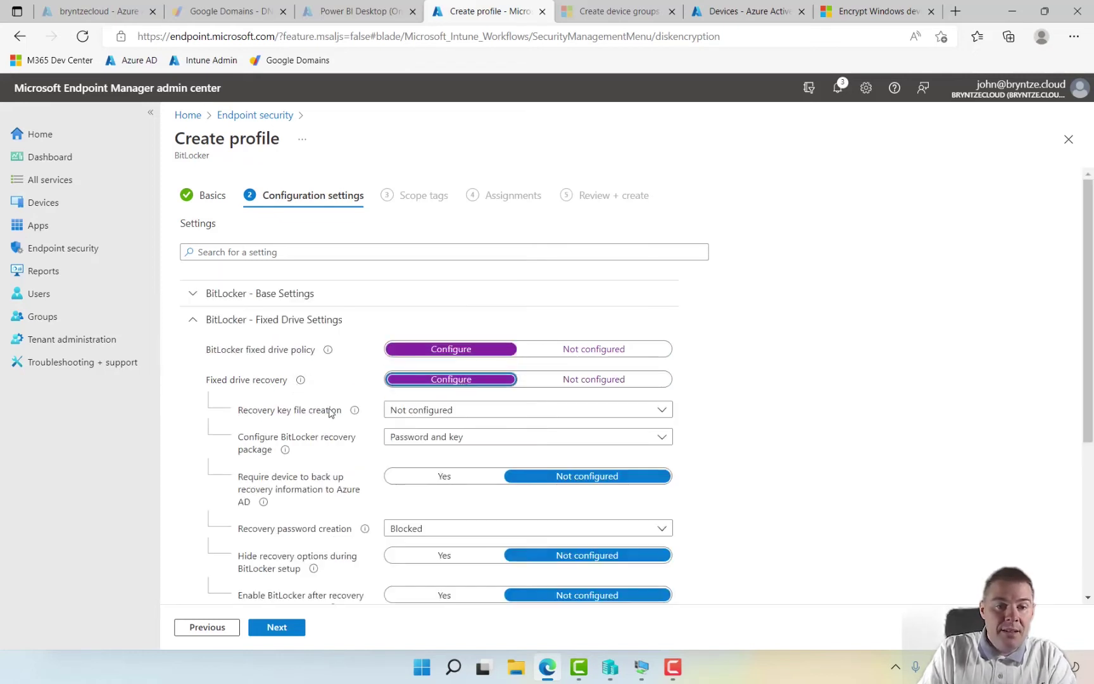
{"action": "left_click", "coordinate": [418, 415]}
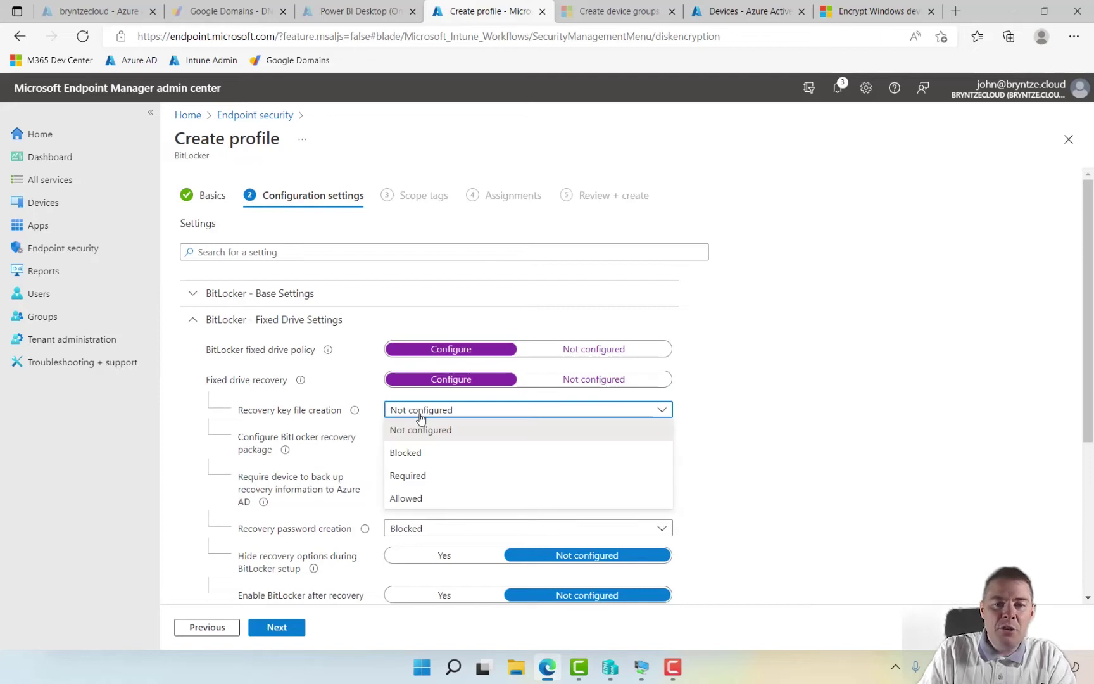
{"action": "left_click", "coordinate": [413, 453]}
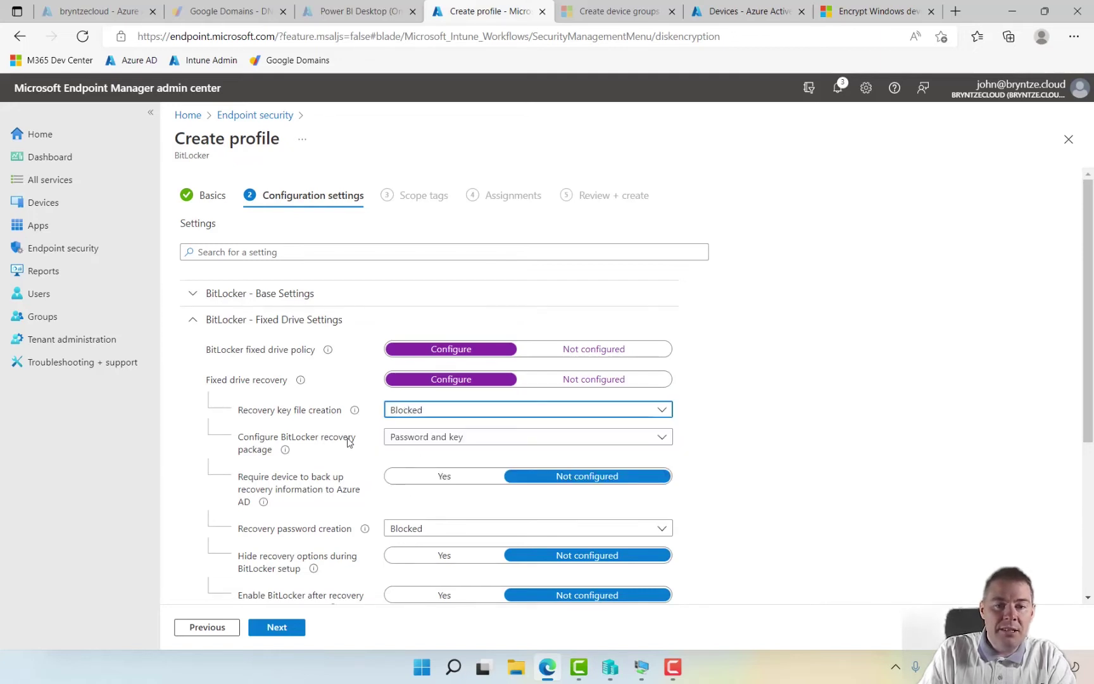
{"action": "scroll", "coordinate": [353, 445], "scroll_direction": "down", "scroll_amount": 1}
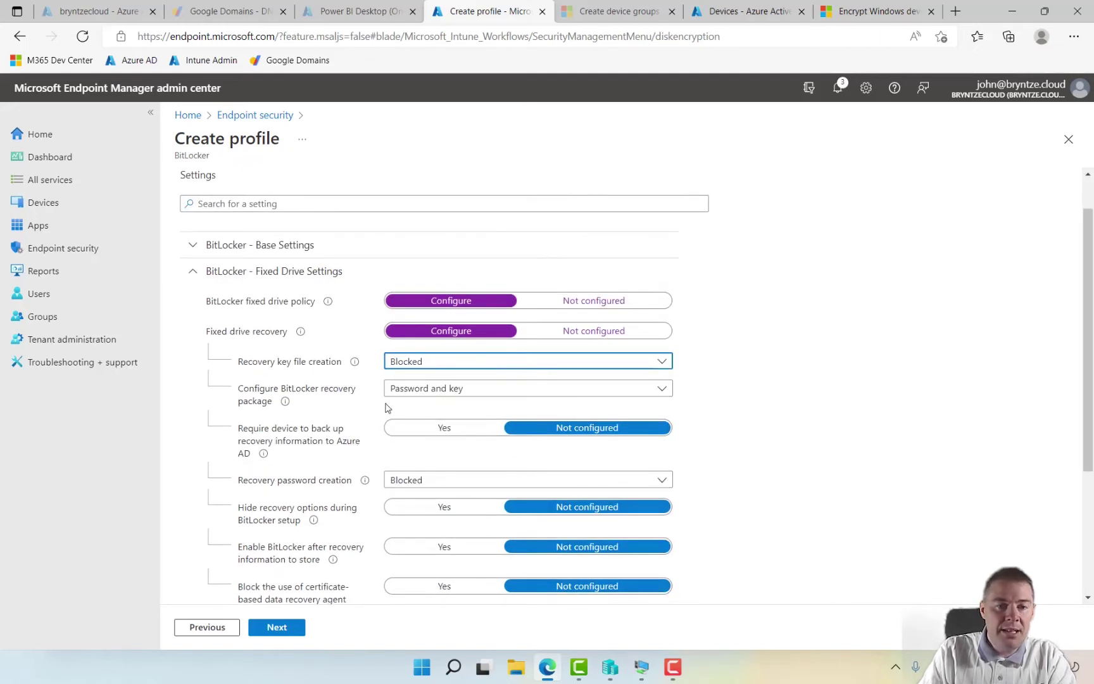
- Keep Password and key as the recovery package, require Azure AD backup, and allow recovery passwords
{"action": "left_click", "coordinate": [406, 391]}
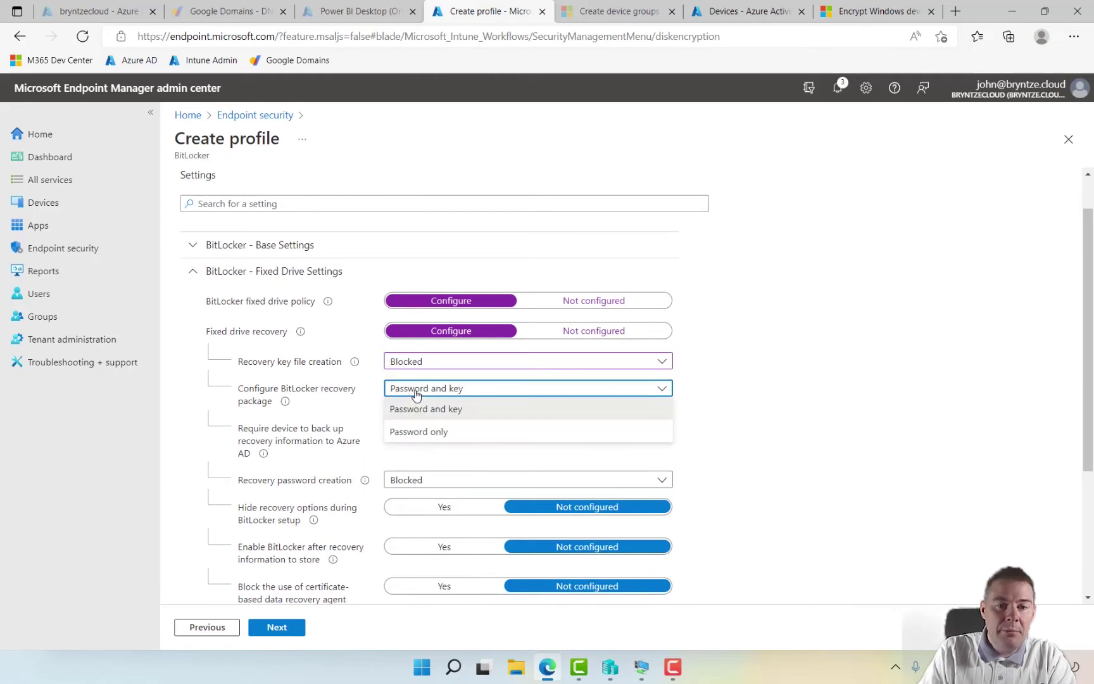
{"action": "left_click", "coordinate": [439, 410]}
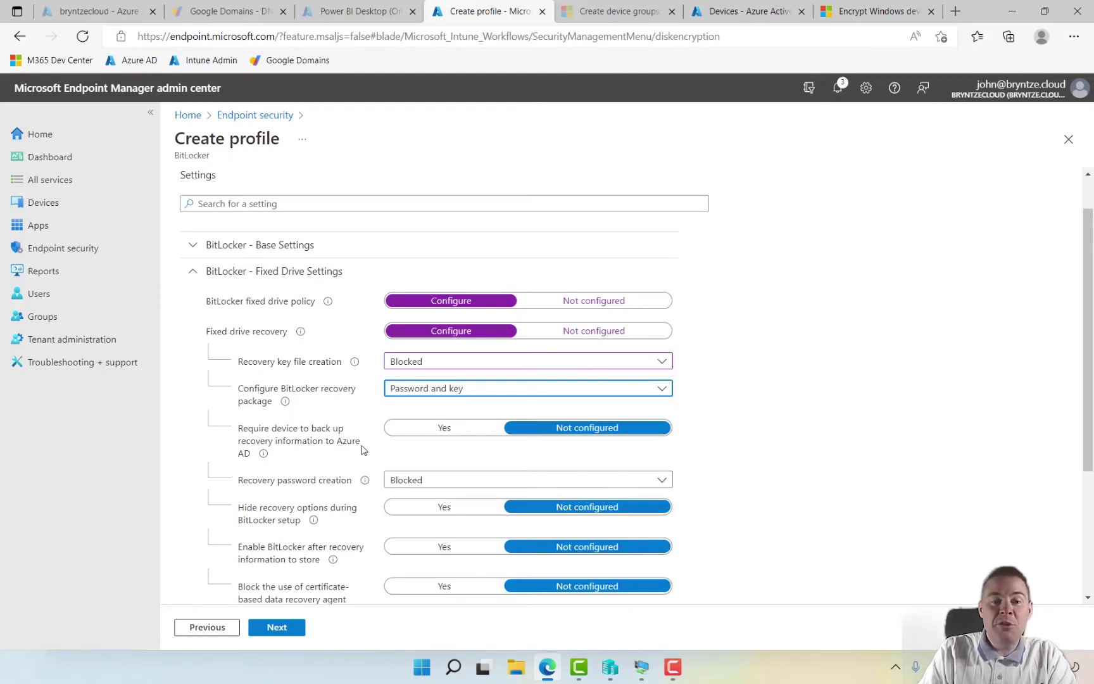
{"action": "left_click", "coordinate": [425, 434]}
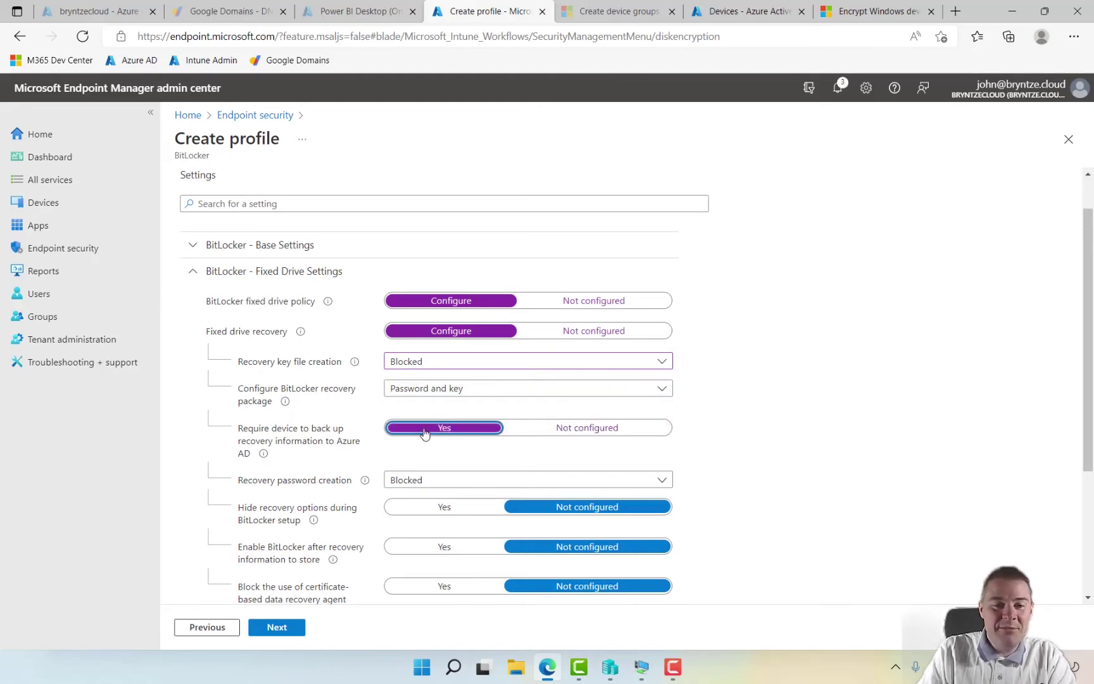
{"action": "scroll", "coordinate": [336, 475], "scroll_direction": "down", "scroll_amount": 1}
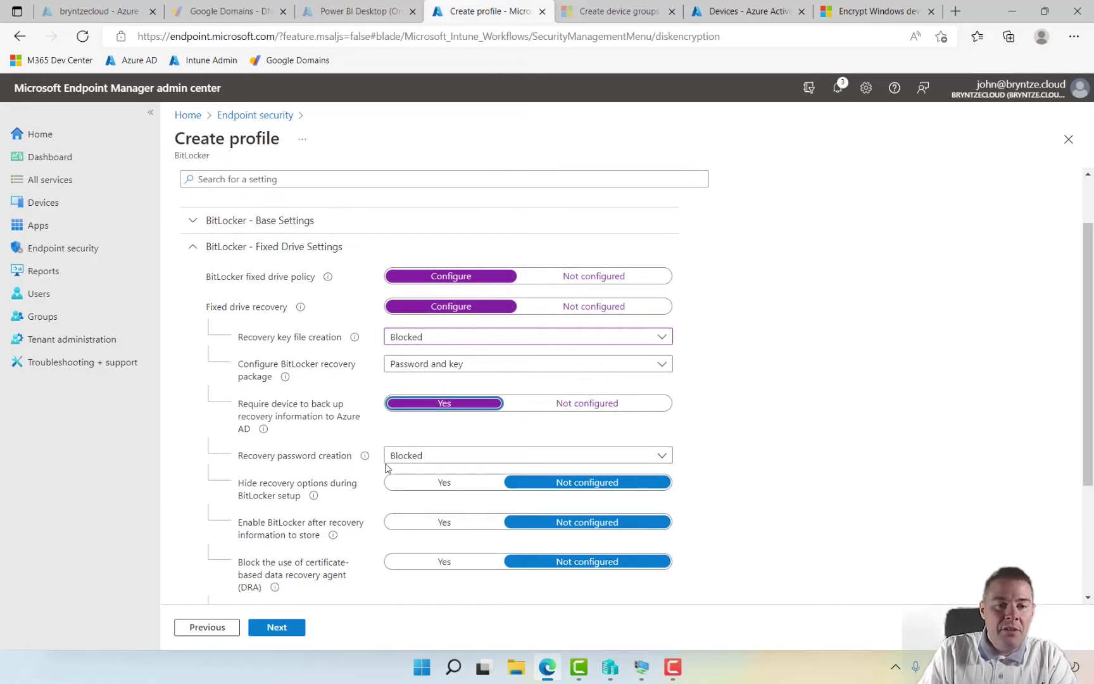
{"action": "left_click", "coordinate": [422, 464]}
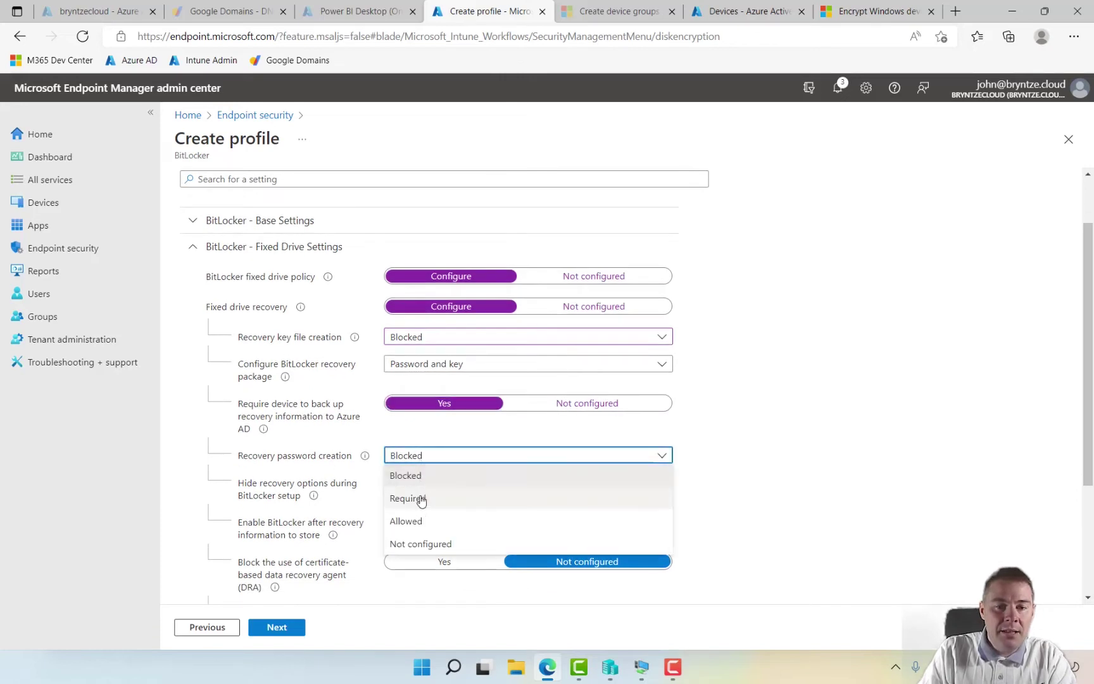
{"action": "left_click", "coordinate": [409, 522]}
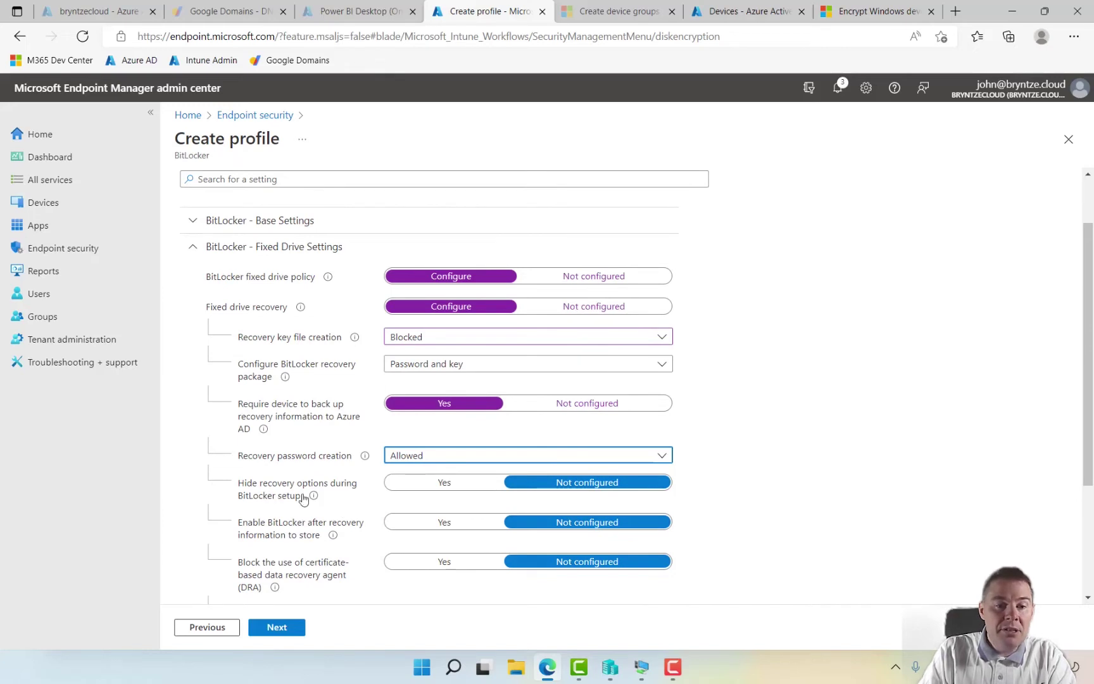
- Hide recovery options, enable BitLocker only after recovery info is stored, and block the data recovery agent
{"action": "left_click", "coordinate": [424, 489]}
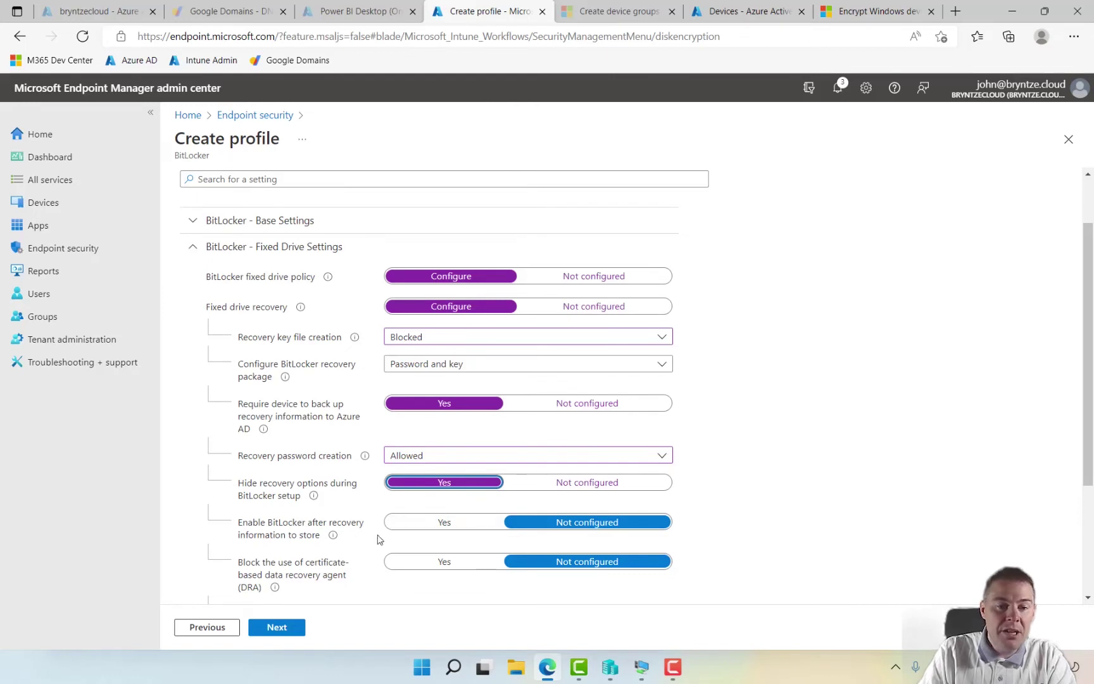
{"action": "mouse_move", "coordinate": [333, 537]}
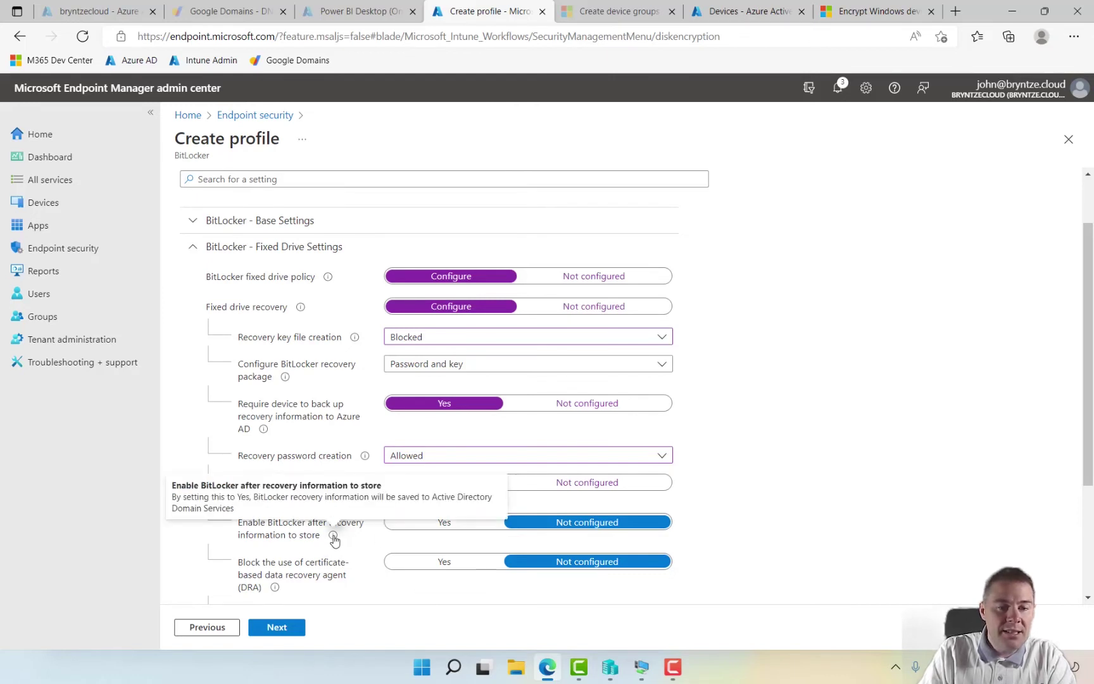
{"action": "left_click", "coordinate": [443, 523]}
{"action": "scroll", "coordinate": [375, 522], "scroll_direction": "down", "scroll_amount": 1}
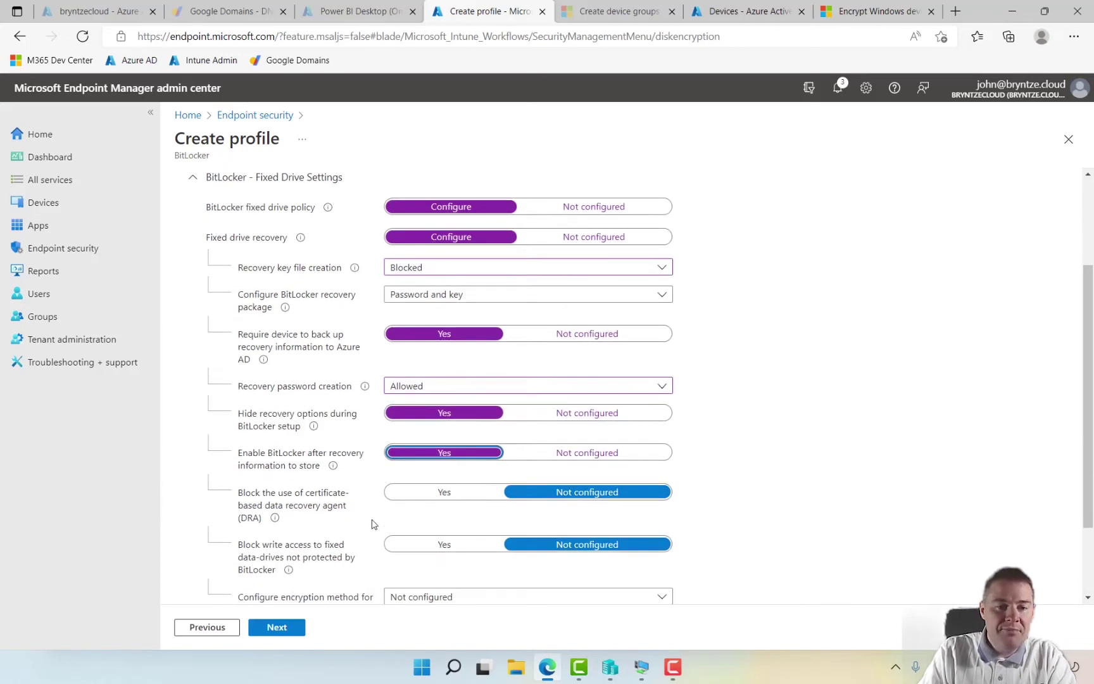
{"action": "left_click", "coordinate": [445, 494]}
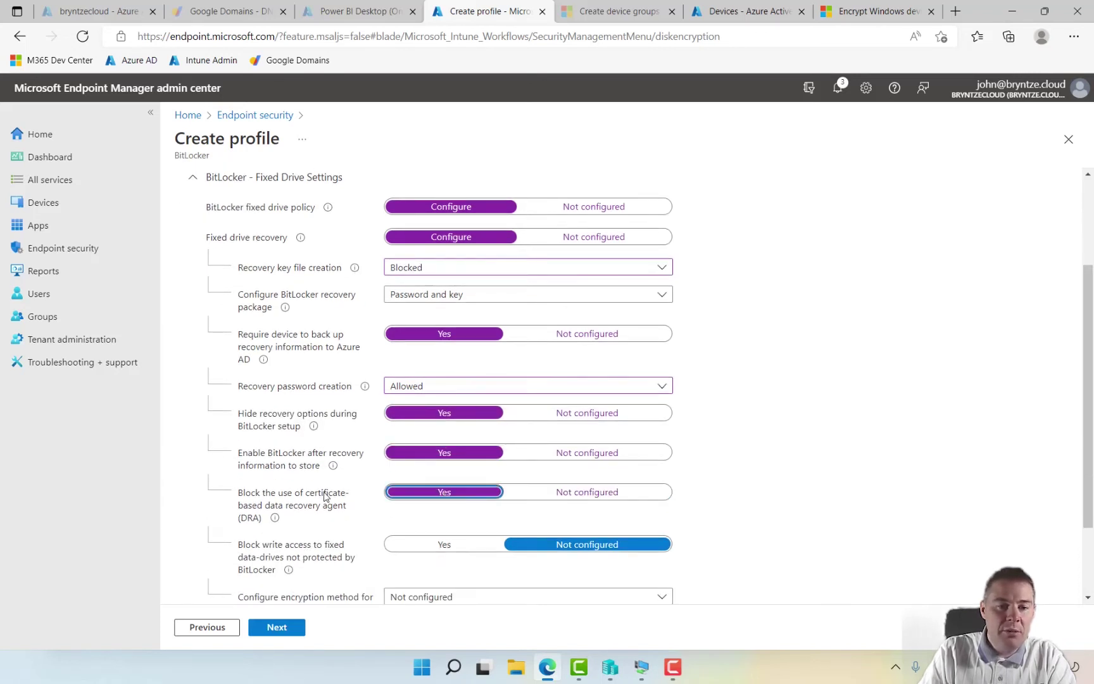
{"action": "scroll", "coordinate": [325, 497], "scroll_direction": "down", "scroll_amount": 1}
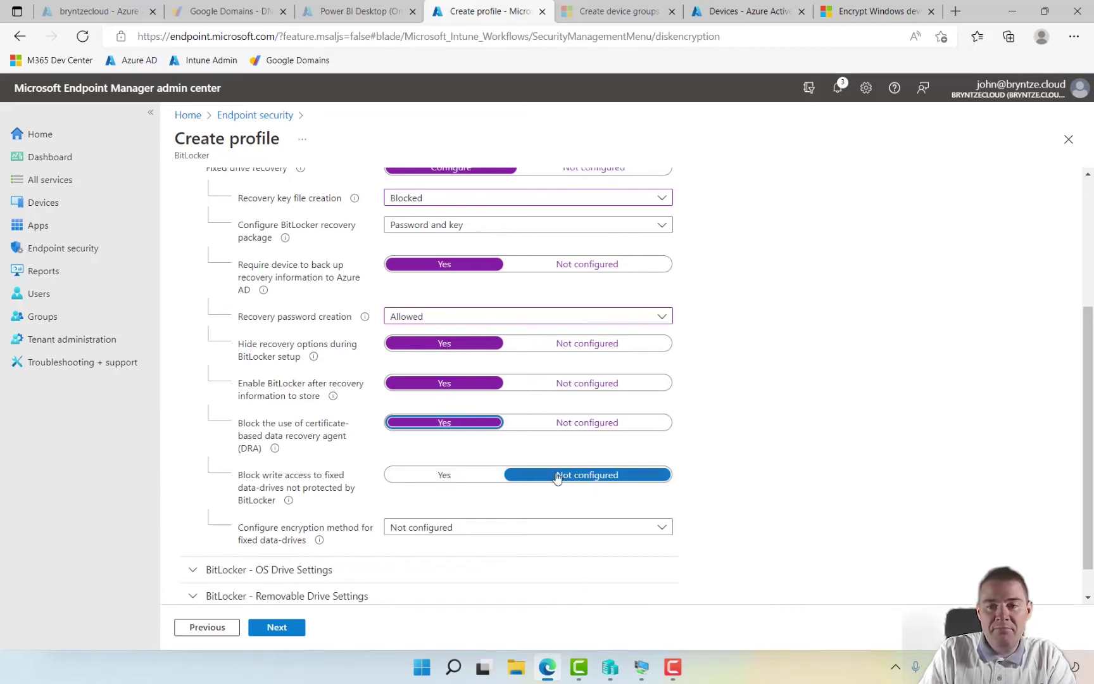
{"action": "scroll", "coordinate": [435, 507], "scroll_direction": "down", "scroll_amount": 1}
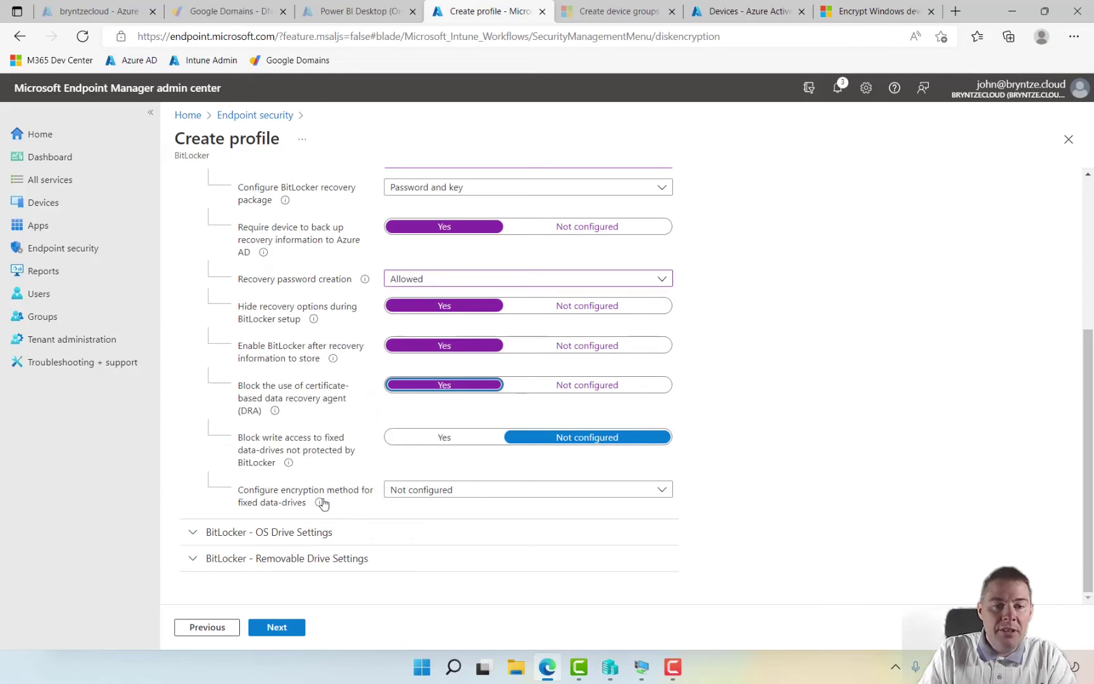
- Choose AES 128bit XTS as the encryption method for fixed data-drives
{"action": "left_click", "coordinate": [426, 493]}
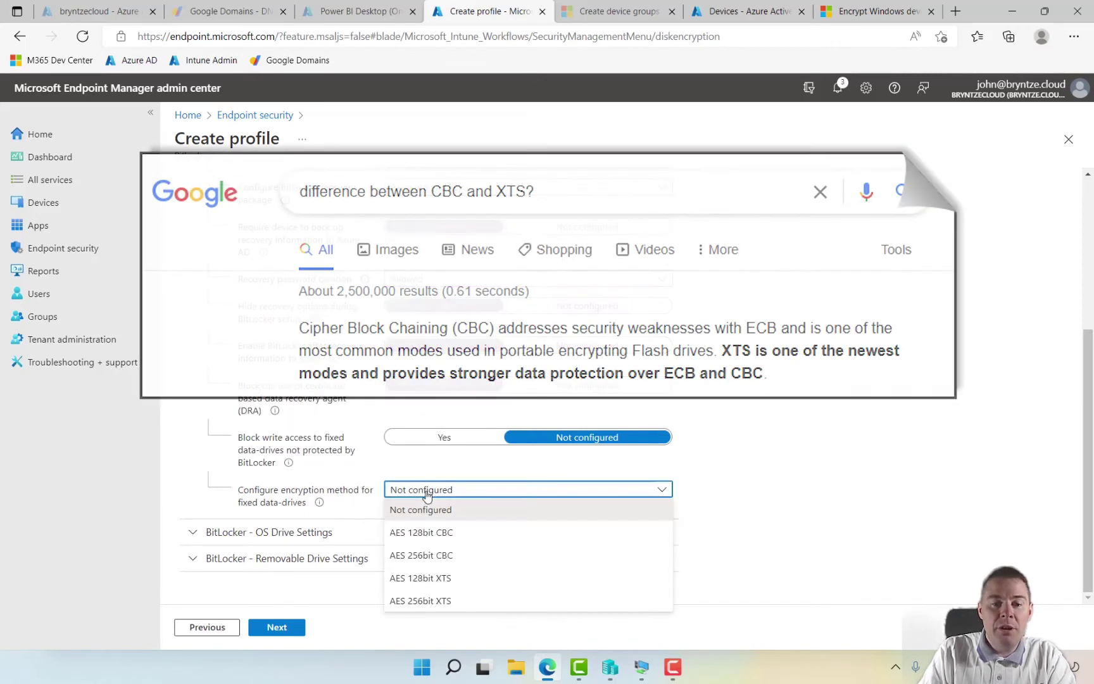
{"action": "left_click", "coordinate": [422, 578]}
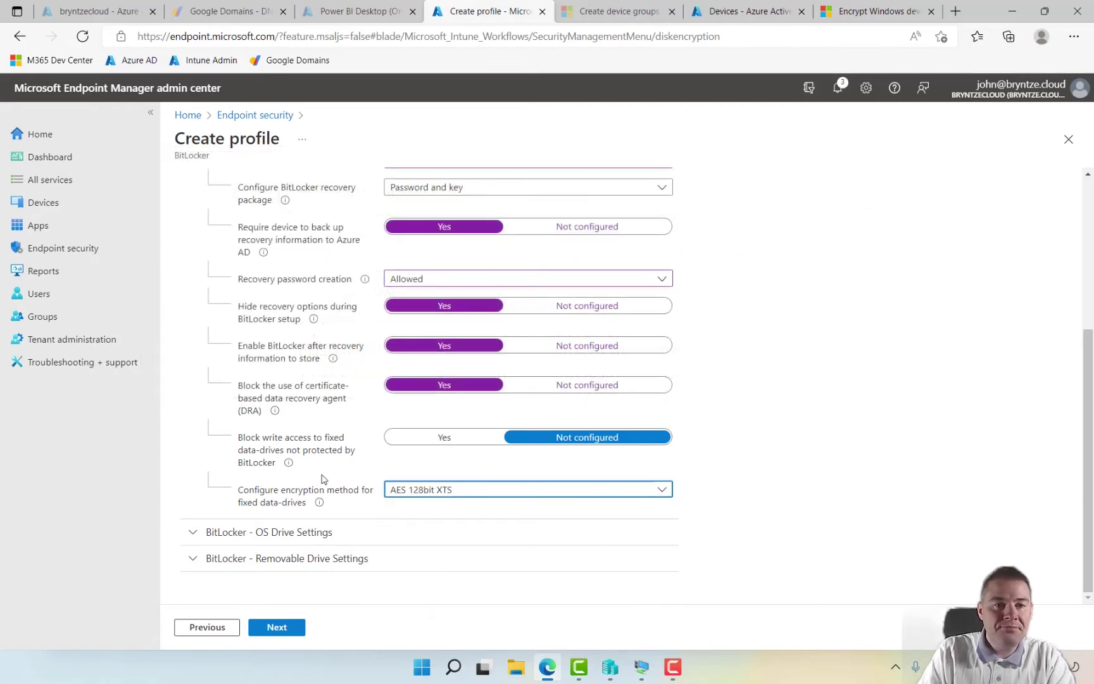
{"action": "scroll", "coordinate": [297, 336], "scroll_direction": "up", "scroll_amount": 3}
{"action": "mouse_move", "coordinate": [301, 334]}
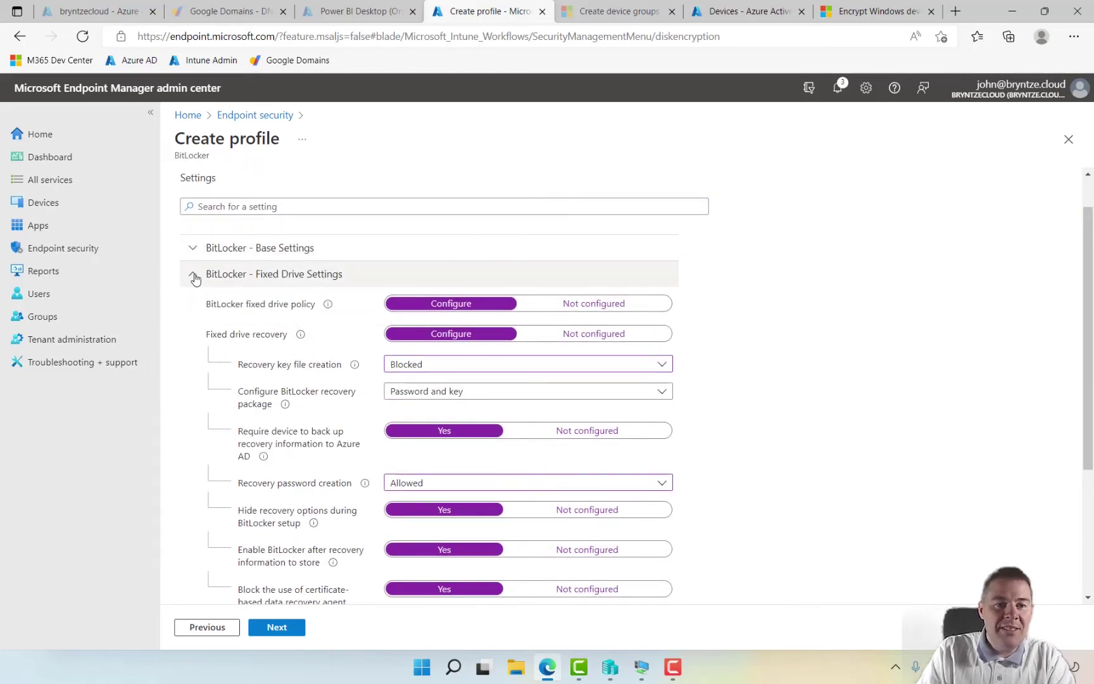
- Enable the BitLocker system drive policy and require startup authentication
{"action": "left_click", "coordinate": [193, 274]}
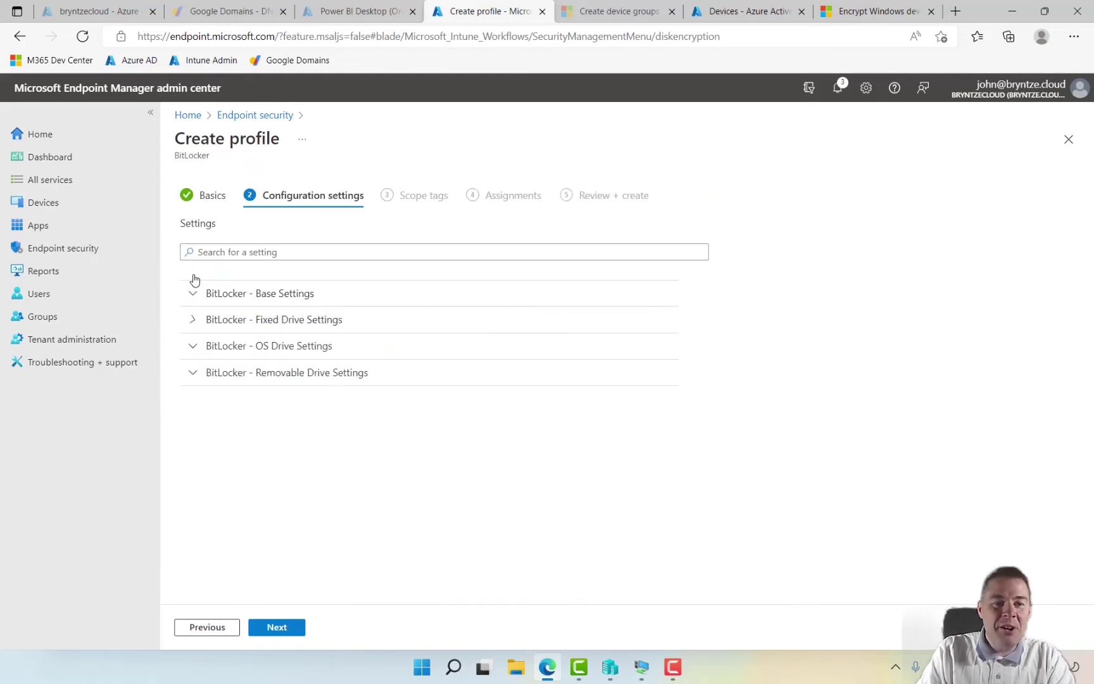
{"action": "left_click", "coordinate": [190, 351]}
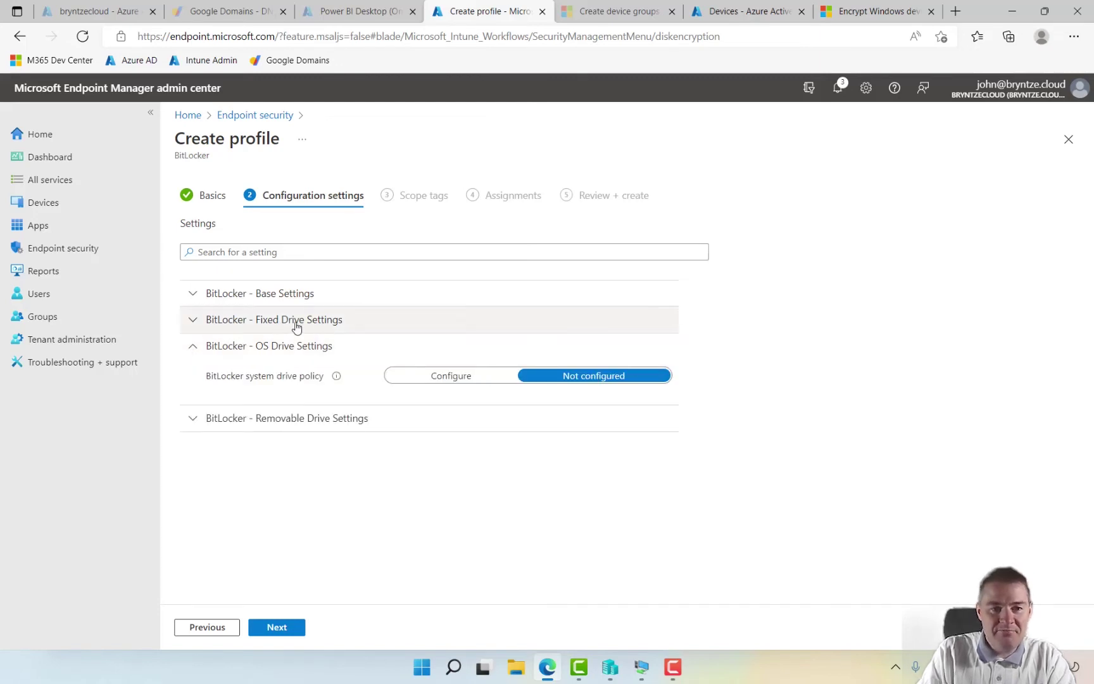
{"action": "left_click", "coordinate": [422, 380]}
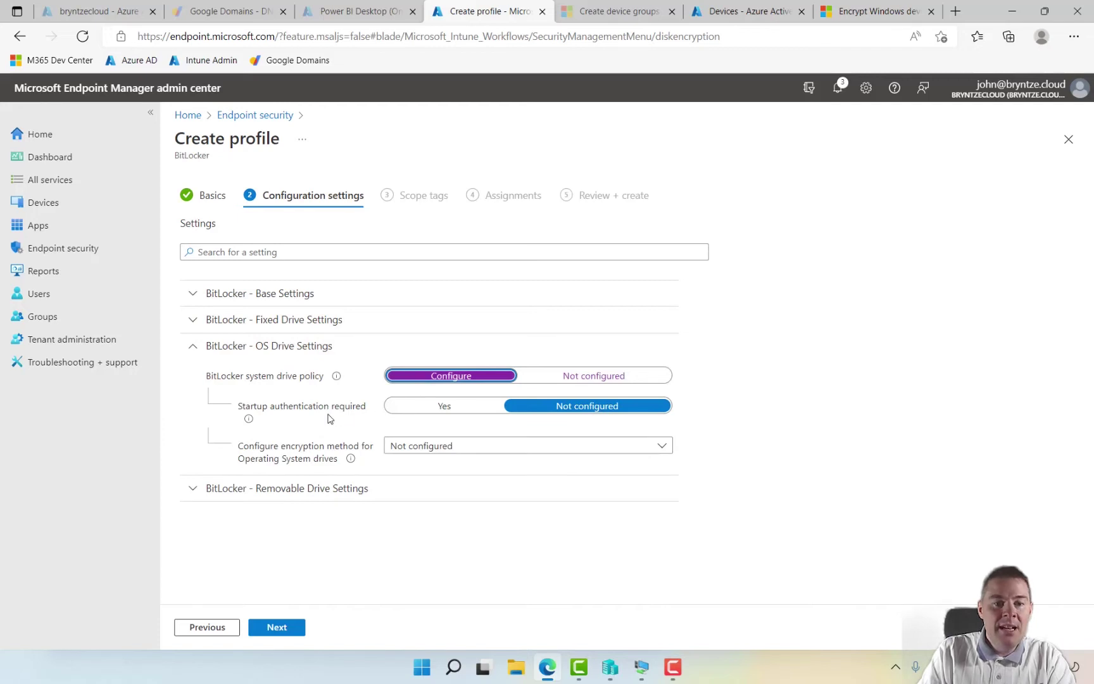
{"action": "left_click", "coordinate": [416, 412]}
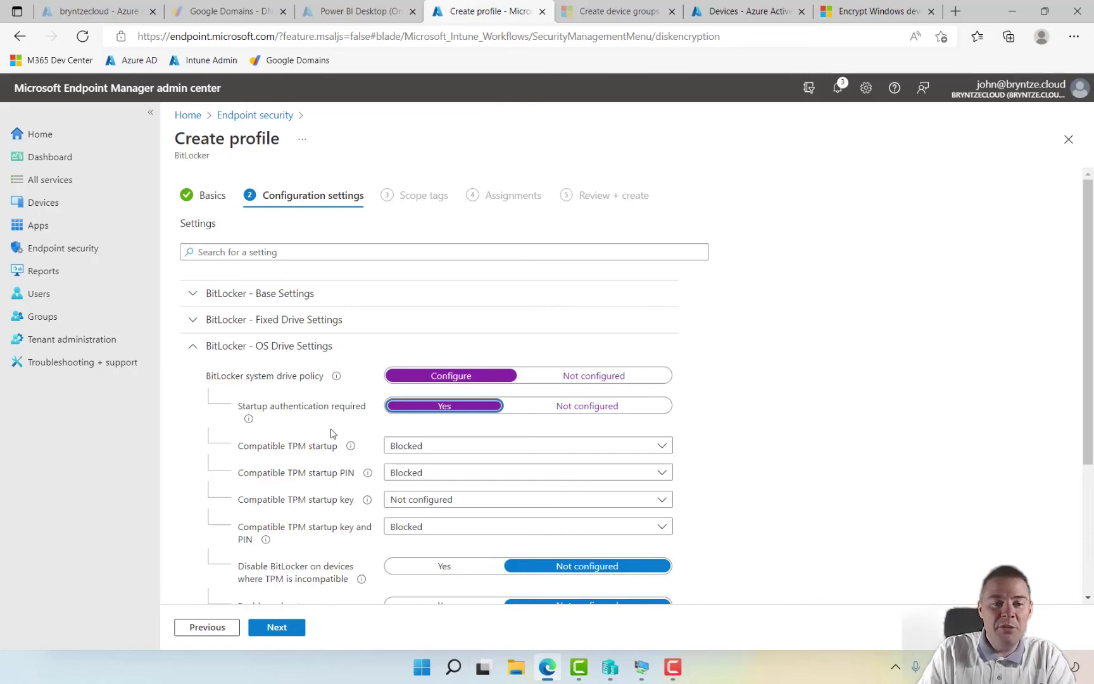
{"action": "scroll", "coordinate": [330, 433], "scroll_direction": "down", "scroll_amount": 1}
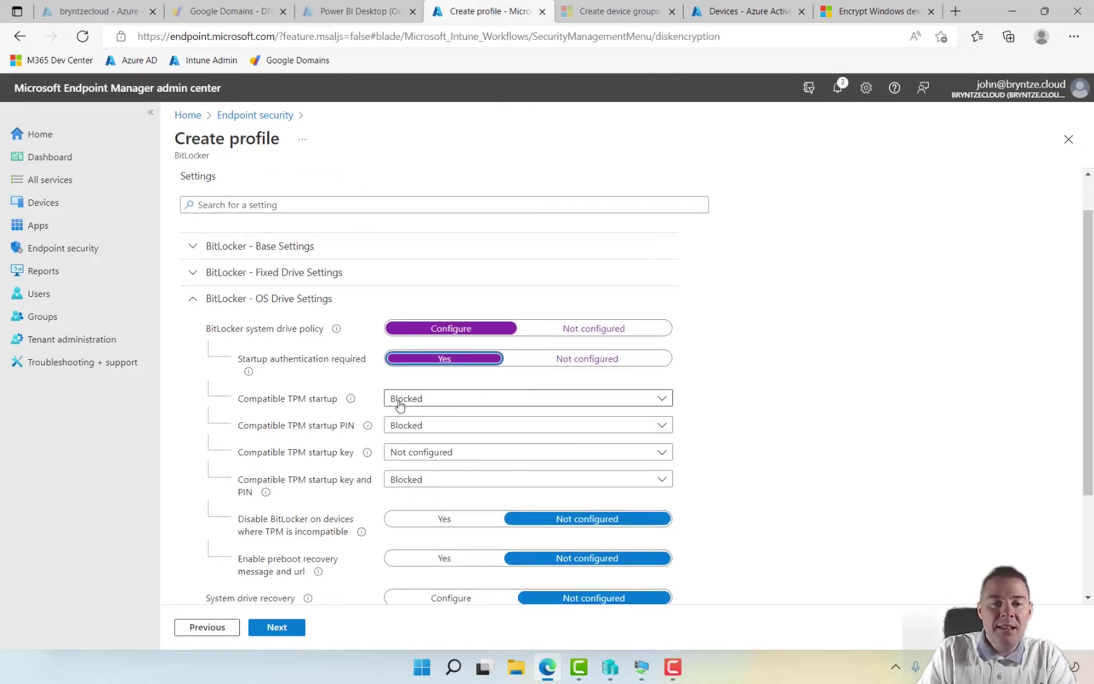
- Set Compatible TPM startup to Required, block the TPM startup key, and disable BitLocker on incompatible-TPM devices
{"action": "left_click", "coordinate": [425, 402]}
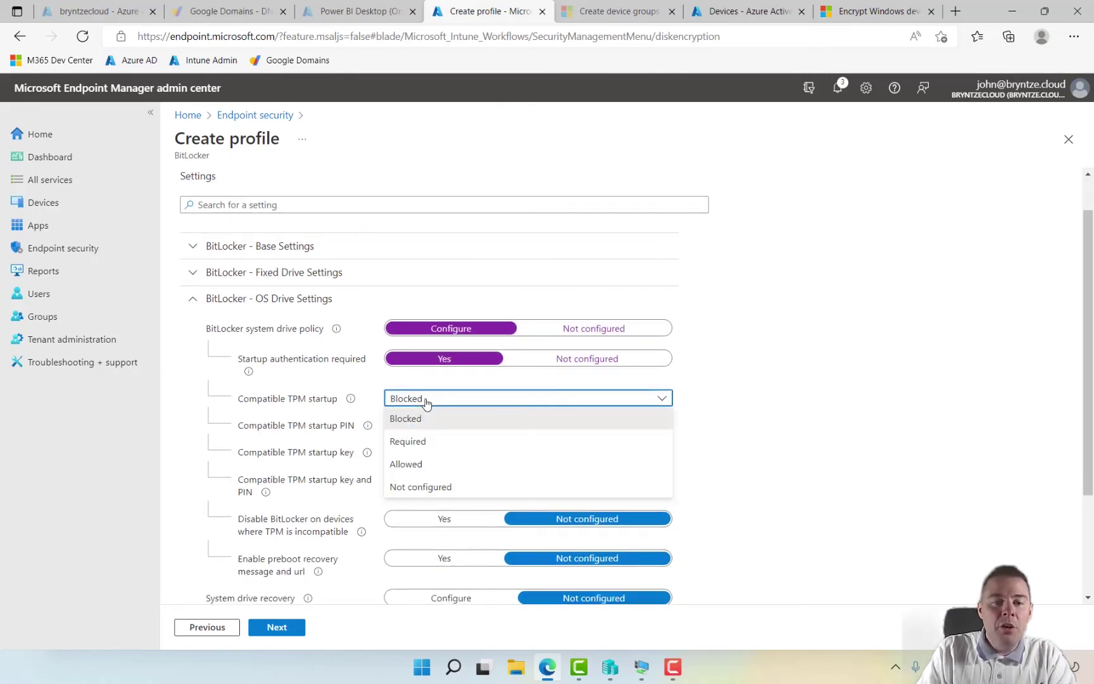
{"action": "left_click", "coordinate": [409, 441]}
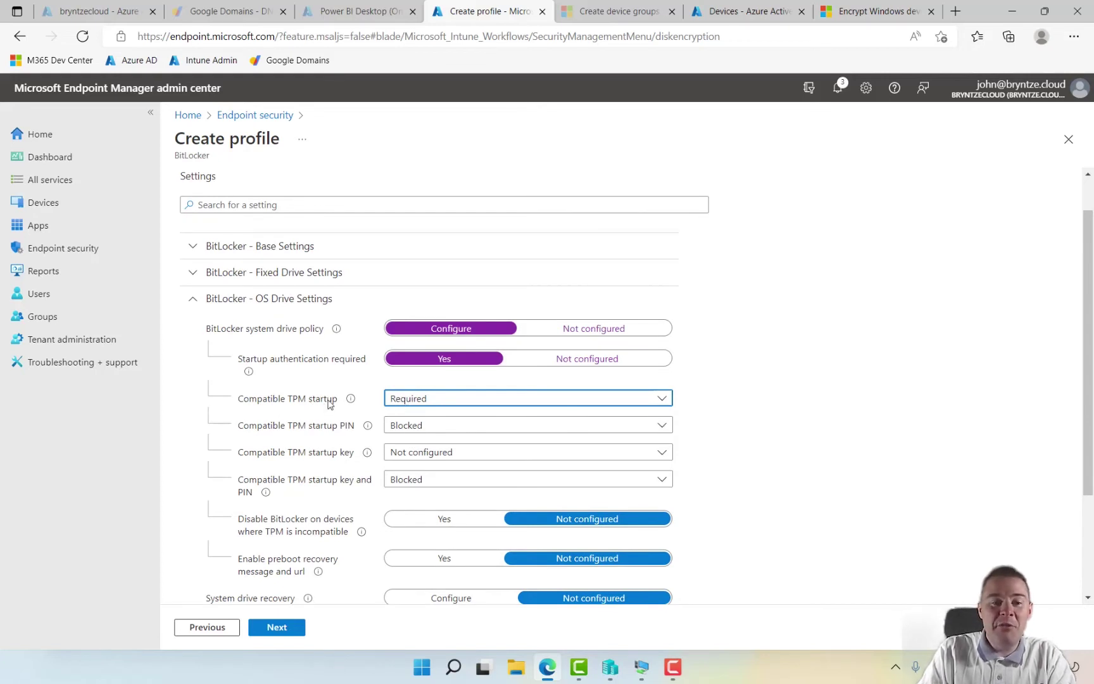
{"action": "left_click", "coordinate": [419, 453]}
{"action": "left_click", "coordinate": [412, 496]}
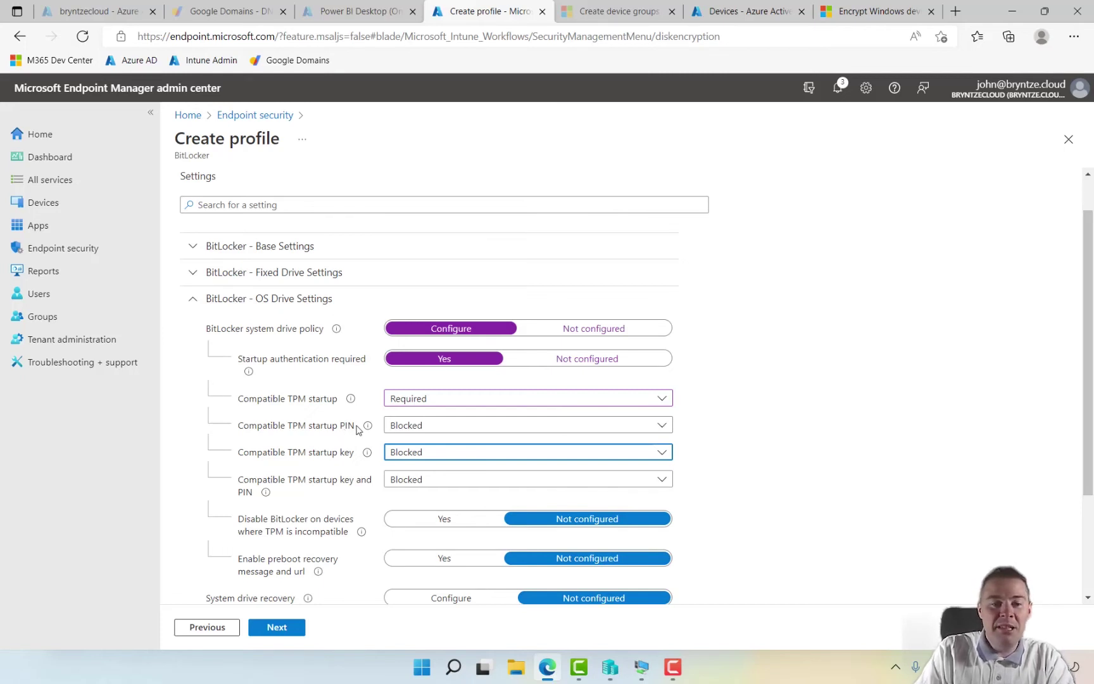
{"action": "mouse_move", "coordinate": [366, 430]}
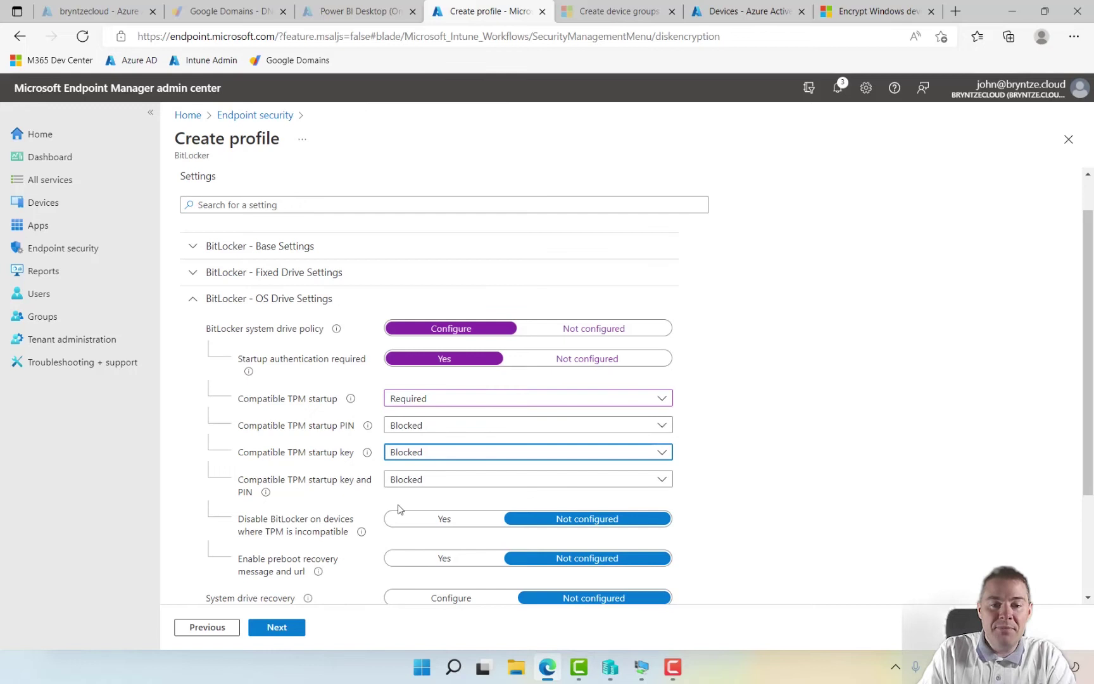
{"action": "scroll", "coordinate": [365, 499], "scroll_direction": "down", "scroll_amount": 1}
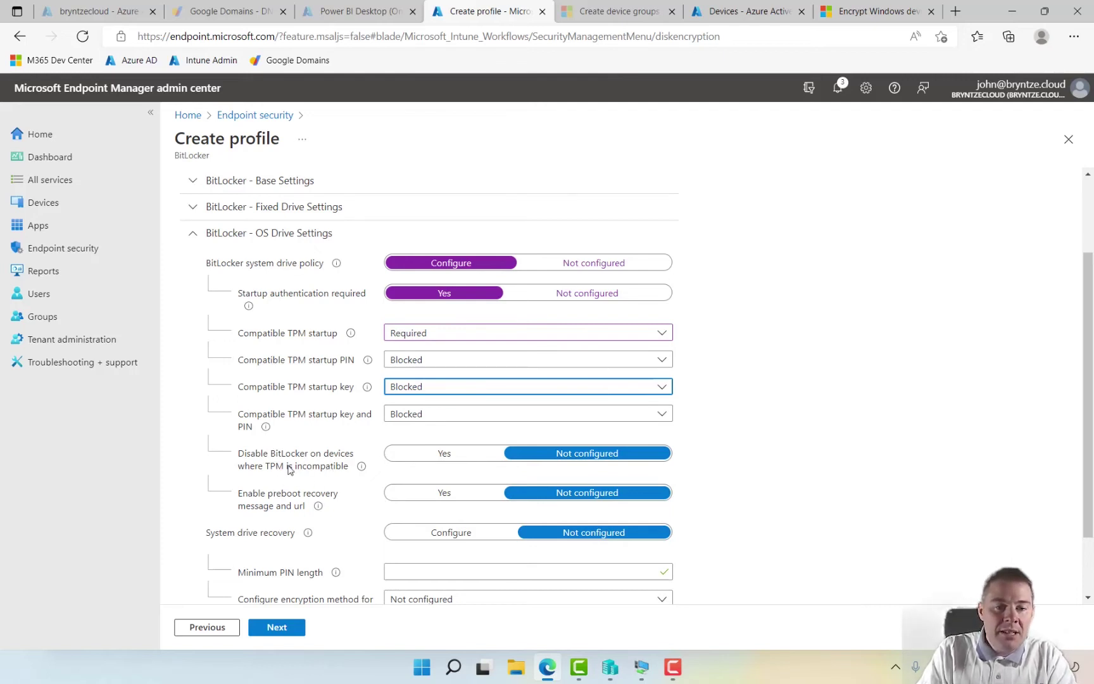
{"action": "left_click", "coordinate": [444, 458]}
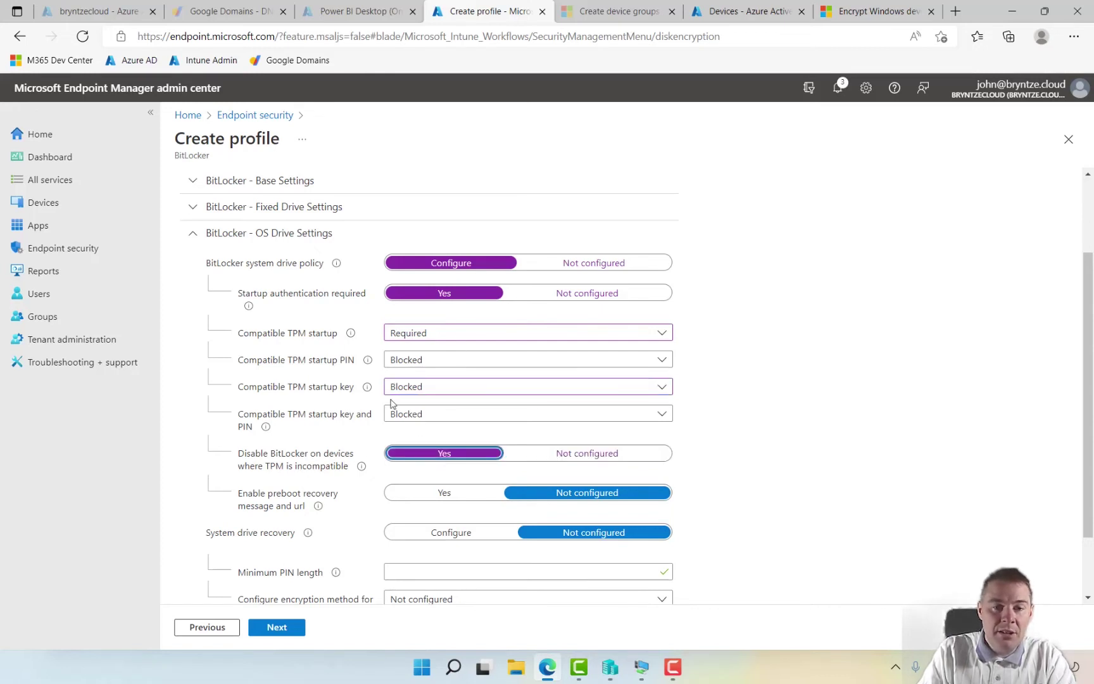
{"action": "scroll", "coordinate": [375, 481], "scroll_direction": "down", "scroll_amount": 3}
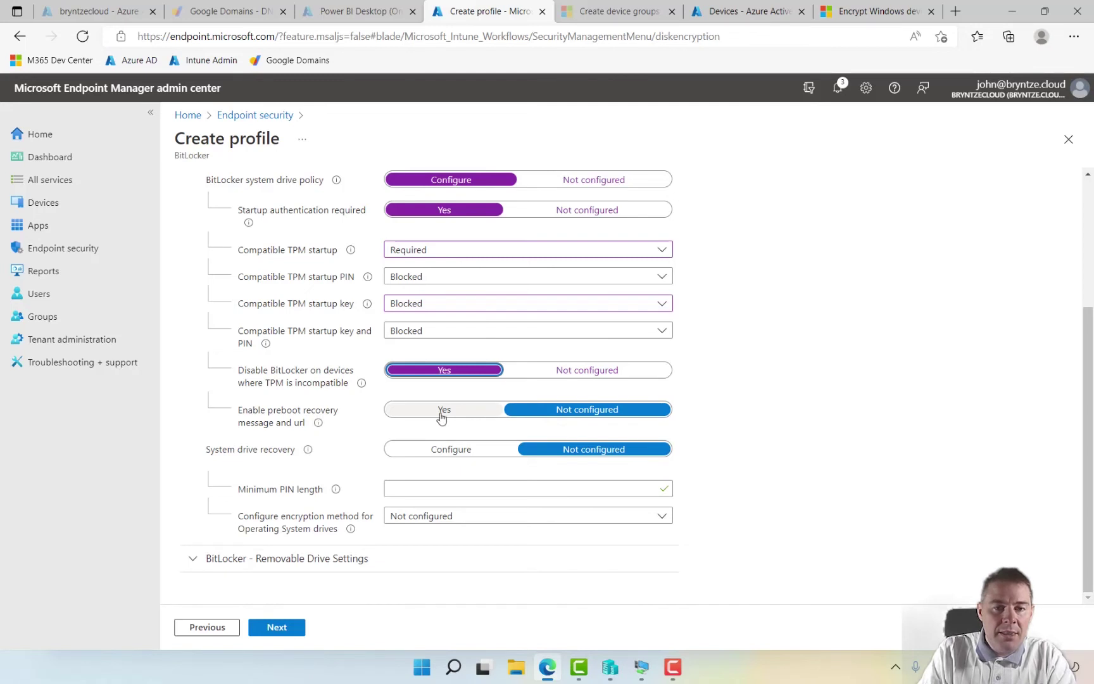
- Configure system drive recovery with recovery key files blocked and Azure AD backup required
{"action": "left_click", "coordinate": [450, 451]}
{"action": "scroll", "coordinate": [450, 443], "scroll_direction": "down", "scroll_amount": 2}
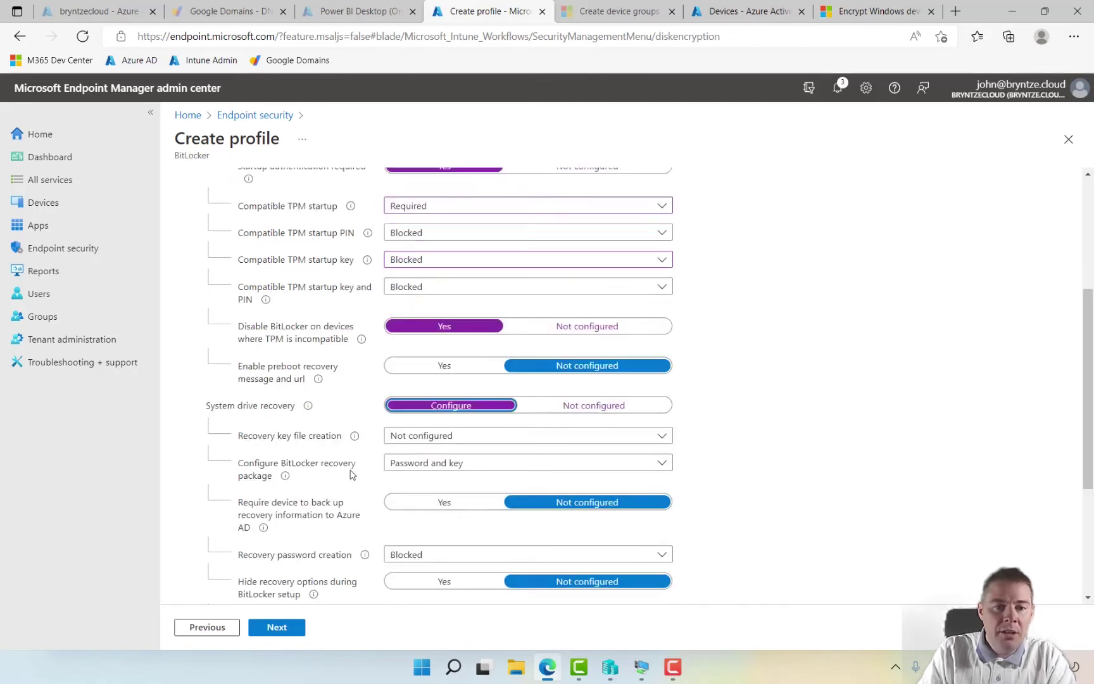
{"action": "left_click", "coordinate": [450, 408]}
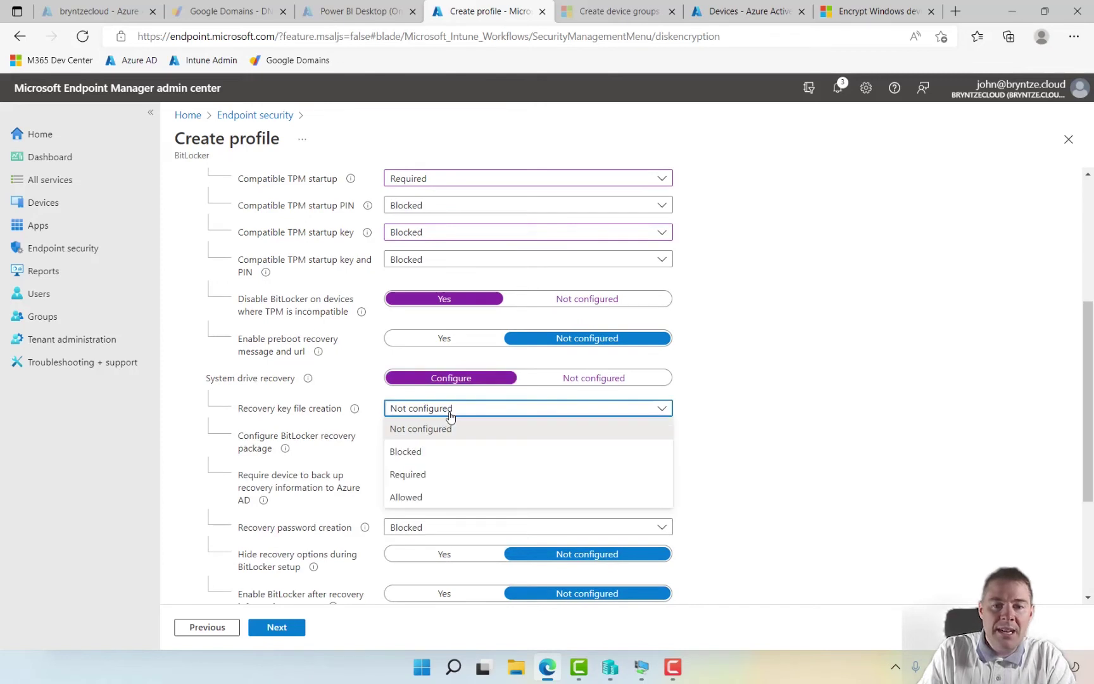
{"action": "left_click", "coordinate": [409, 452]}
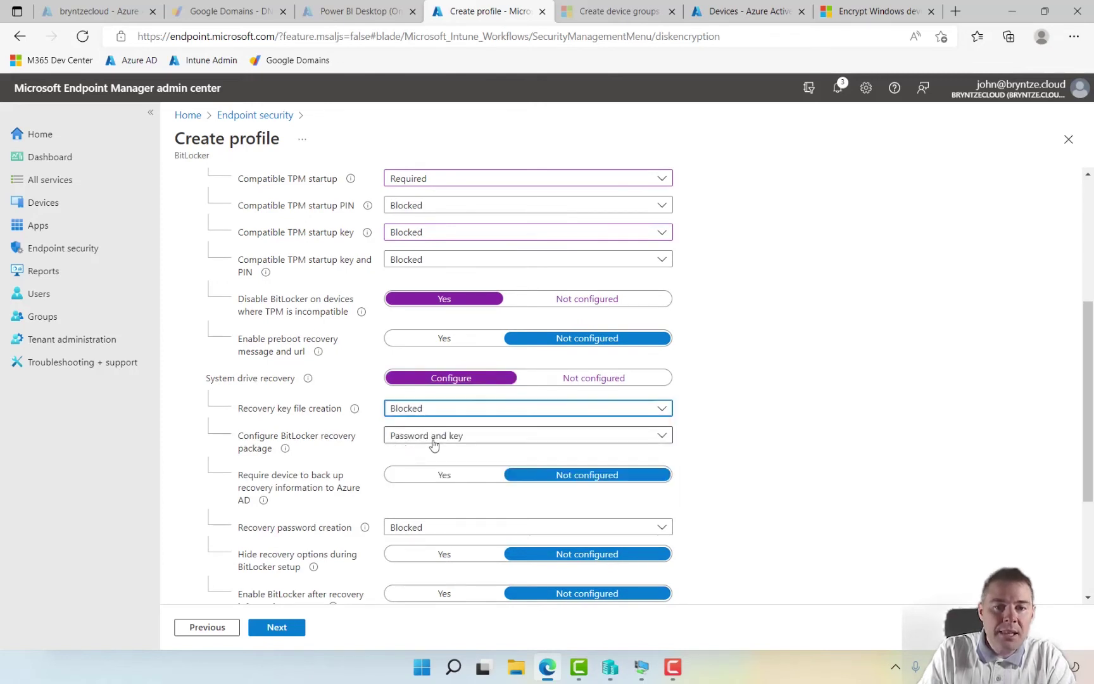
{"action": "left_click", "coordinate": [415, 480]}
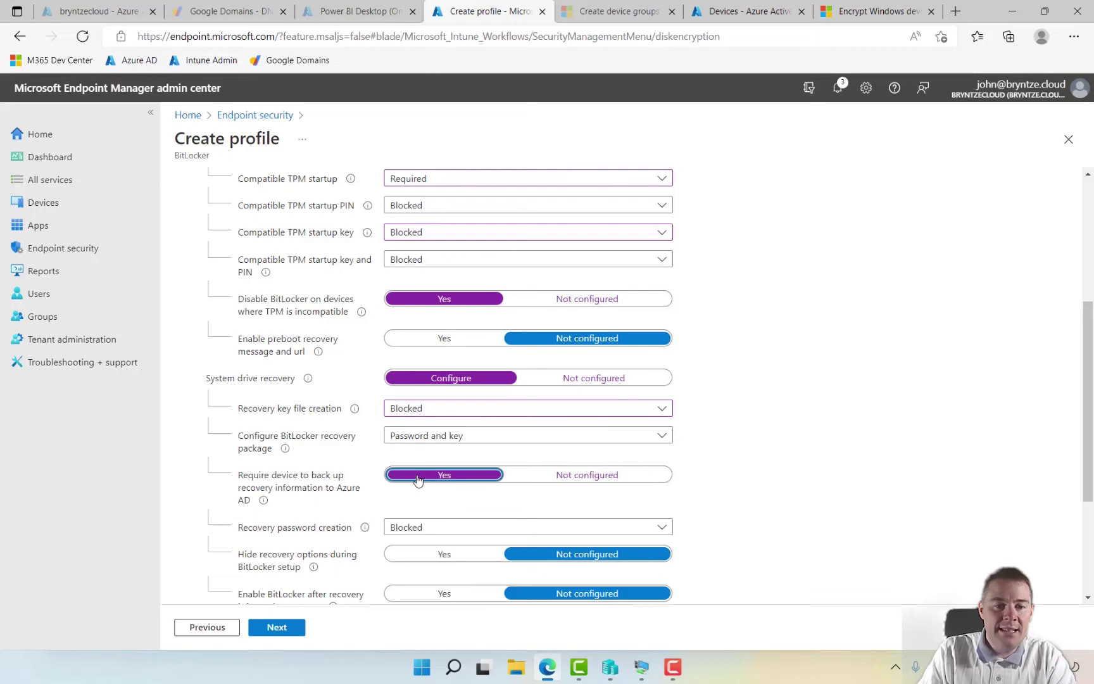
{"action": "scroll", "coordinate": [362, 489], "scroll_direction": "down", "scroll_amount": 1}
{"action": "scroll", "coordinate": [361, 489], "scroll_direction": "down", "scroll_amount": 2}
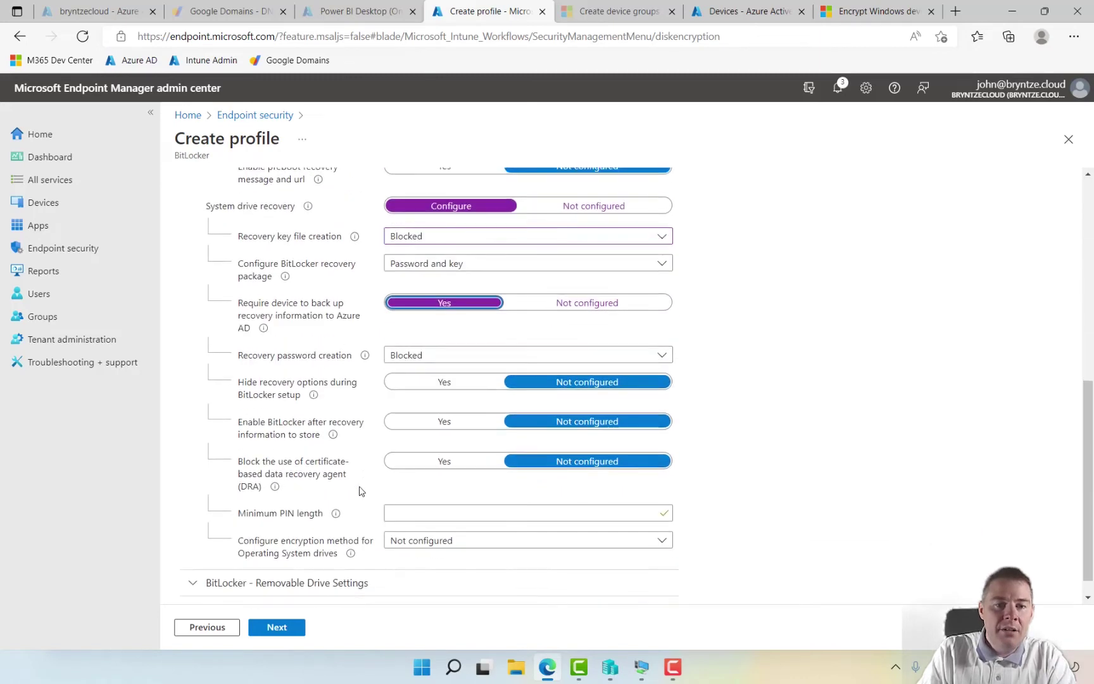
- Allow recovery passwords, hide recovery options, require stored recovery info, block DRAs, and use AES 128bit XTS
{"action": "left_click", "coordinate": [418, 356]}
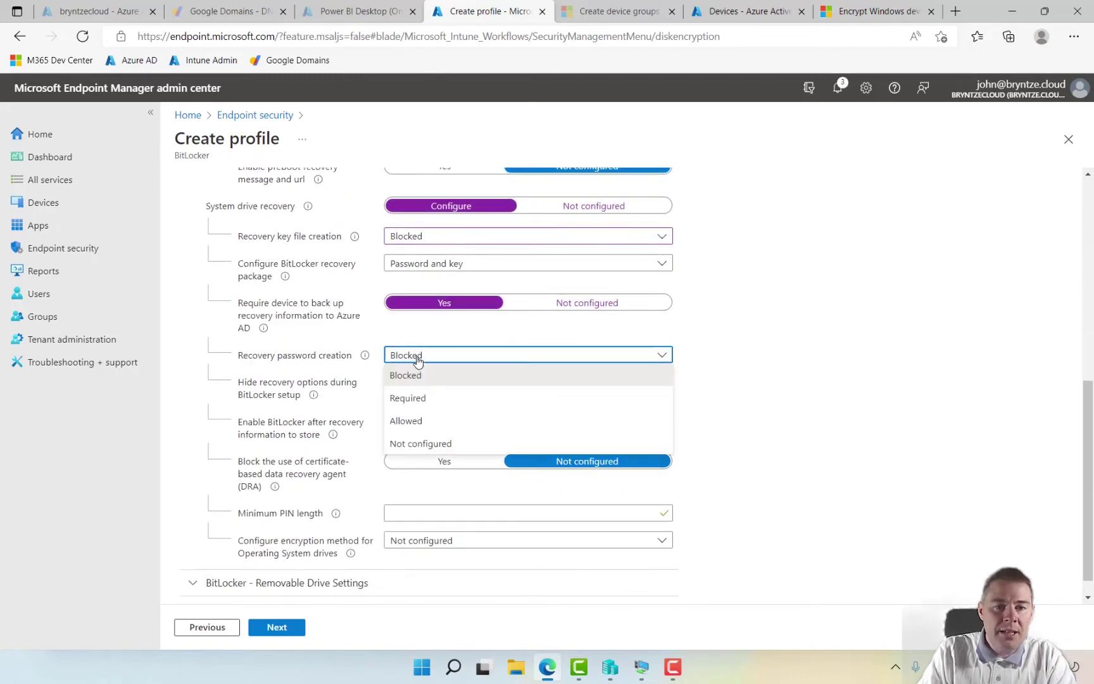
{"action": "left_click", "coordinate": [412, 423]}
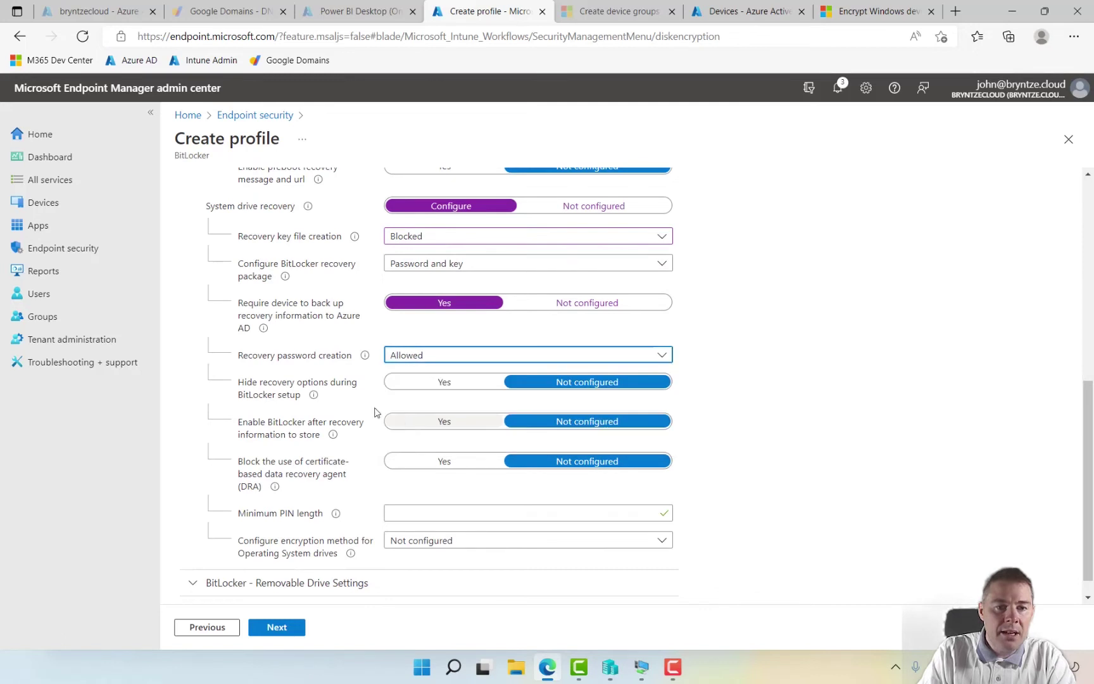
{"action": "left_click", "coordinate": [428, 383]}
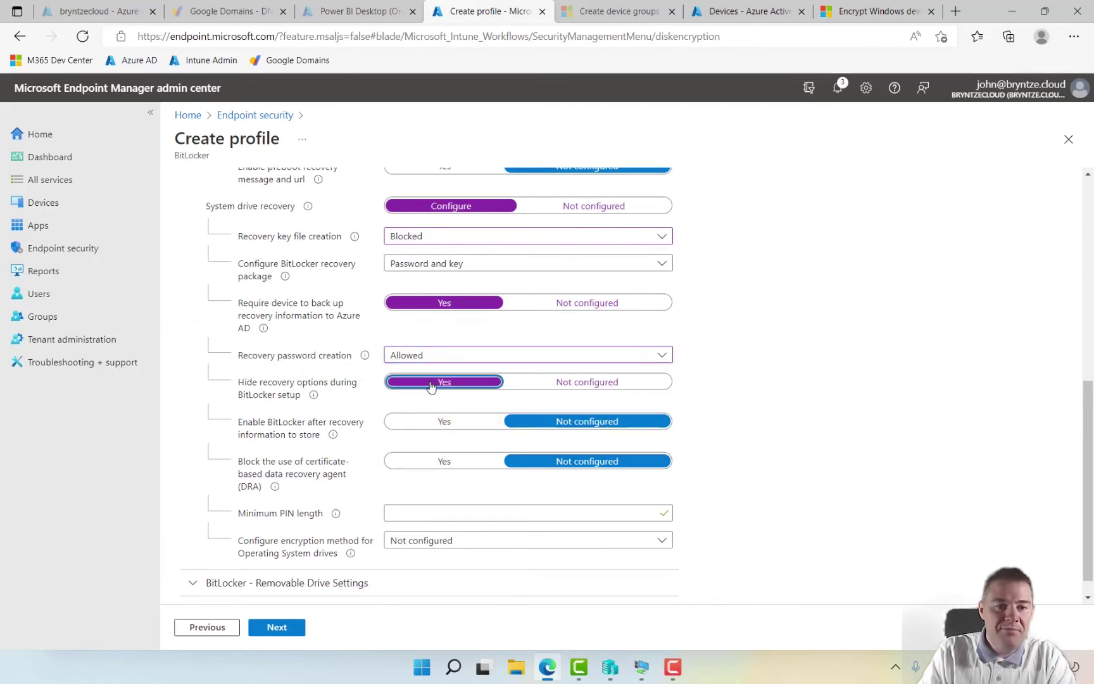
{"action": "left_click", "coordinate": [427, 423]}
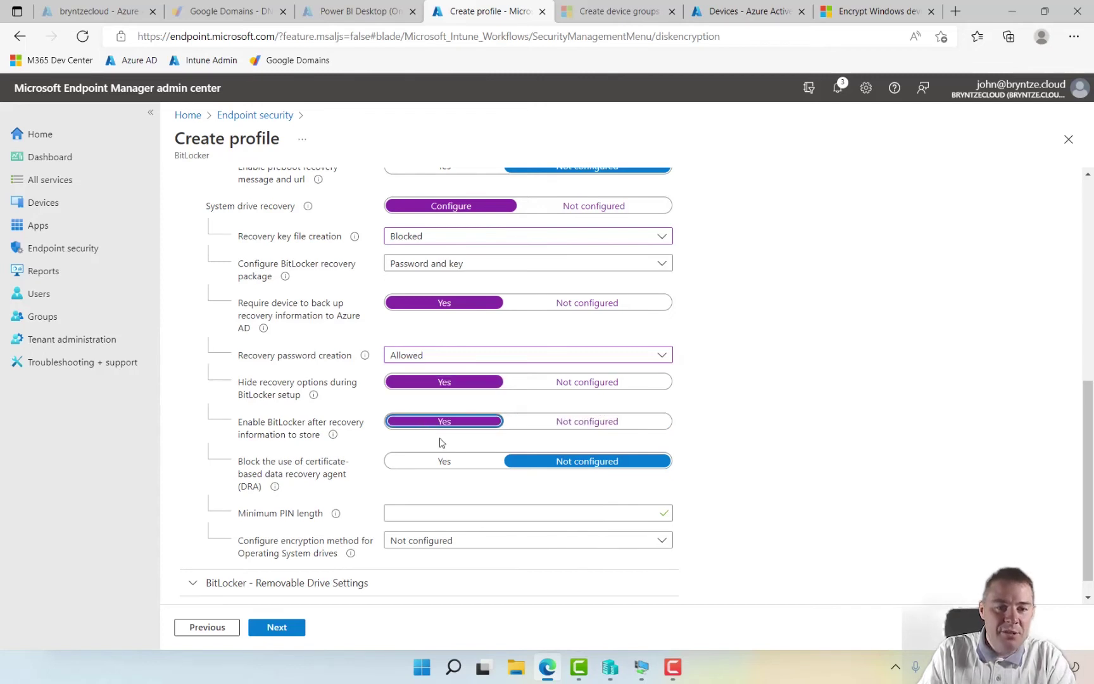
{"action": "left_click", "coordinate": [437, 463]}
{"action": "left_click", "coordinate": [414, 543]}
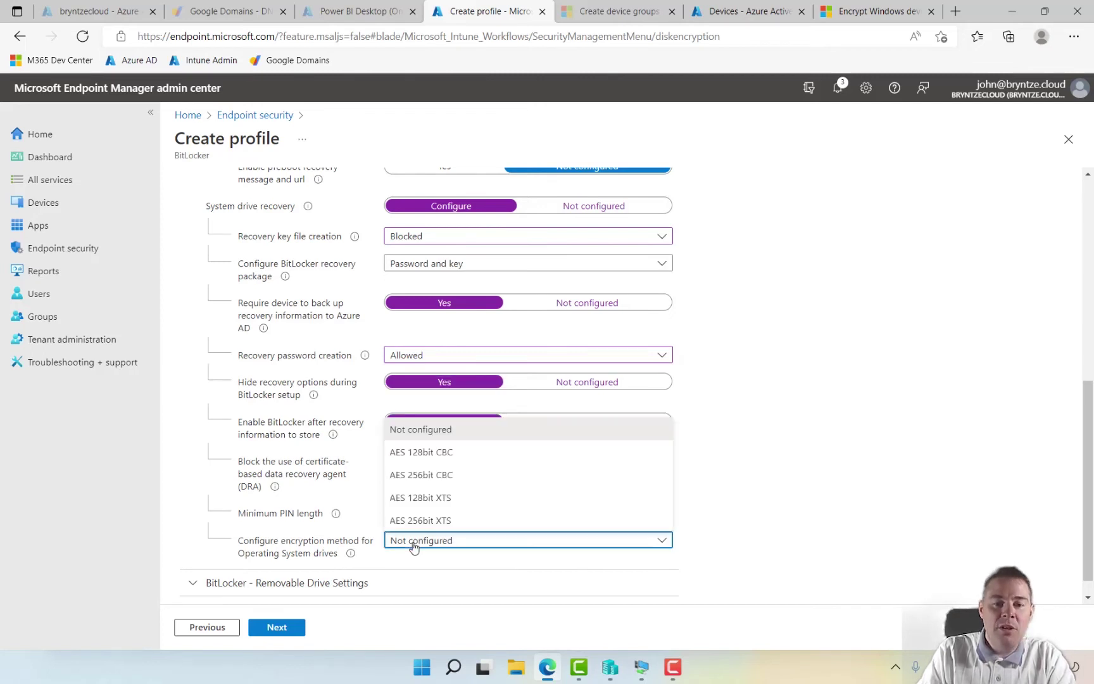
{"action": "left_click", "coordinate": [431, 499]}
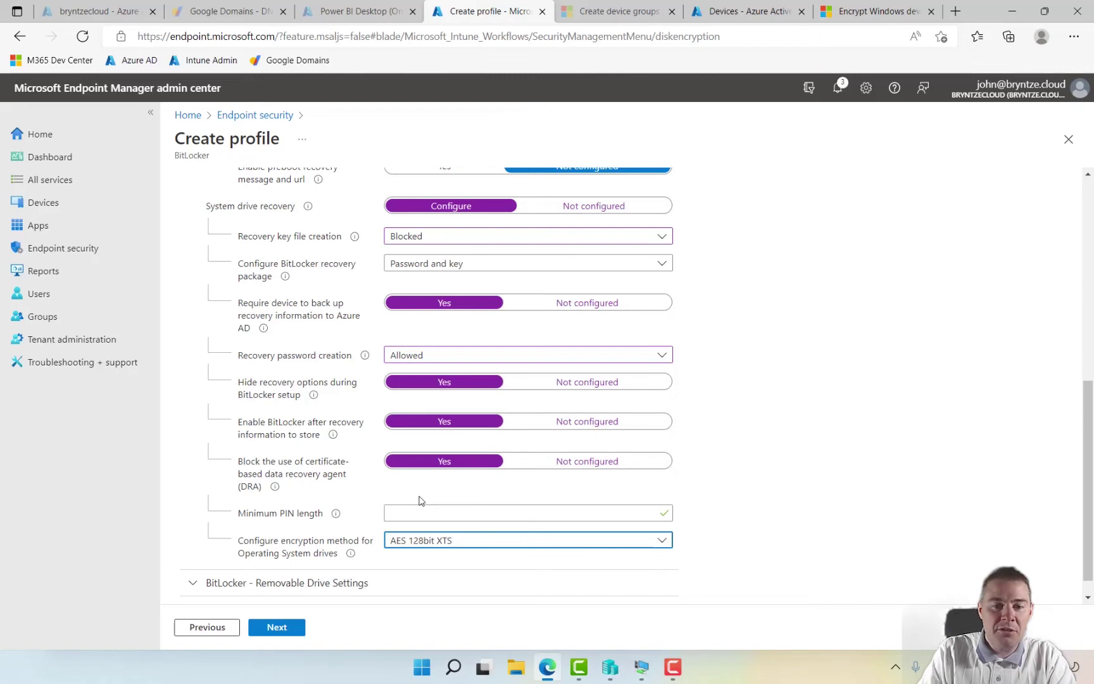
{"action": "scroll", "coordinate": [305, 490], "scroll_direction": "up", "scroll_amount": 5}
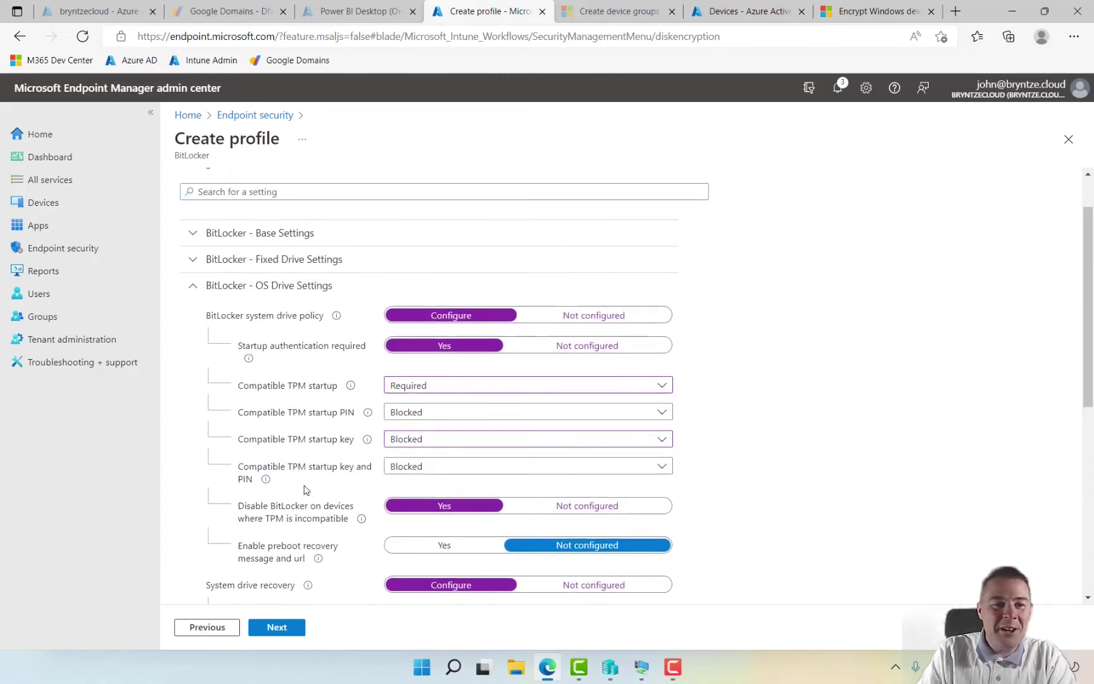
- Configure BitLocker for removable data-drives using AES 128bit XTS encryption
{"action": "left_click", "coordinate": [194, 293]}
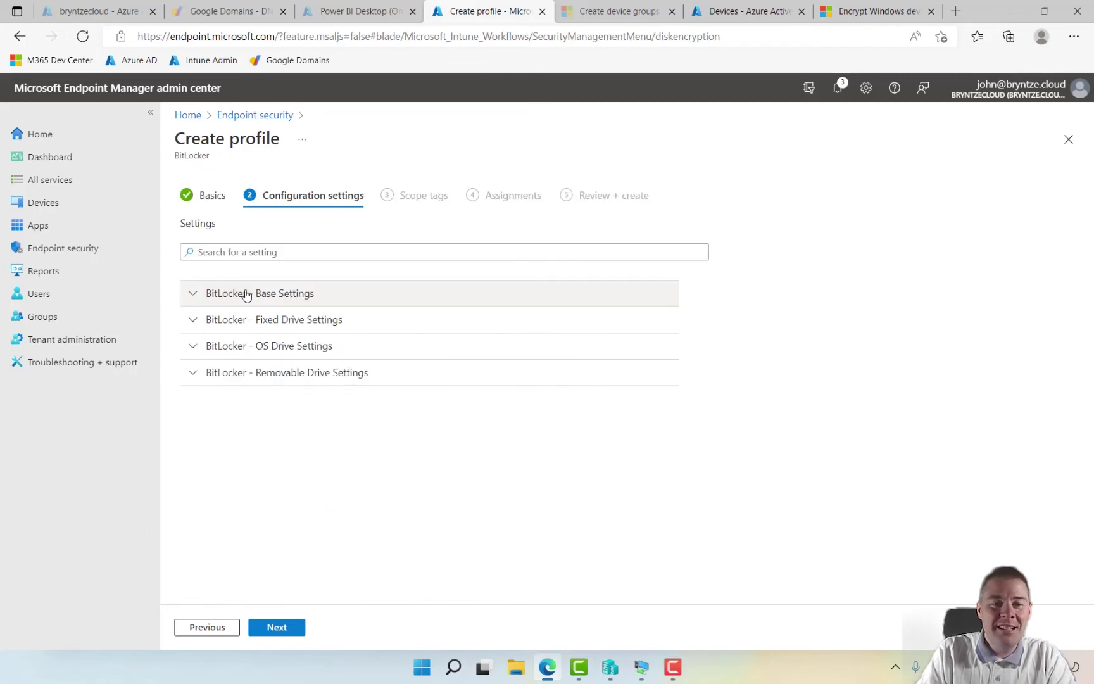
{"action": "left_click", "coordinate": [195, 375]}
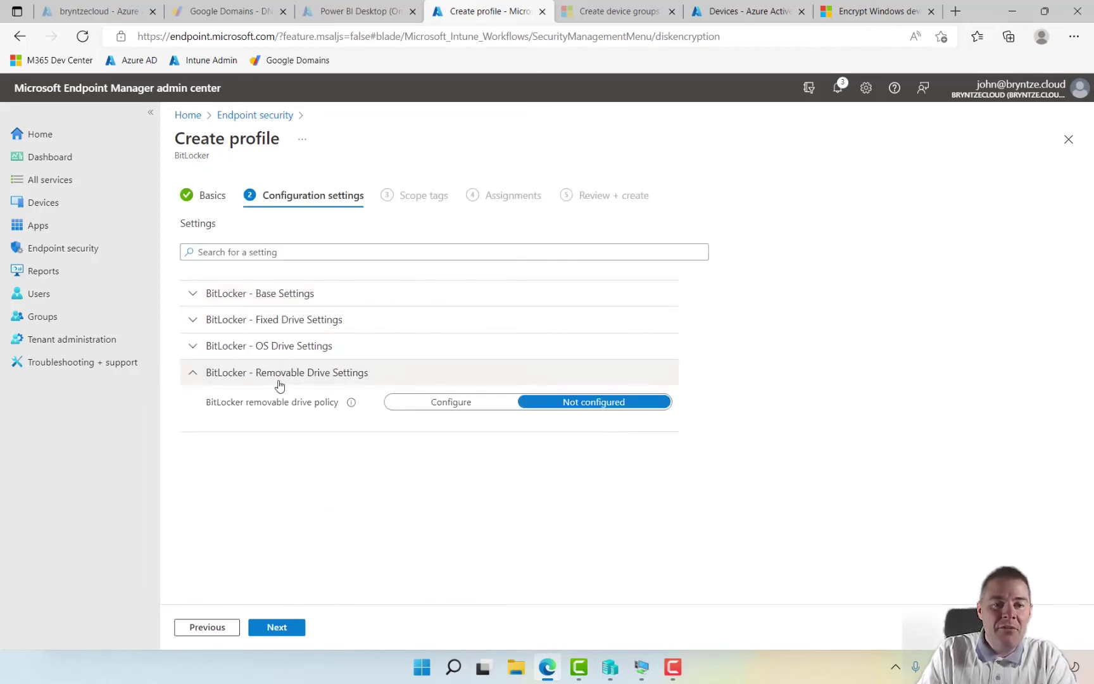
{"action": "left_click", "coordinate": [458, 404]}
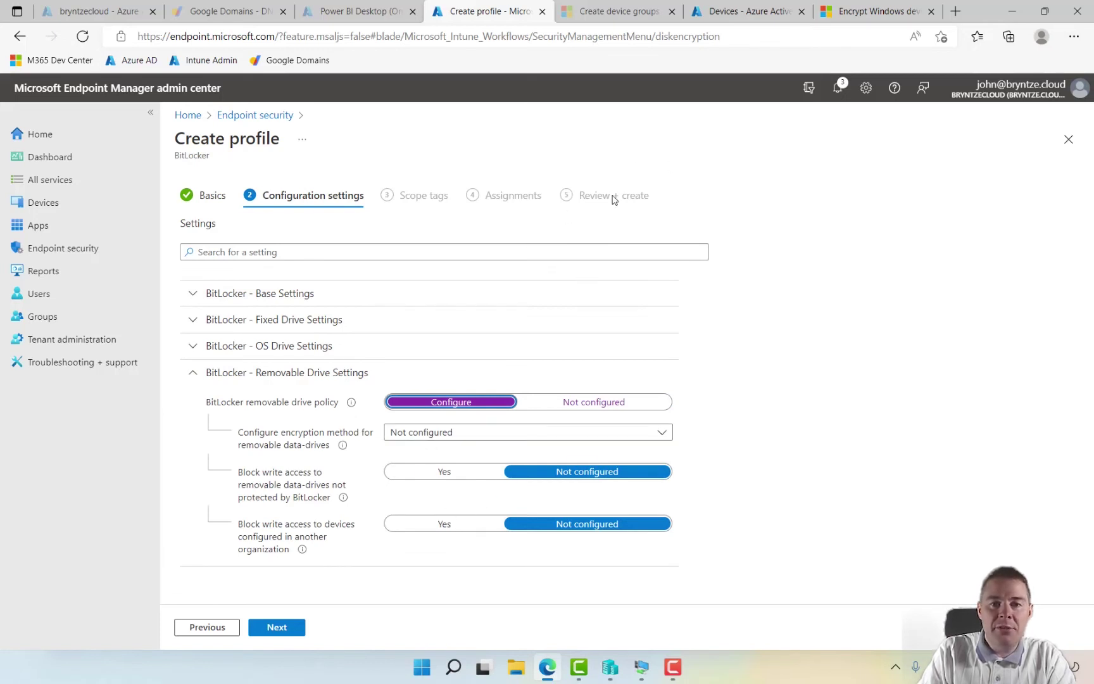
{"action": "left_click", "coordinate": [420, 438]}
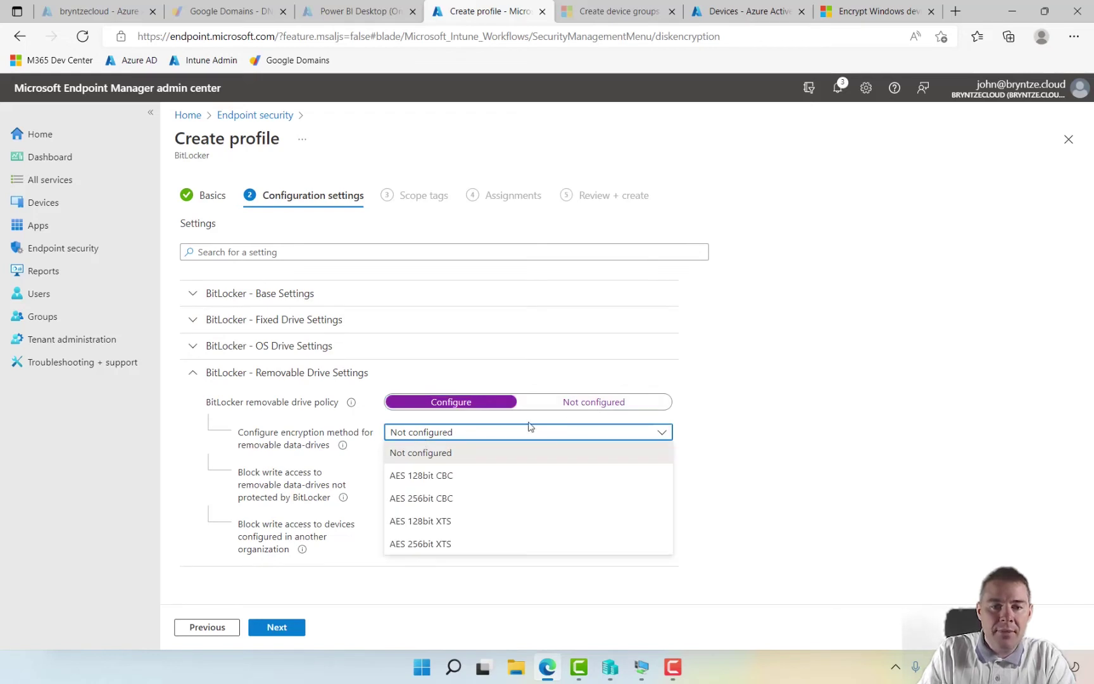
{"action": "left_click", "coordinate": [437, 528]}
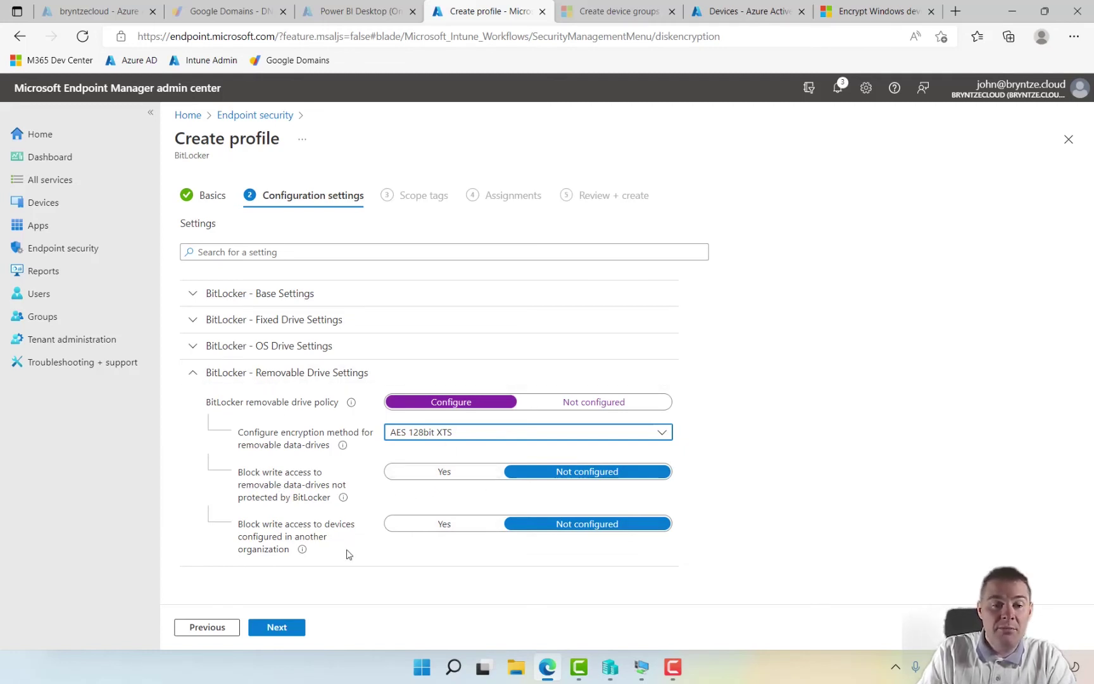
{"action": "left_click", "coordinate": [193, 373]}
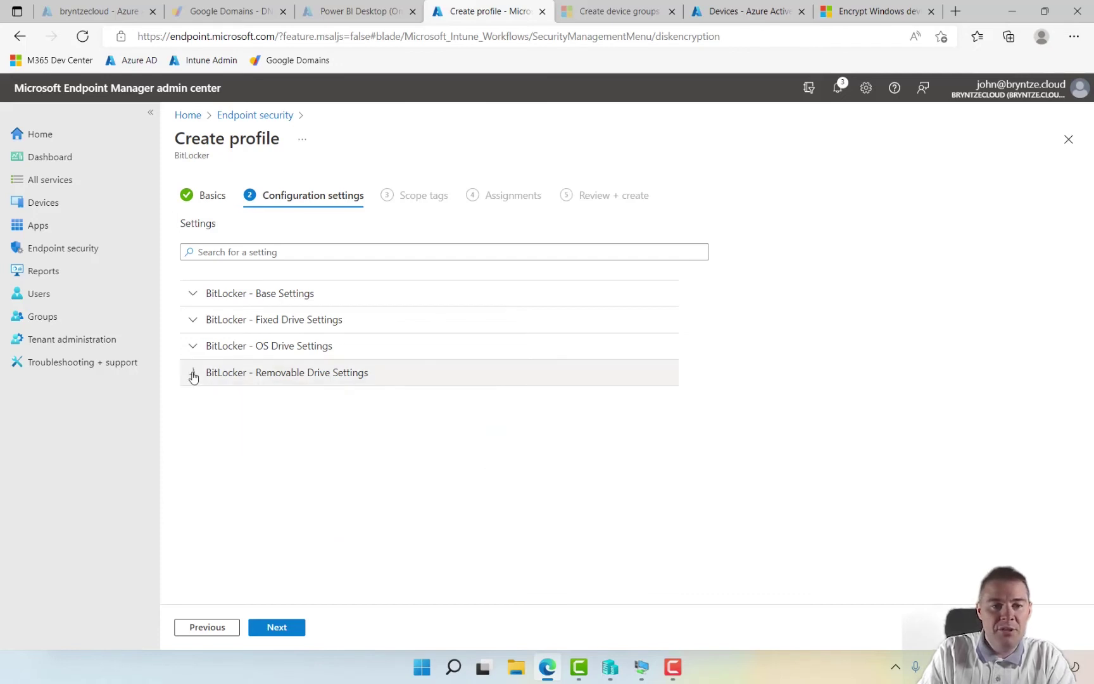
- Leave scope tags unchanged, include All devices in the assignment, and proceed to Review + create
{"action": "left_click", "coordinate": [278, 629]}
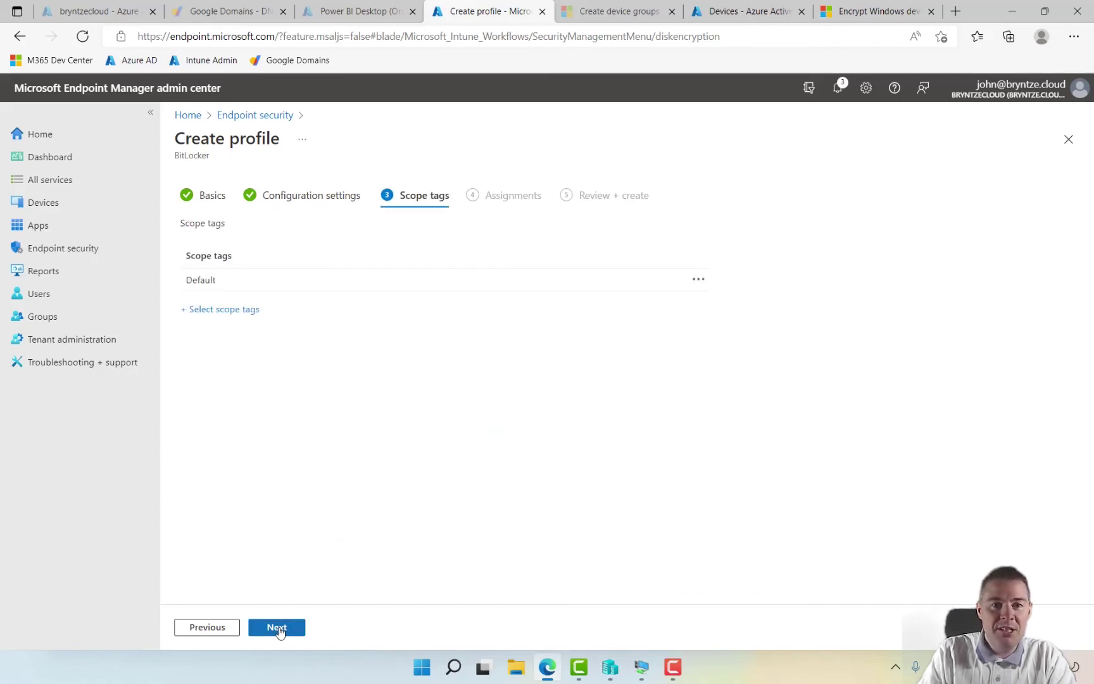
{"action": "left_click", "coordinate": [277, 628]}
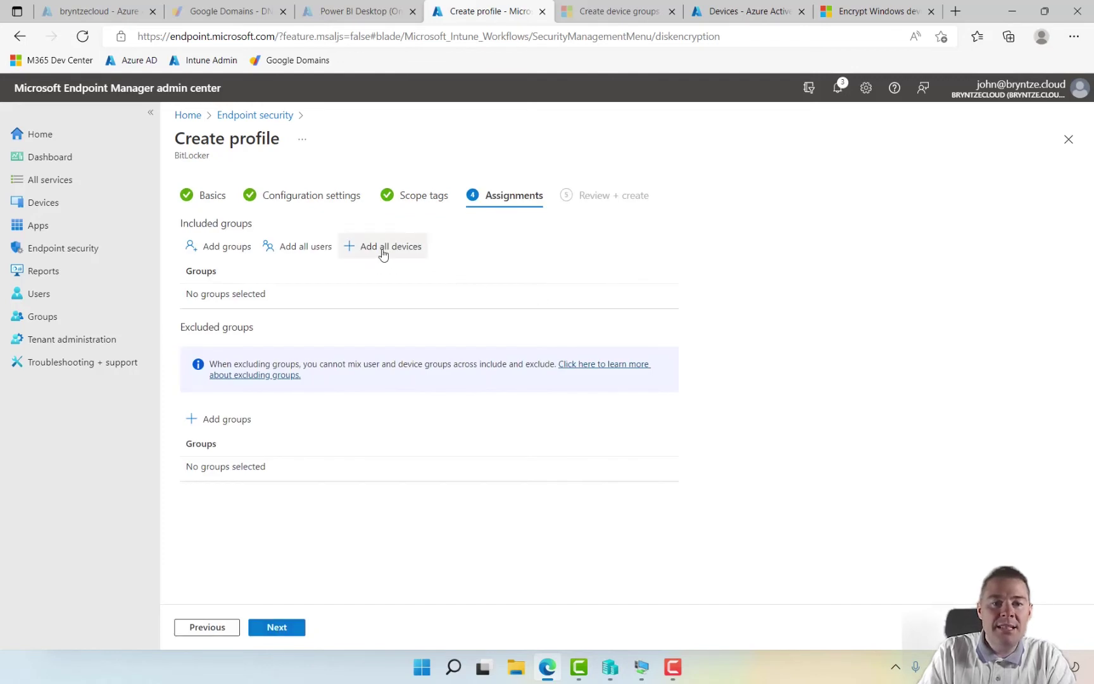
{"action": "left_click", "coordinate": [383, 253]}
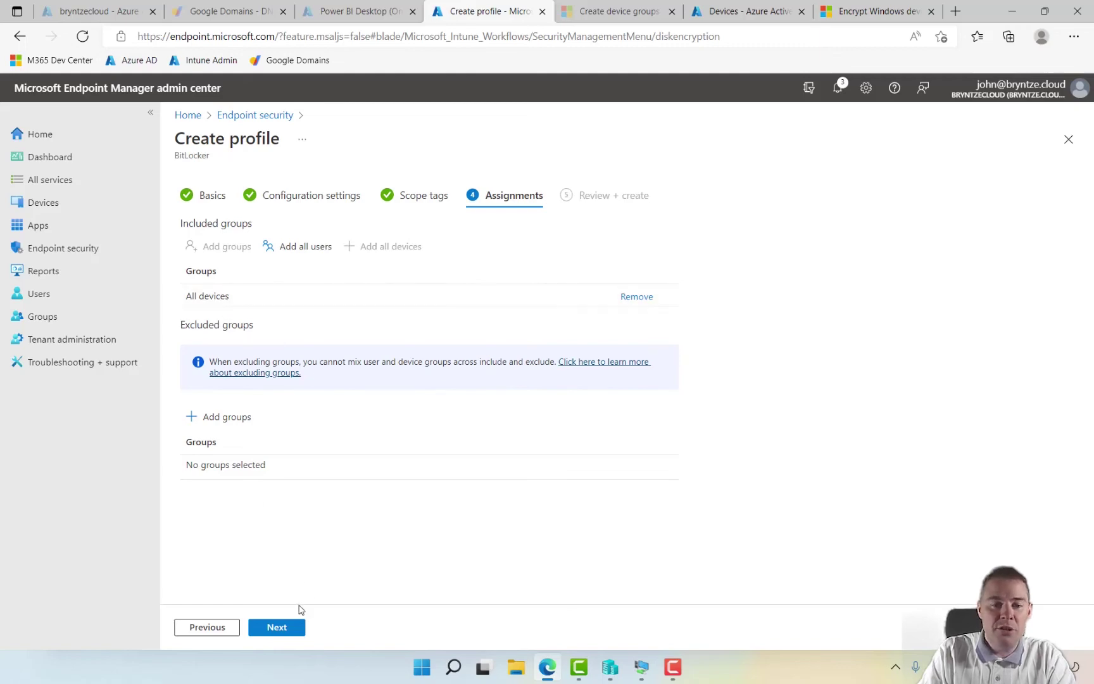
{"action": "left_click", "coordinate": [278, 628]}
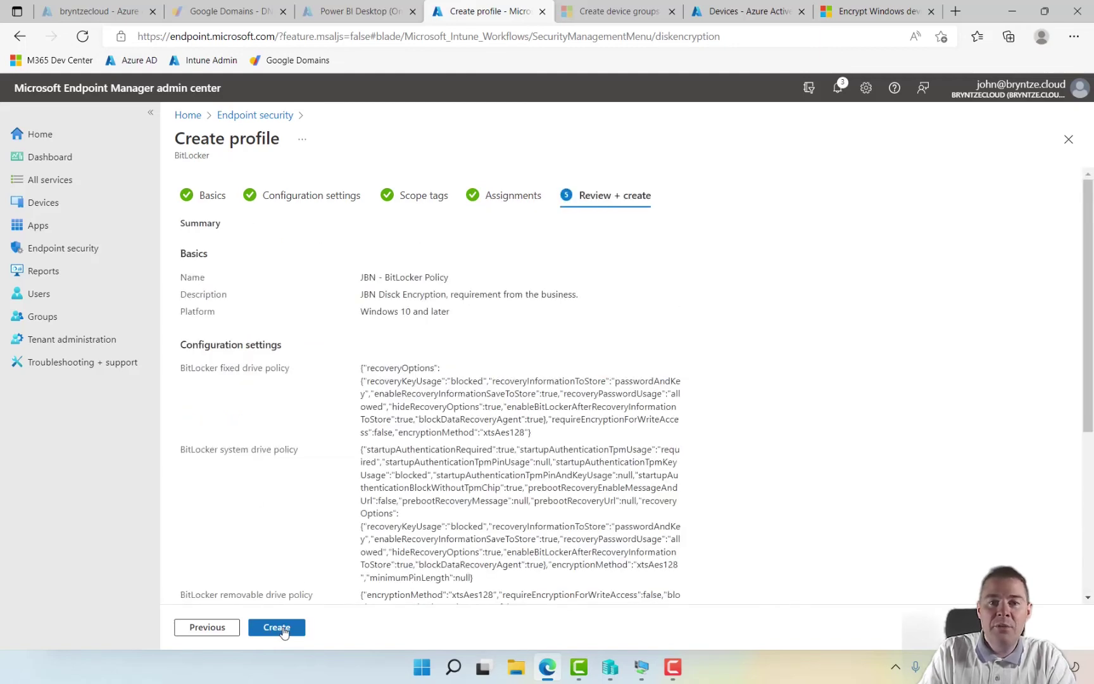
- Review the fixed drive settings in the summary and create the 'JBN - BitLocker Policy' profile
{"action": "left_click_drag", "start_coordinate": [361, 373], "coordinate": [559, 433]}
{"action": "left_click", "coordinate": [467, 447]}
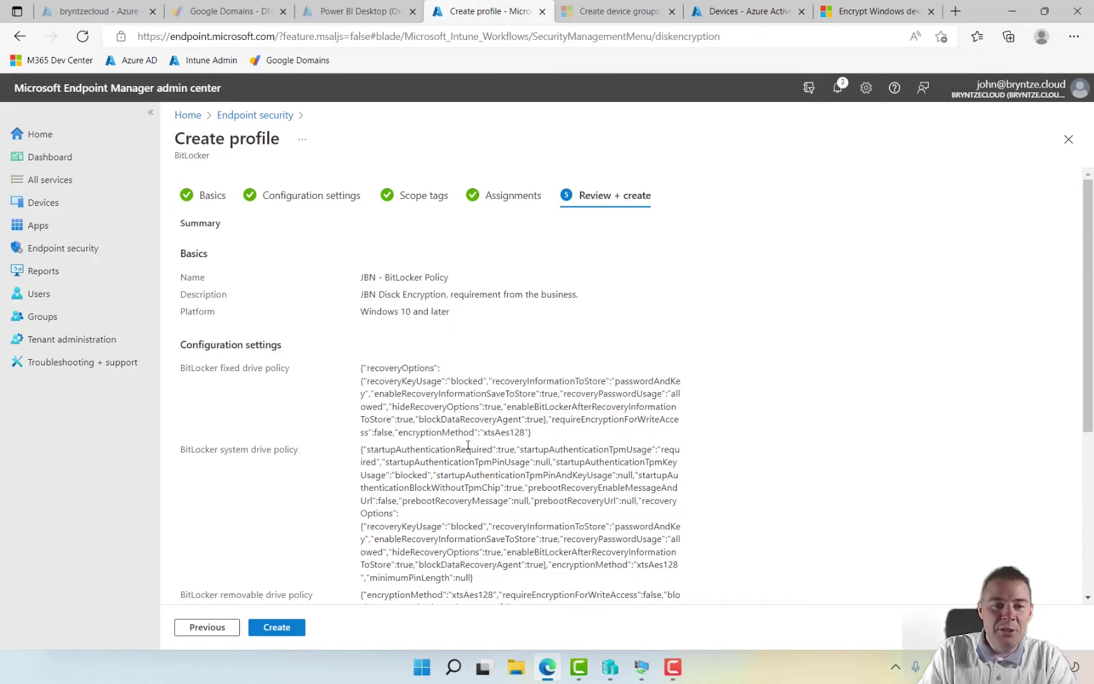
{"action": "scroll", "coordinate": [467, 447], "scroll_direction": "down", "scroll_amount": 3}
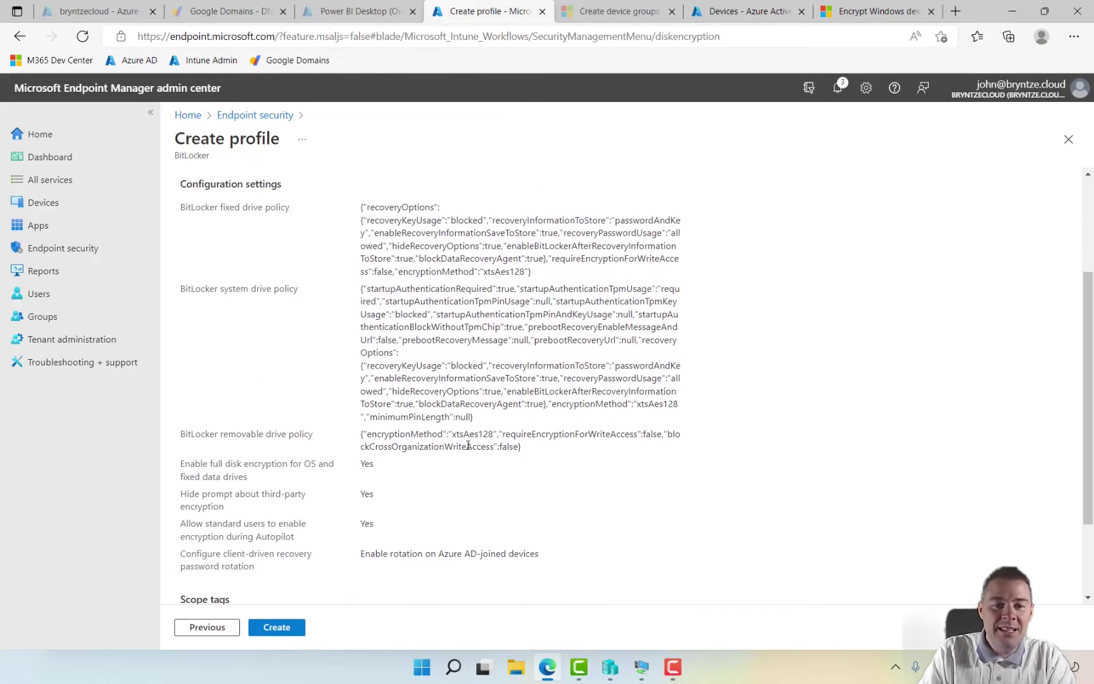
{"action": "left_click", "coordinate": [280, 629]}
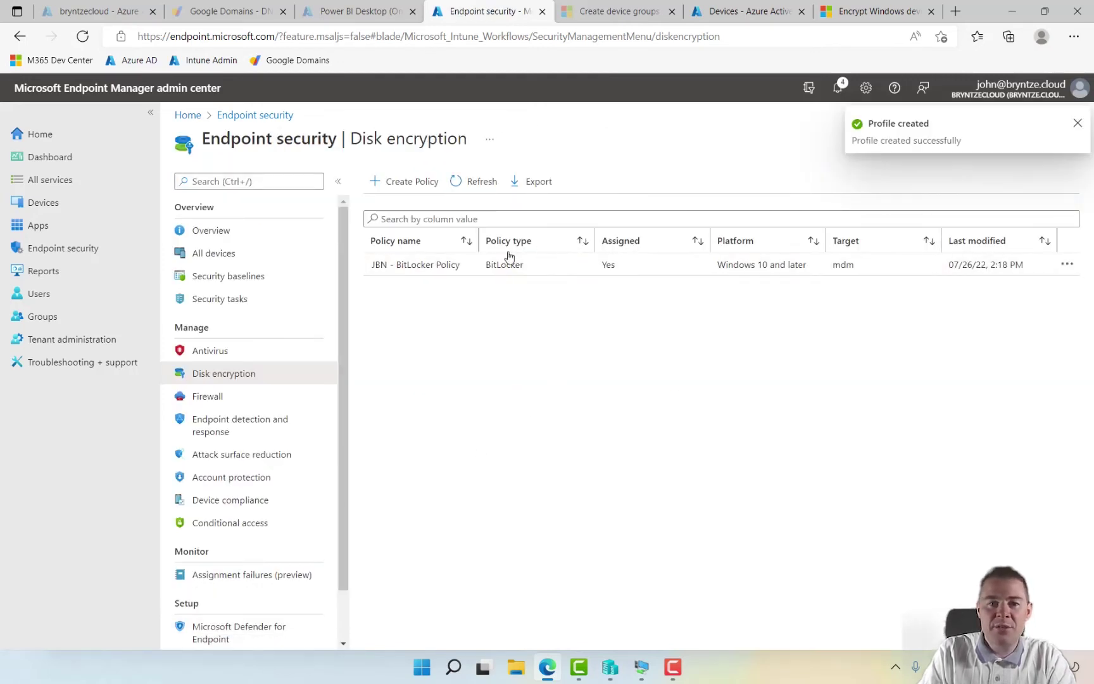
- Open JBN - BitLocker Policy's properties and review its BitLocker - Fixed Drive Settings
{"action": "left_click", "coordinate": [421, 268]}
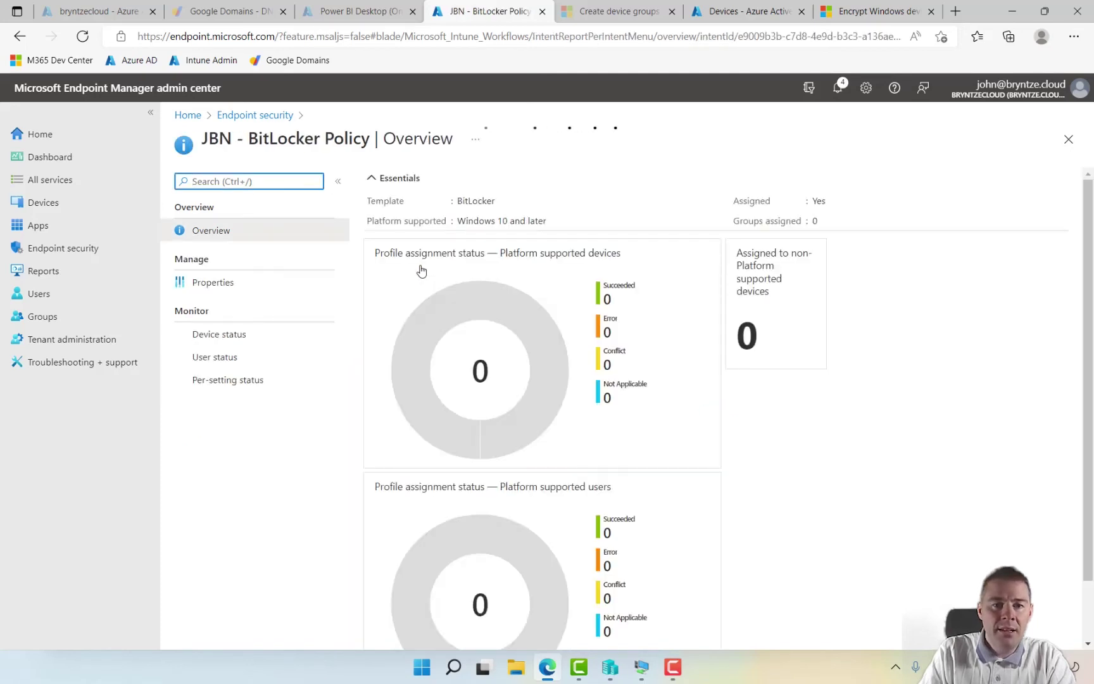
{"action": "left_click", "coordinate": [217, 282]}
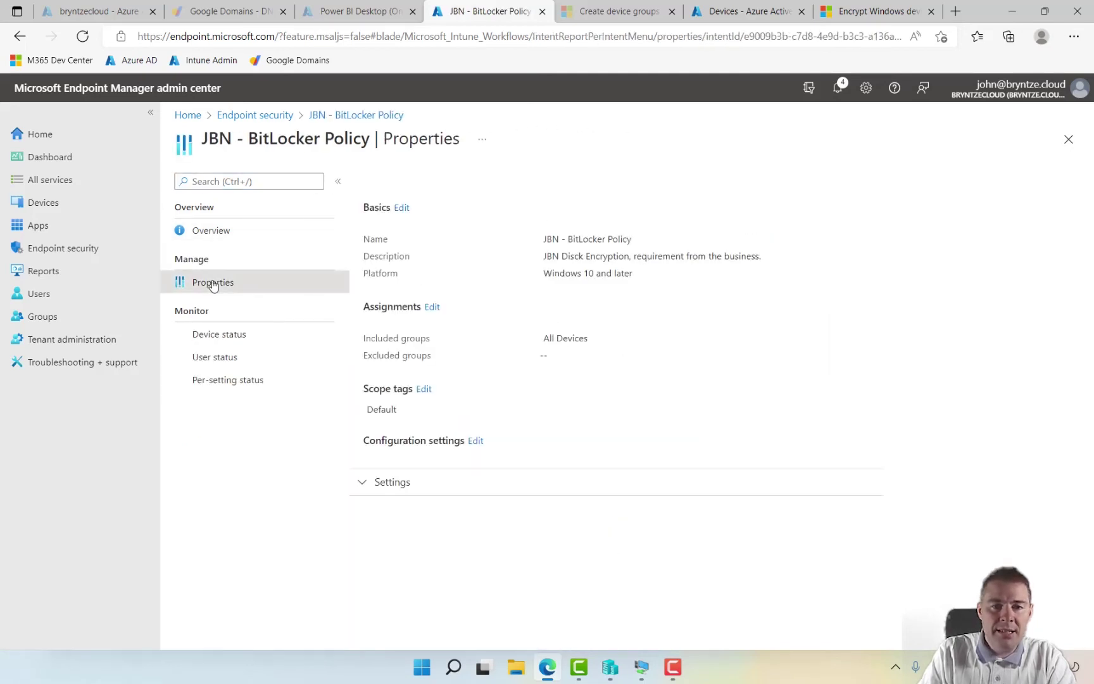
{"action": "left_click", "coordinate": [365, 488]}
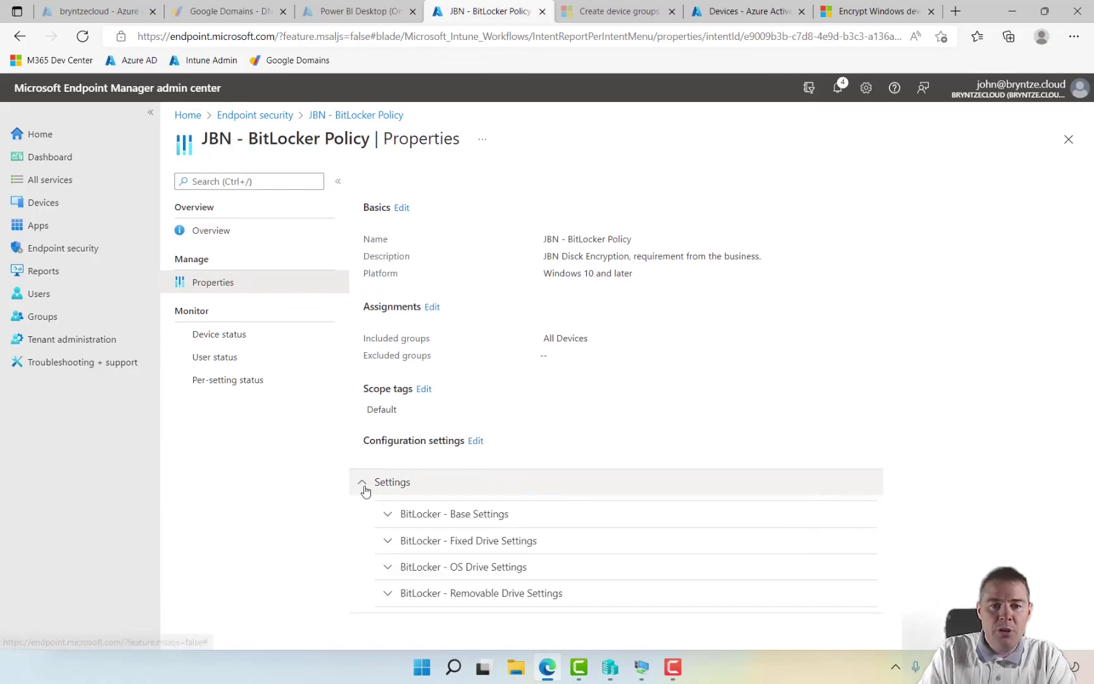
{"action": "left_click", "coordinate": [384, 542]}
{"action": "scroll", "coordinate": [543, 548], "scroll_direction": "down", "scroll_amount": 8}
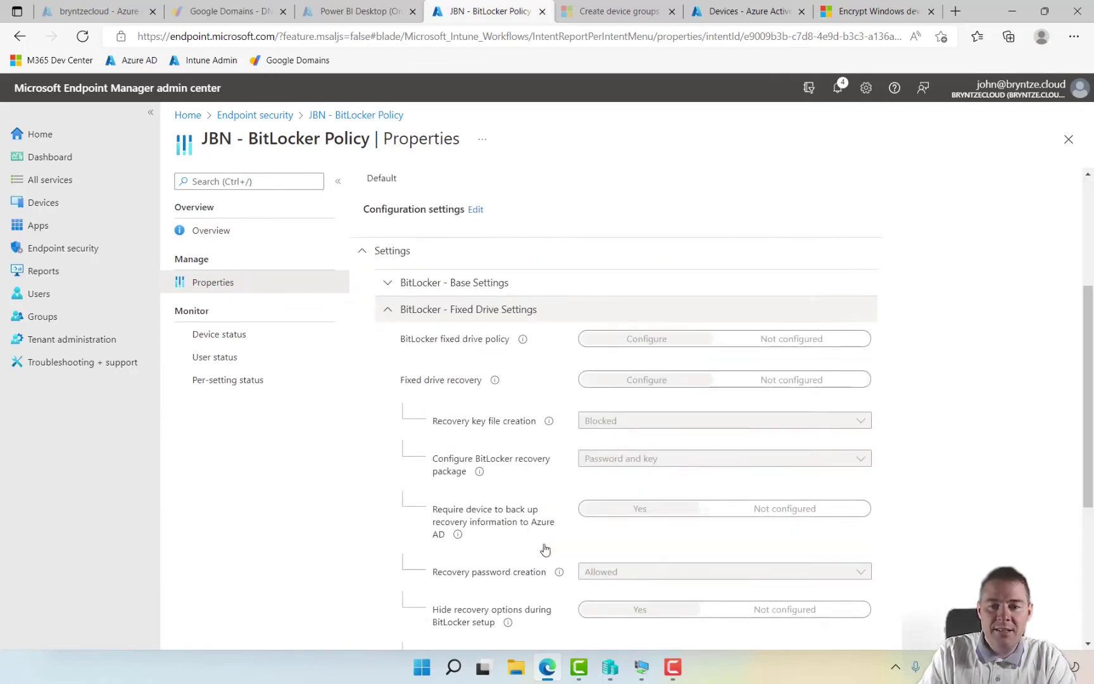
{"action": "scroll", "coordinate": [545, 550], "scroll_direction": "up", "scroll_amount": 8}
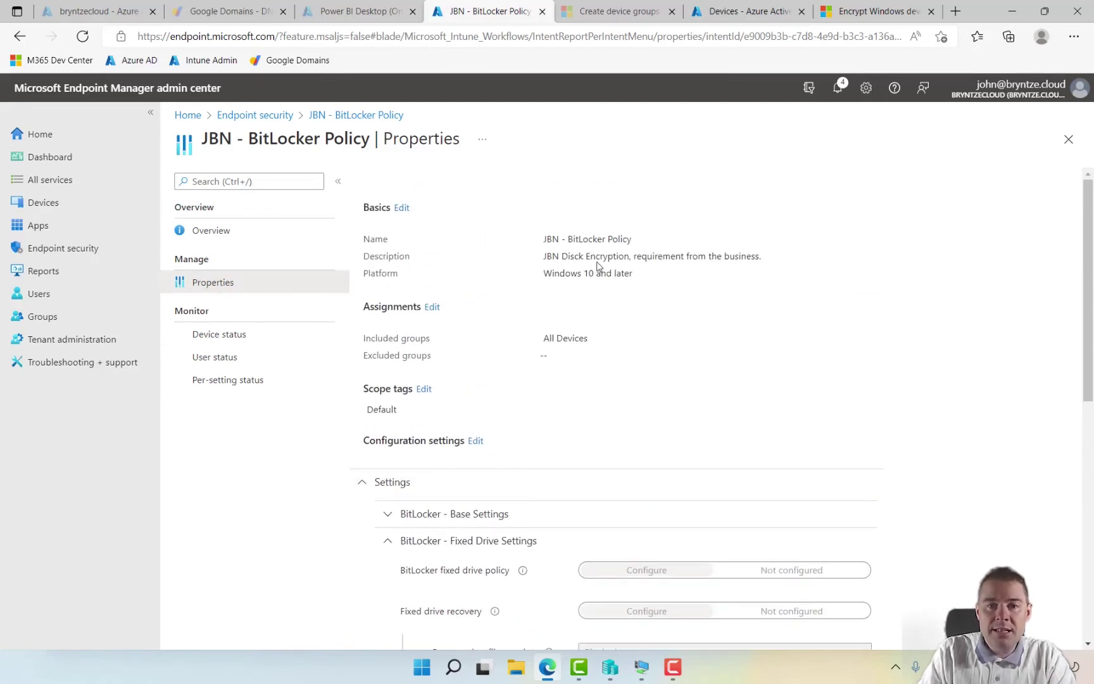
- Correct the description's 'Disck' to 'Disk Encryption', save the policy, and bring up the VM
{"action": "left_click", "coordinate": [401, 208]}
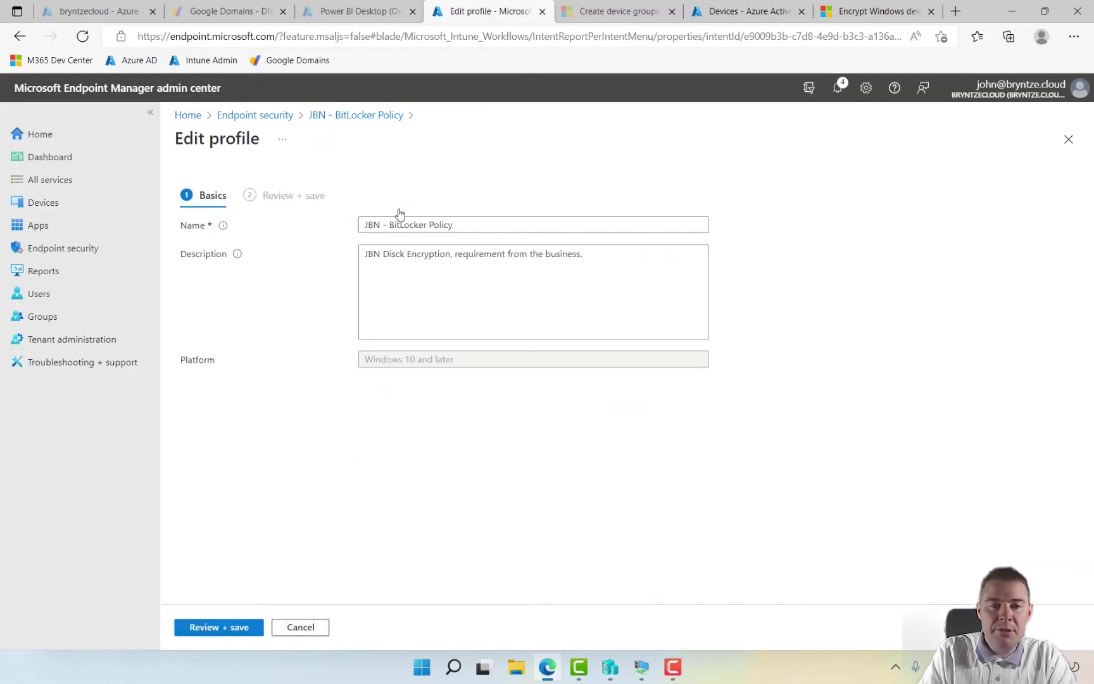
{"action": "left_click", "coordinate": [400, 254]}
{"action": "key", "text": "BackSpace"}
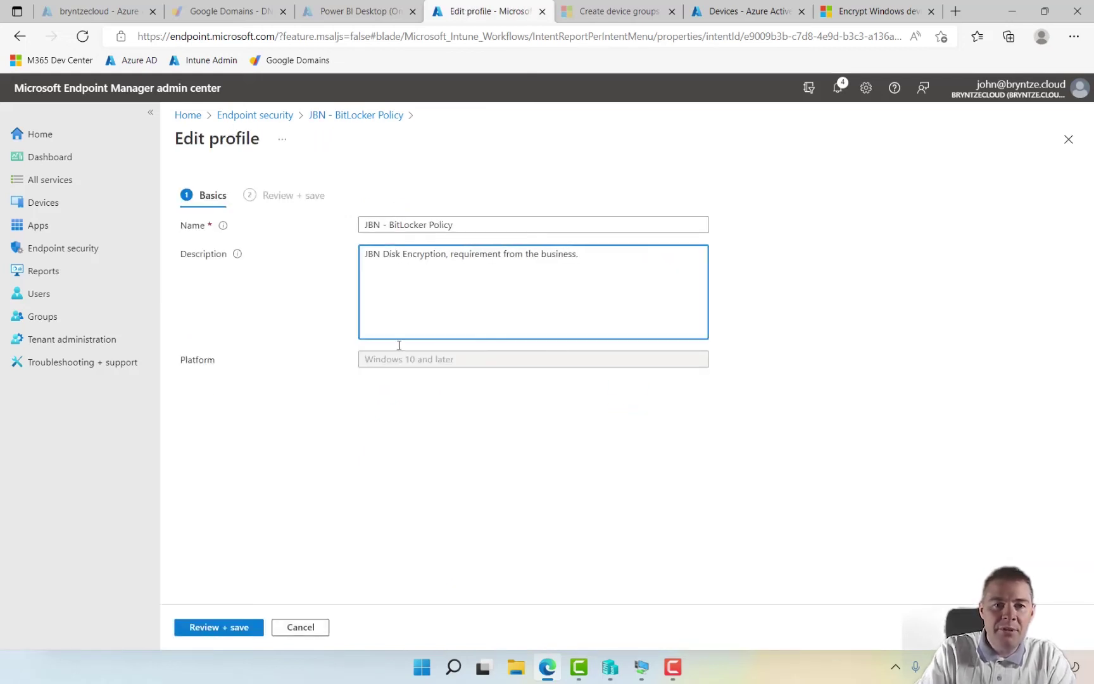
{"action": "left_click", "coordinate": [218, 628]}
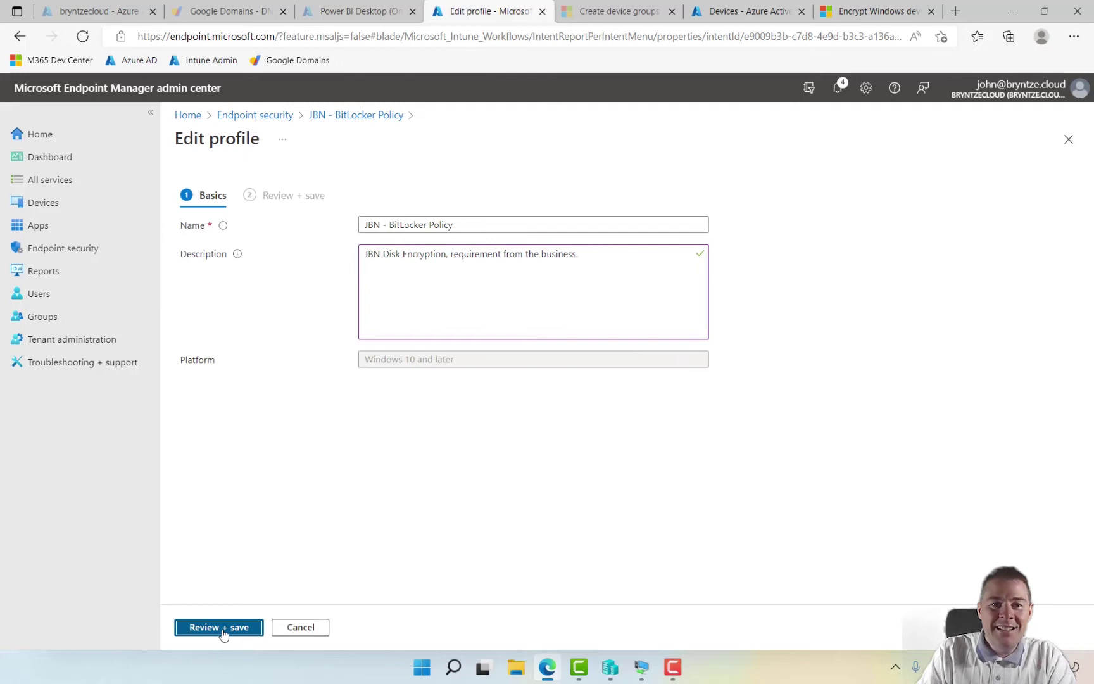
{"action": "left_click", "coordinate": [203, 627]}
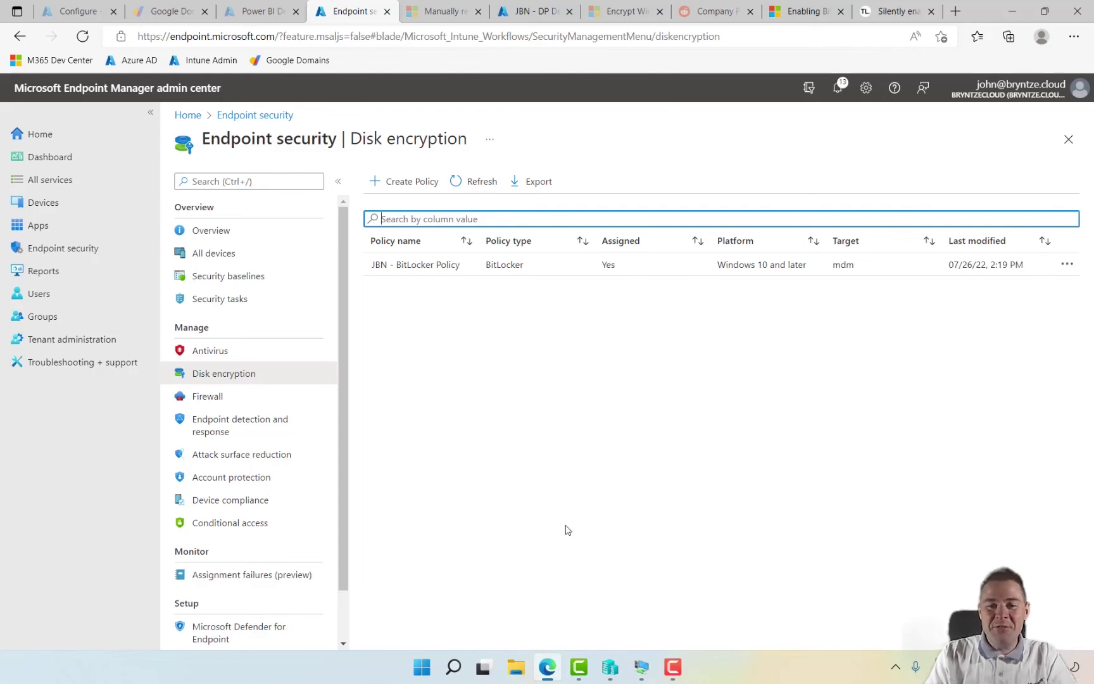
{"action": "left_click", "coordinate": [641, 668]}
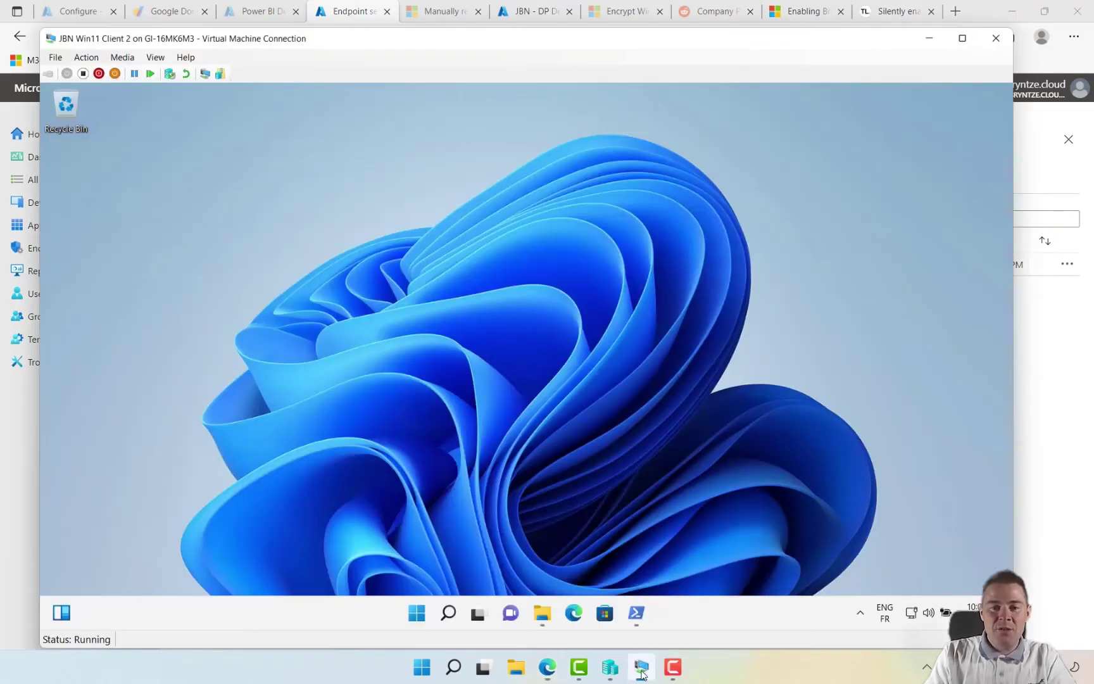
- In the VM, search for and open Settings, then go to Accounts
{"action": "left_click", "coordinate": [418, 614]}
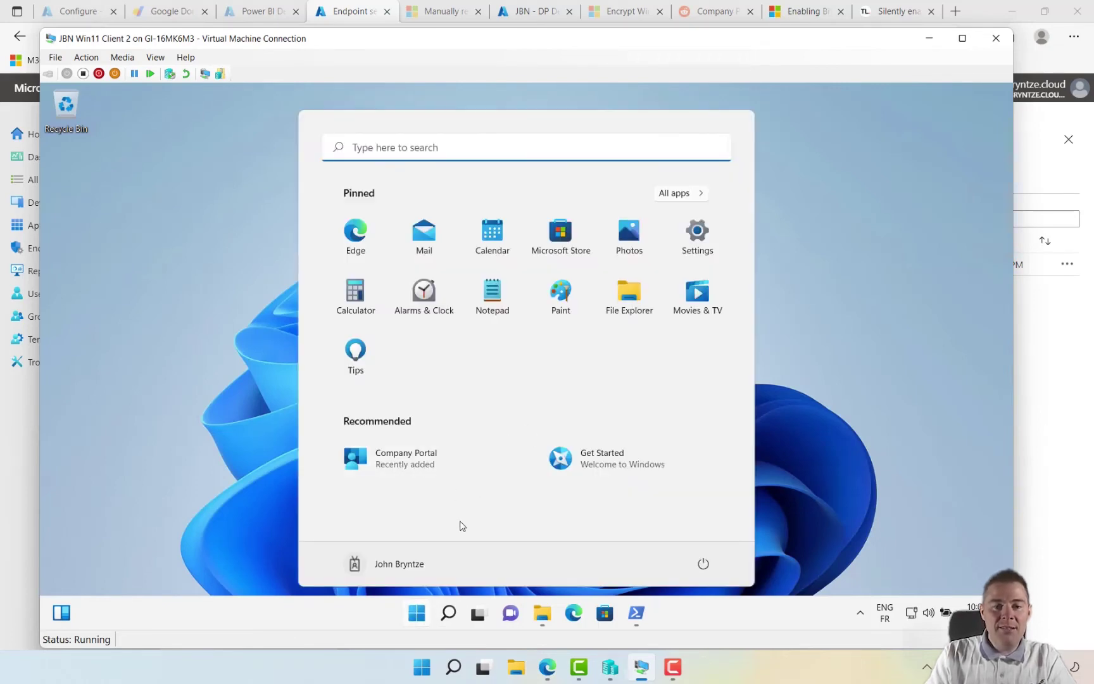
{"action": "left_click", "coordinate": [419, 148]}
{"action": "type", "text": "settings"}
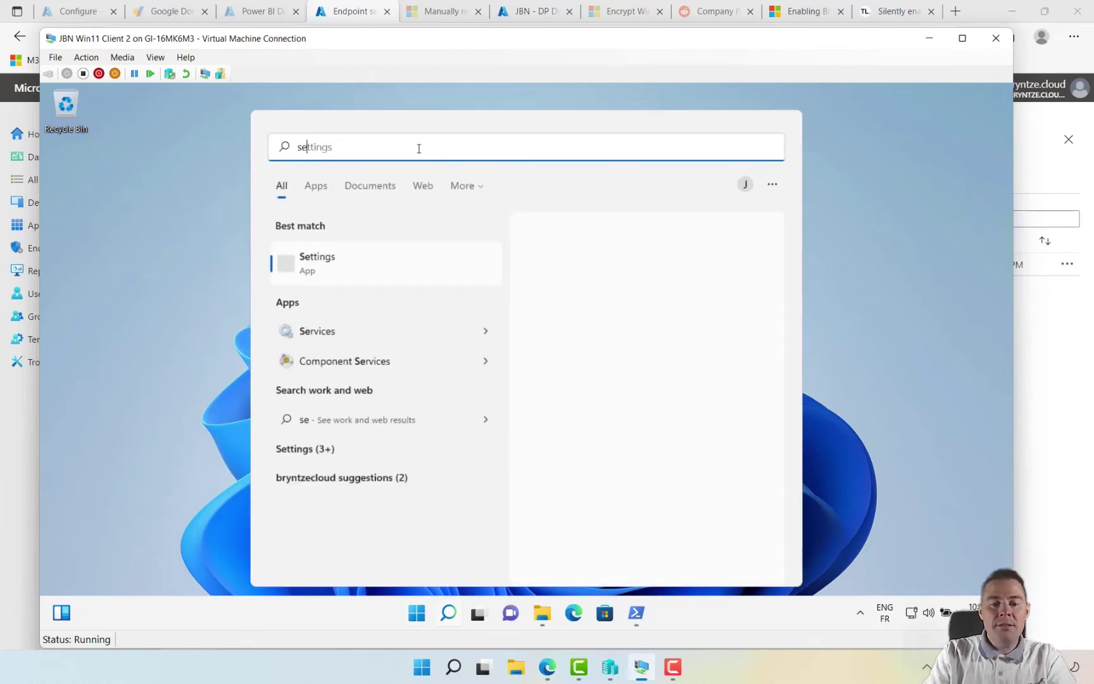
{"action": "left_click", "coordinate": [324, 263]}
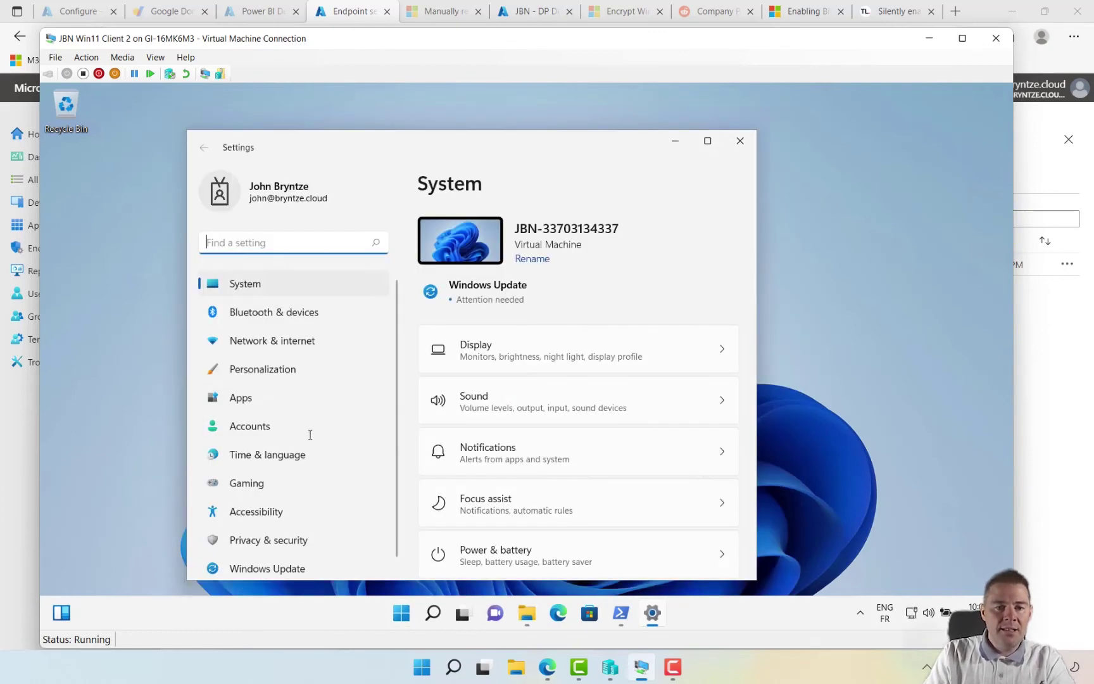
{"action": "scroll", "coordinate": [302, 451], "scroll_direction": "down", "scroll_amount": 1}
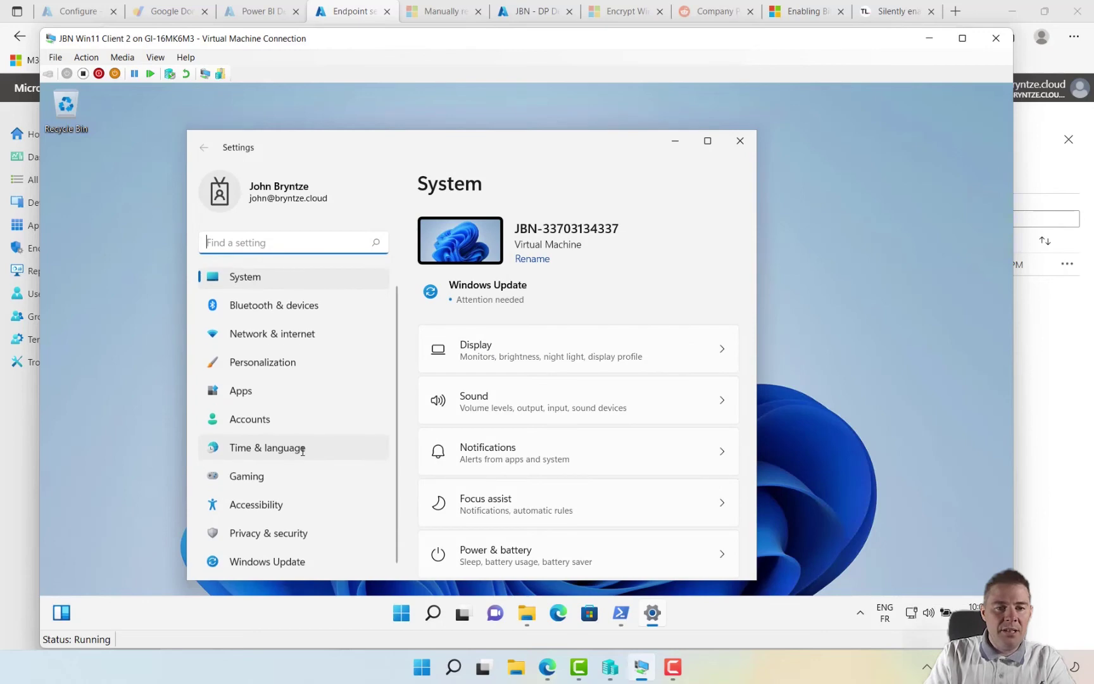
{"action": "left_click", "coordinate": [263, 426]}
- View the work account's management info showing Company Portal: Succeeded, then return to Endpoint Manager
{"action": "scroll", "coordinate": [543, 491], "scroll_direction": "down", "scroll_amount": 2}
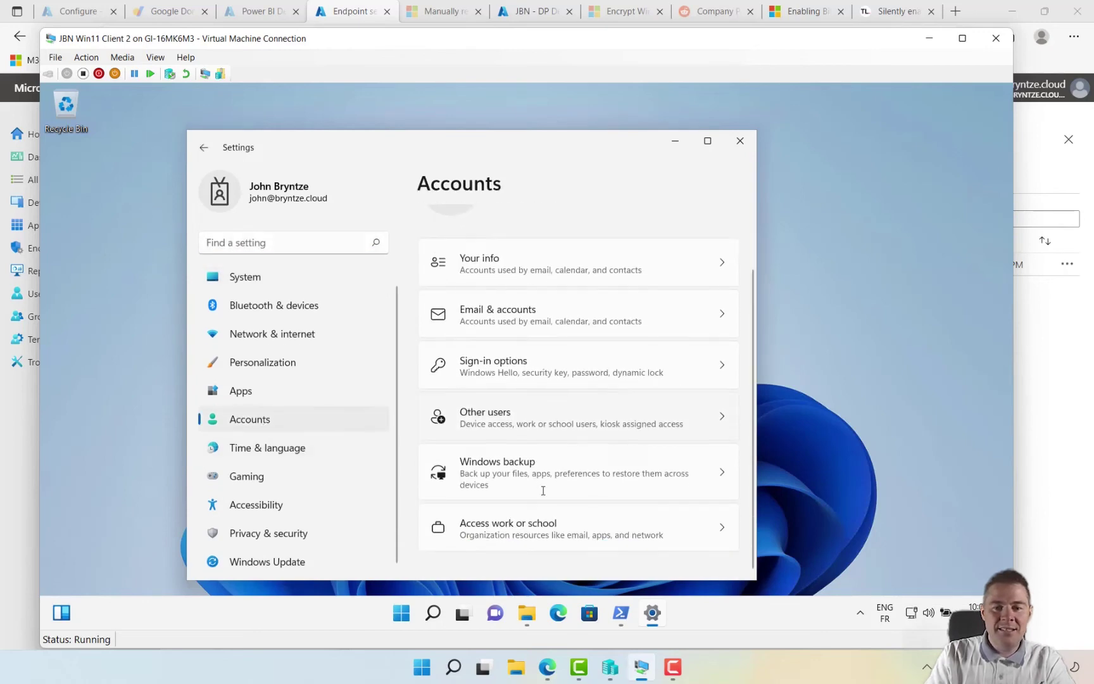
{"action": "left_click", "coordinate": [503, 526]}
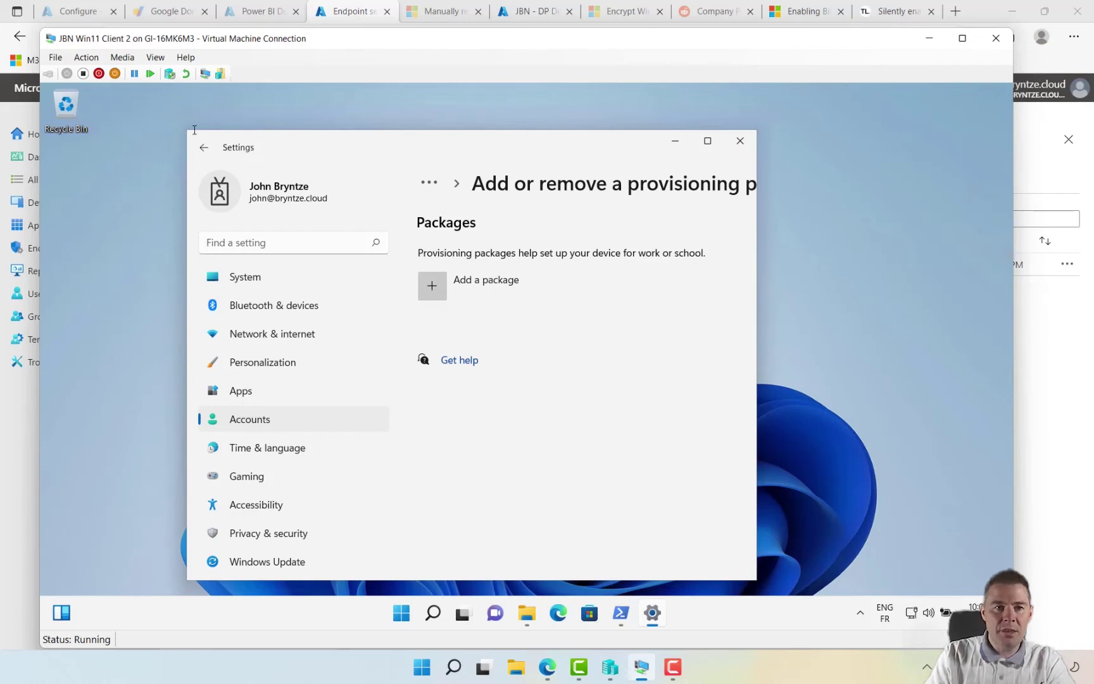
{"action": "left_click", "coordinate": [203, 147]}
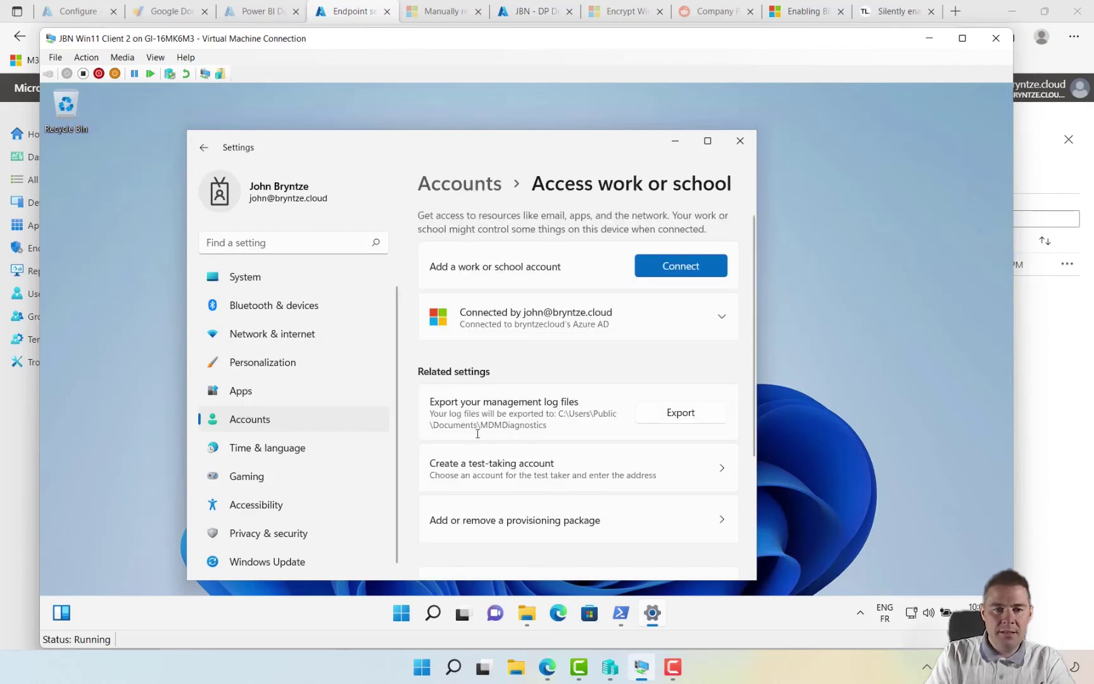
{"action": "scroll", "coordinate": [468, 418], "scroll_direction": "down", "scroll_amount": 3}
{"action": "scroll", "coordinate": [477, 433], "scroll_direction": "up", "scroll_amount": 3}
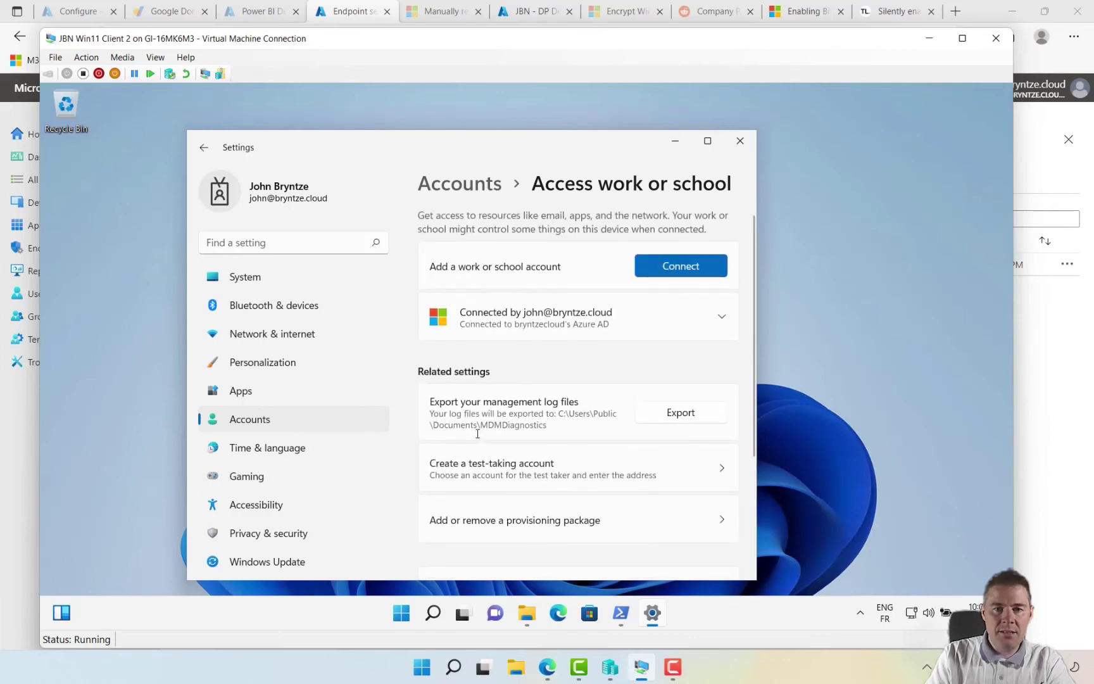
{"action": "left_click", "coordinate": [724, 315]}
{"action": "left_click", "coordinate": [658, 359]}
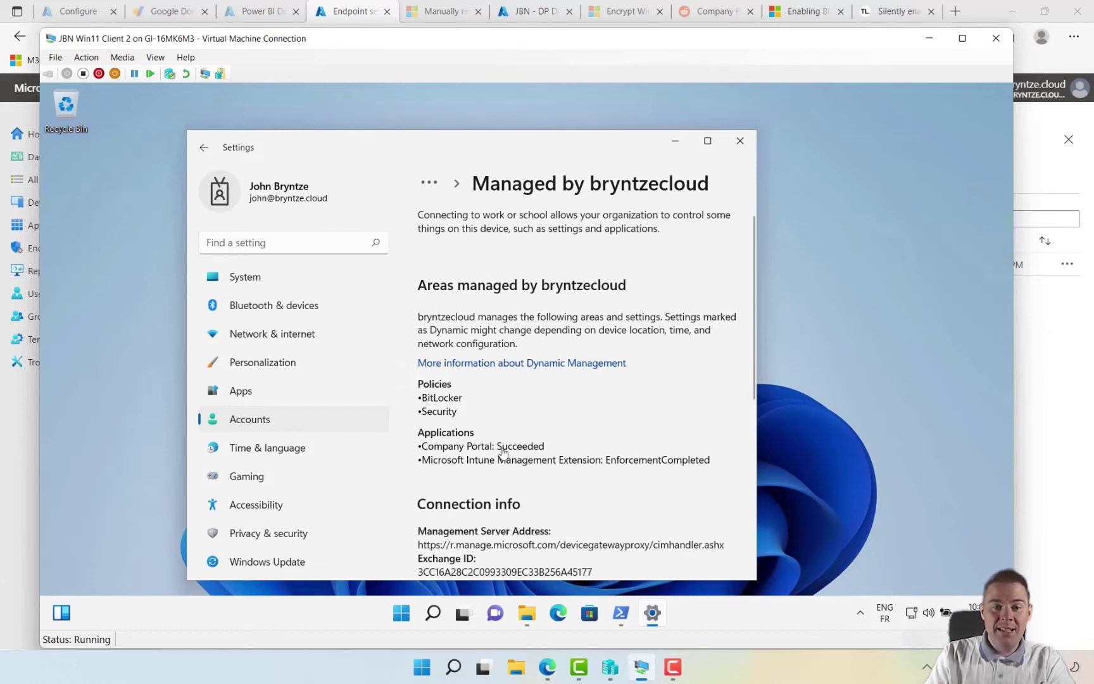
{"action": "left_click_drag", "start_coordinate": [544, 451], "coordinate": [417, 450]}
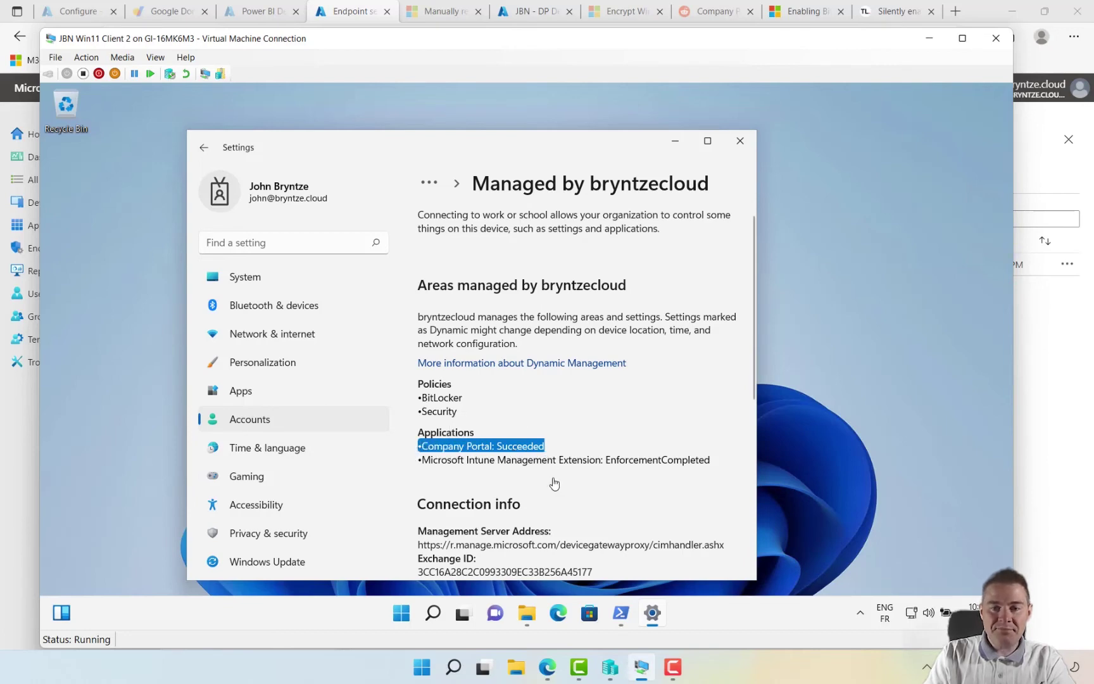
{"action": "left_click", "coordinate": [548, 667]}
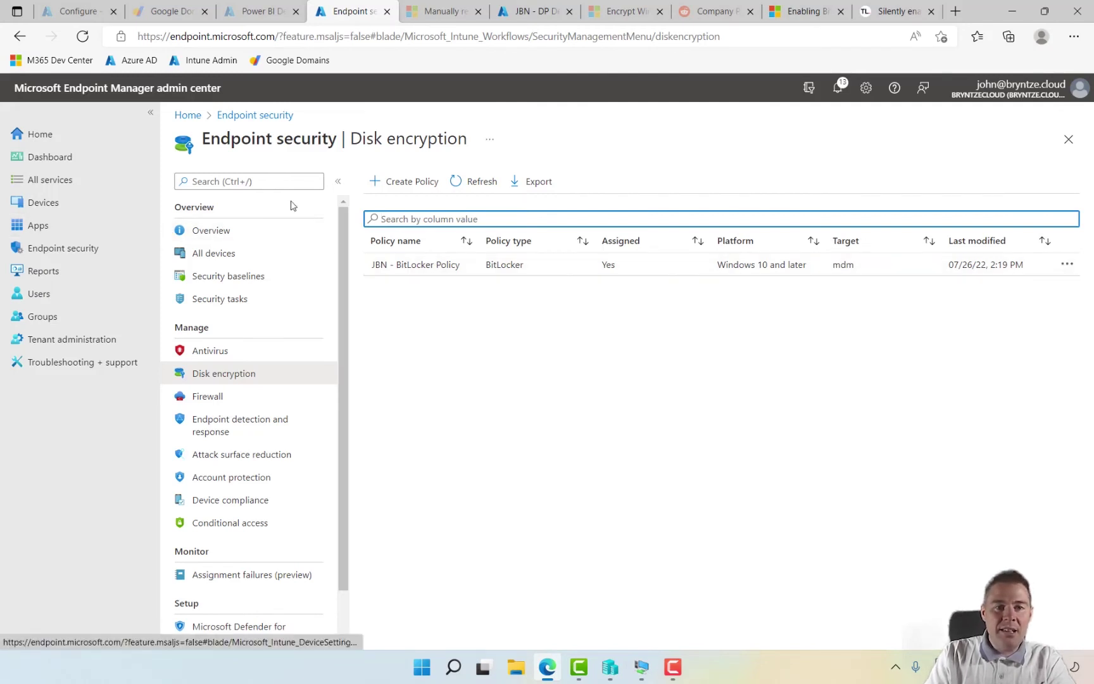
{"action": "left_click", "coordinate": [428, 265]}
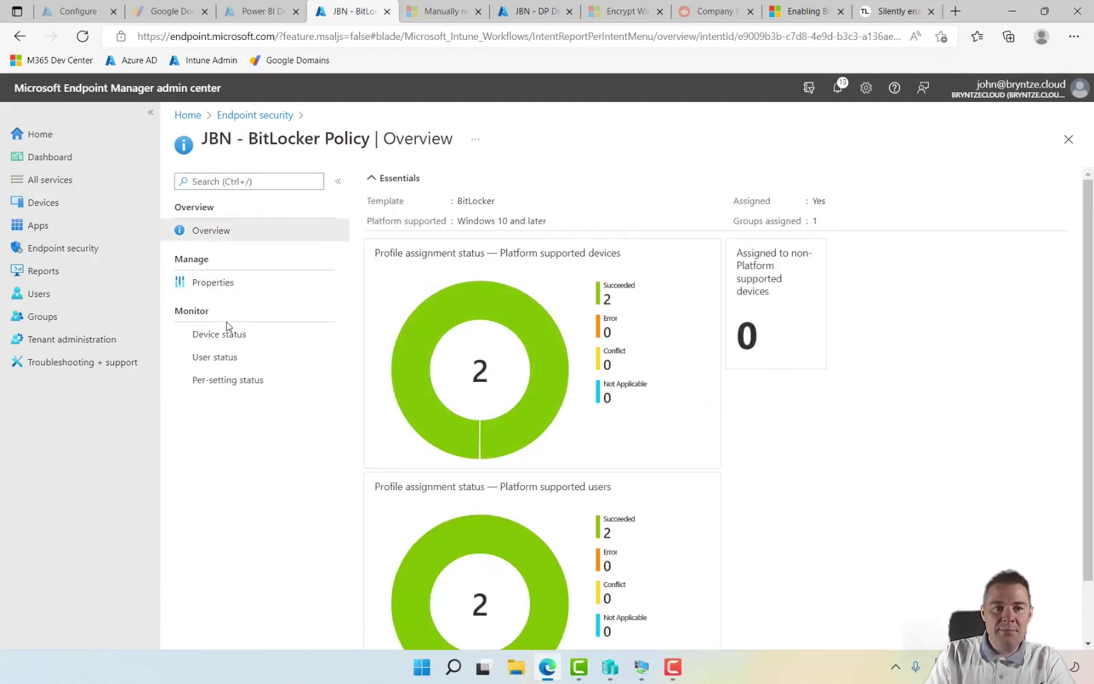
{"action": "left_click", "coordinate": [221, 341]}
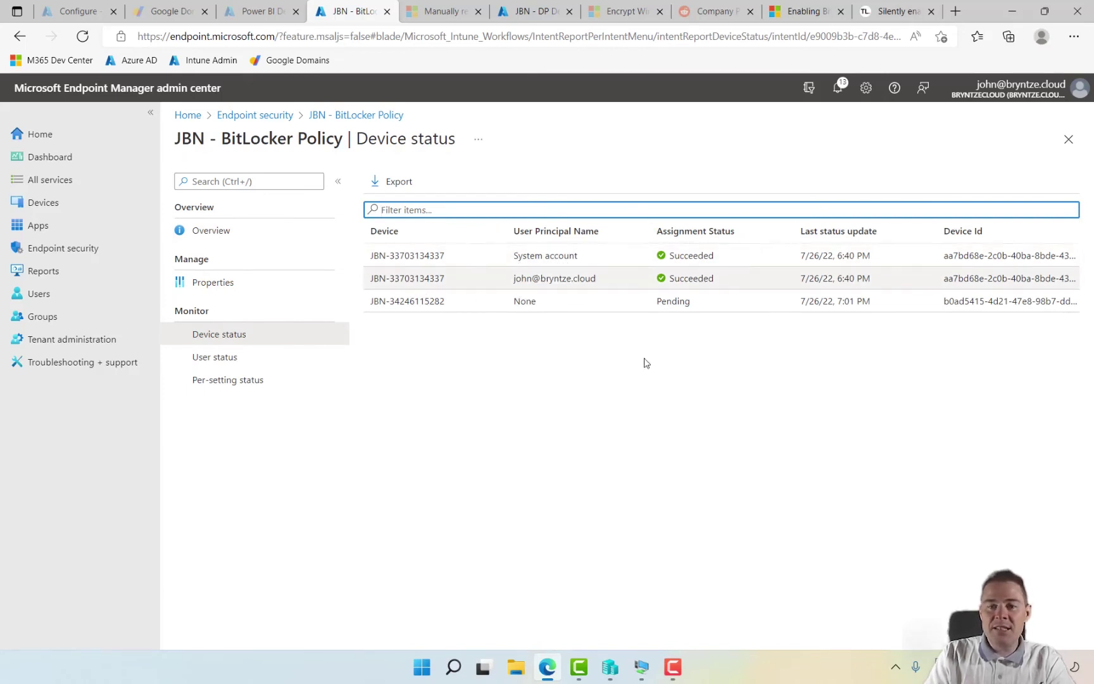
{"action": "left_click", "coordinate": [642, 667]}
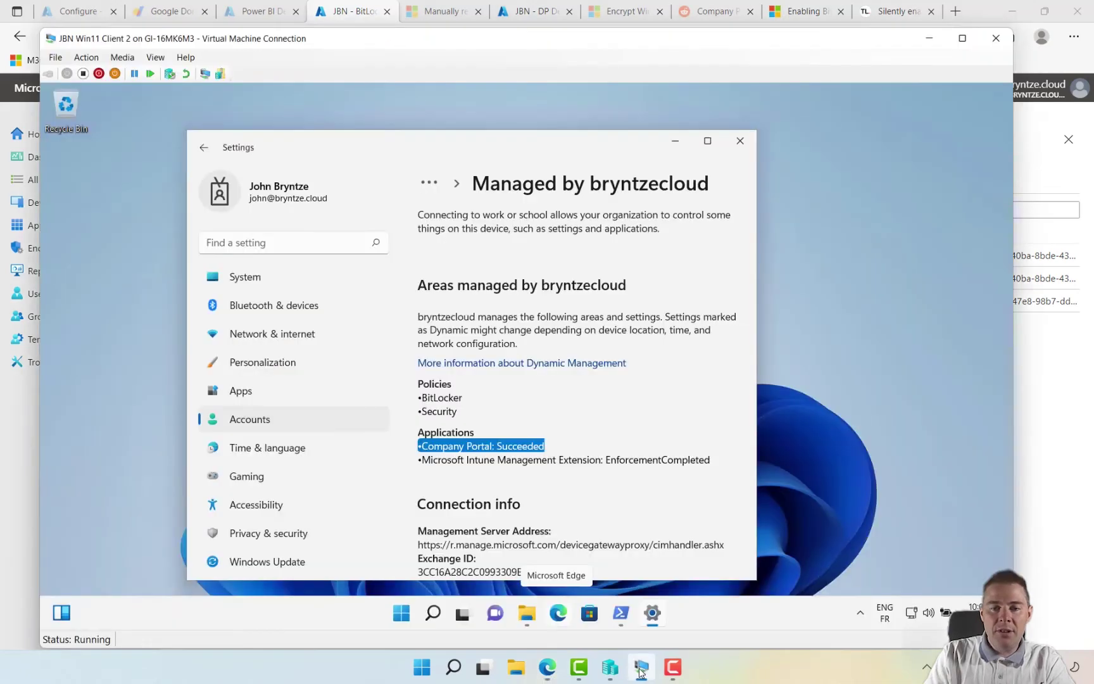
{"action": "left_click", "coordinate": [527, 535]}
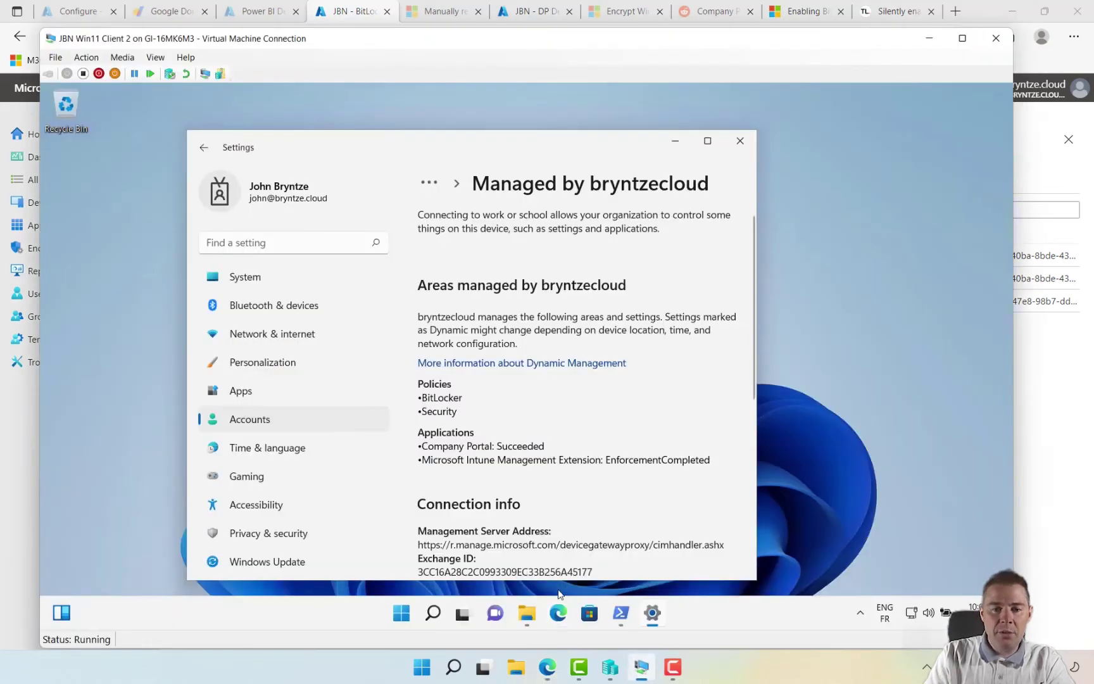
{"action": "mouse_move", "coordinate": [634, 611]}
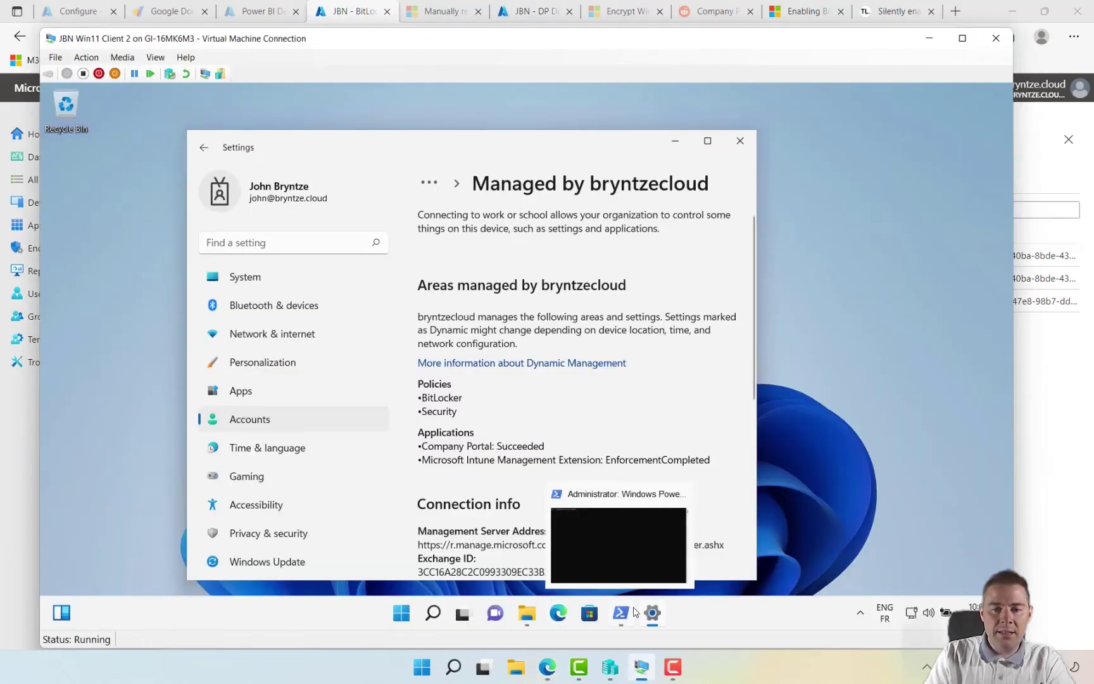
- Search 'bitlo' in the VM and open BitLocker Drive Encryption
{"action": "left_click", "coordinate": [402, 613]}
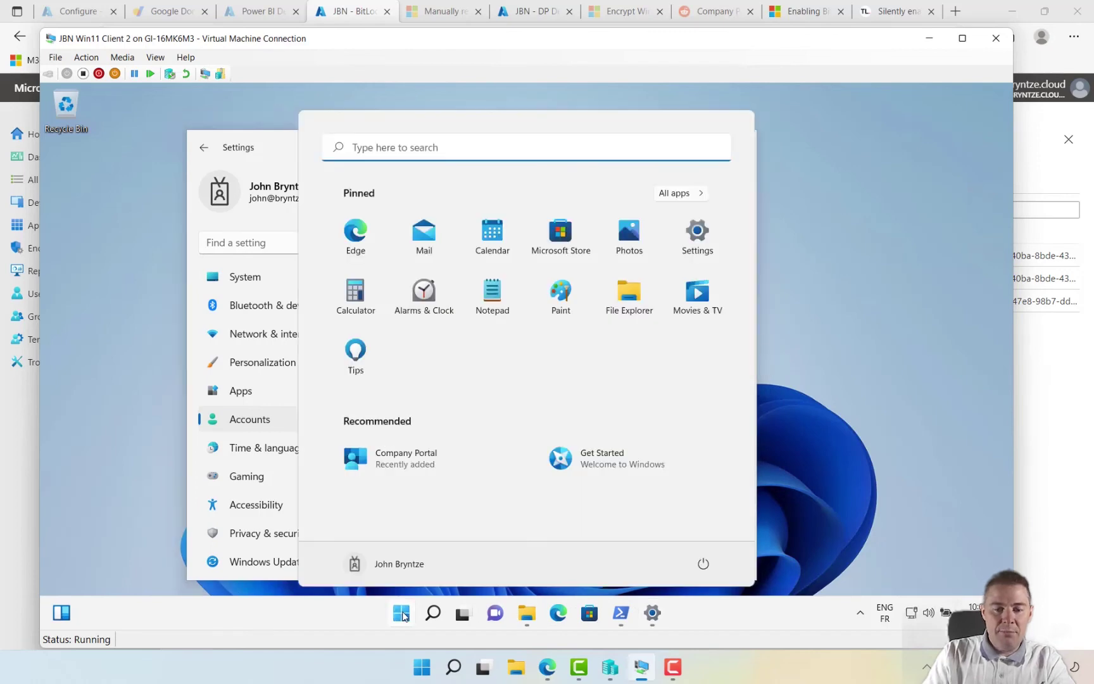
{"action": "type", "text": "bitlo"}
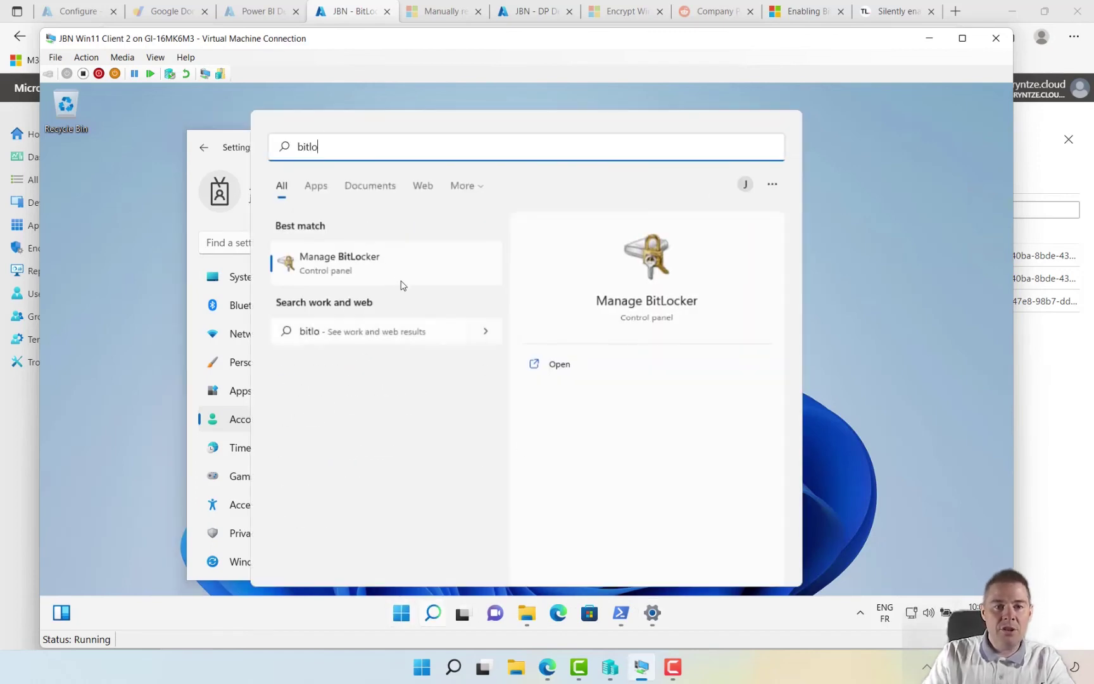
{"action": "left_click", "coordinate": [363, 264]}
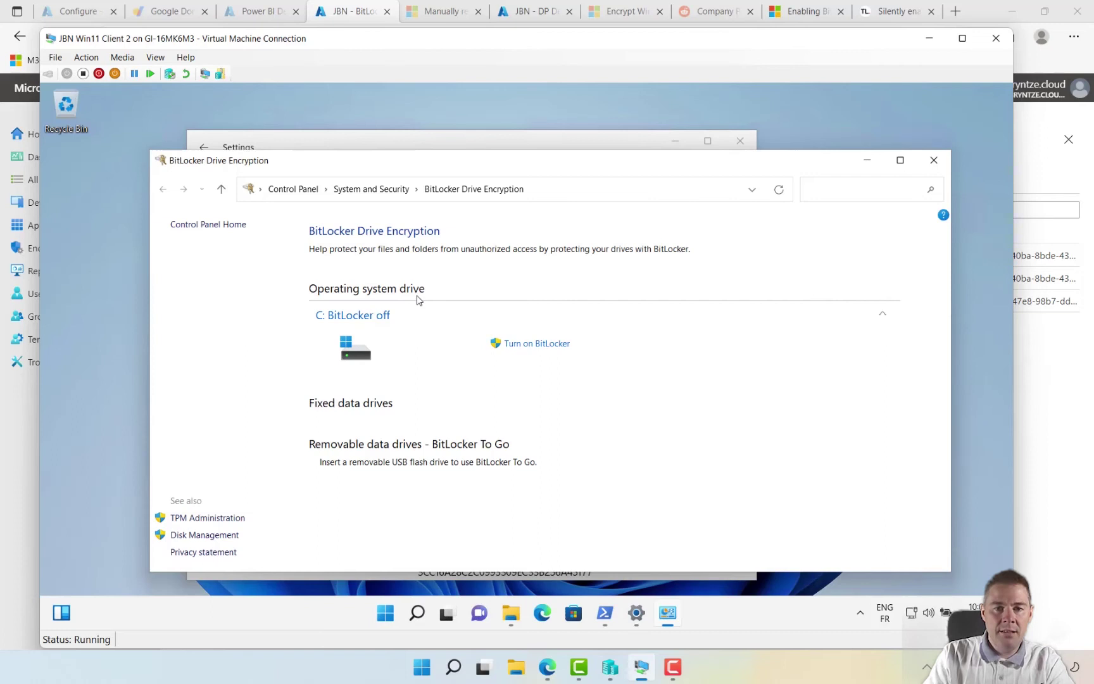
- In admin PowerShell, clear the console and rerun manage-bde -status, showing C: fully decrypted
{"action": "left_click", "coordinate": [605, 624]}
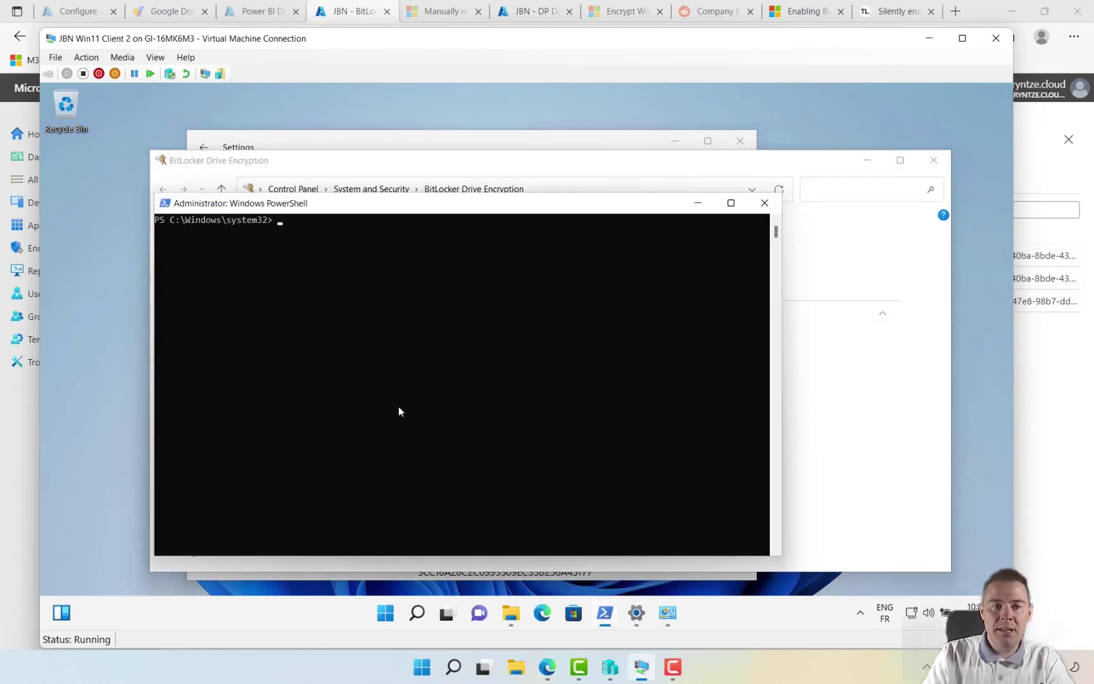
{"action": "type", "text": "clear-host"}
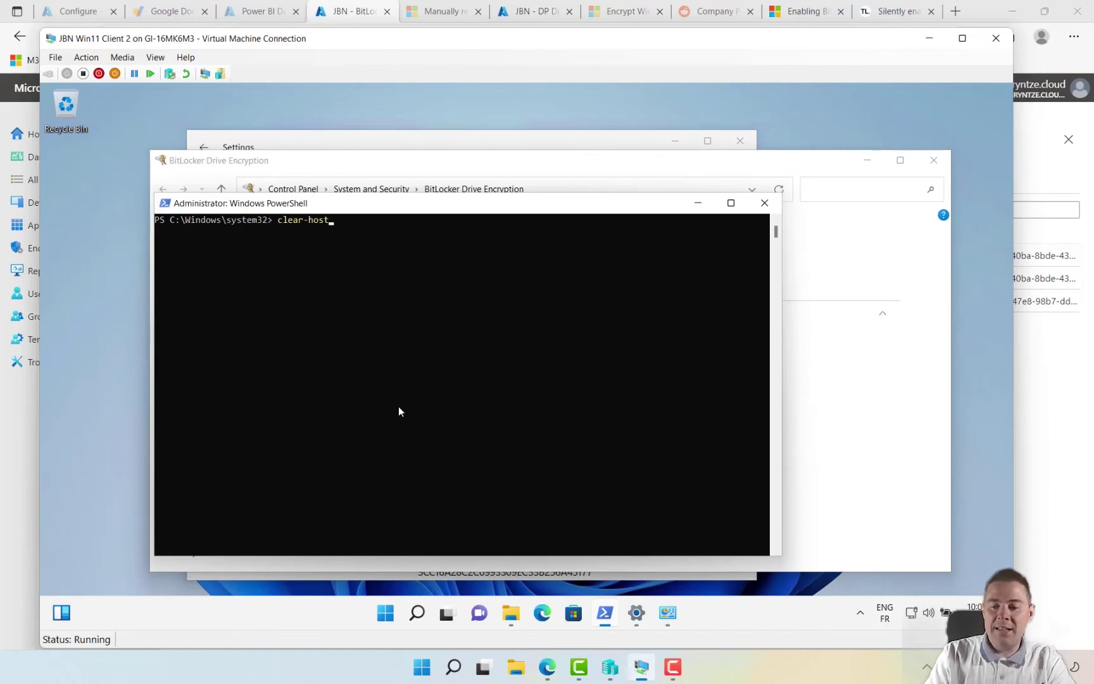
{"action": "key", "text": "Return"}
{"action": "key", "text": "Up"}
{"action": "key", "text": "Up"}
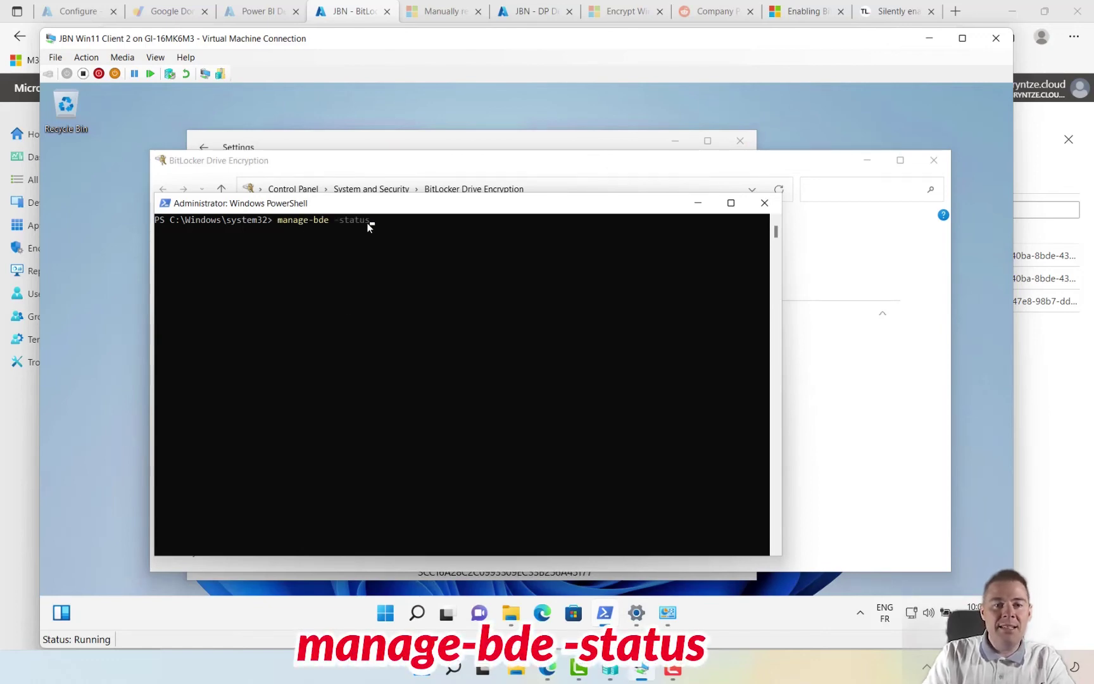
{"action": "key", "text": "Return"}
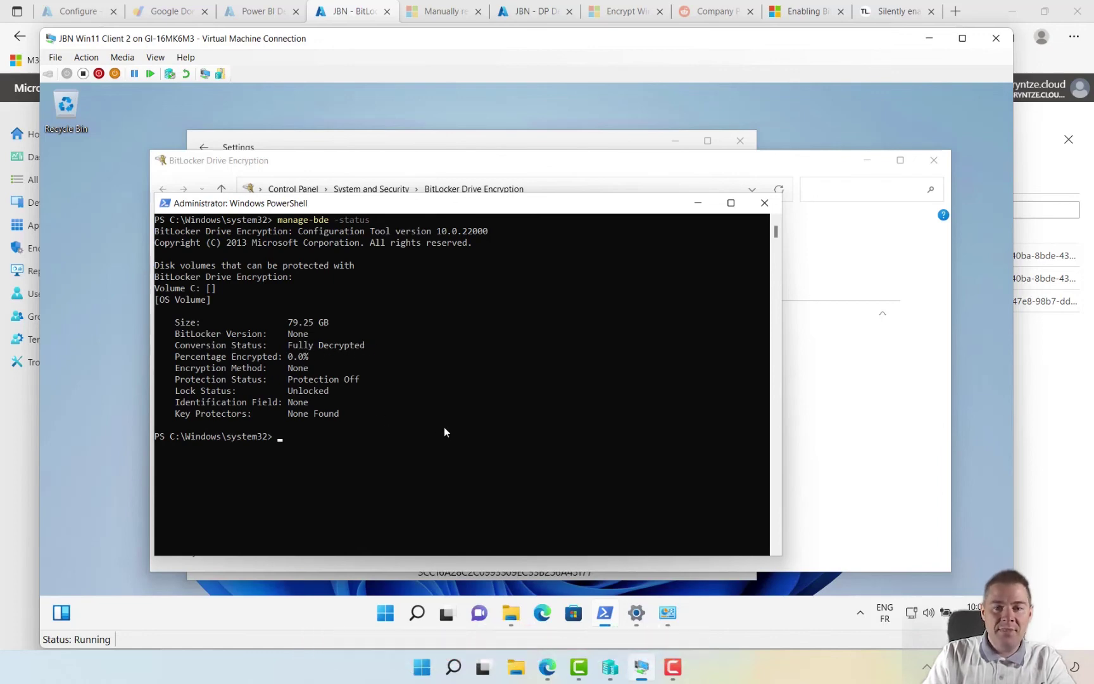
{"action": "left_click", "coordinate": [392, 614]}
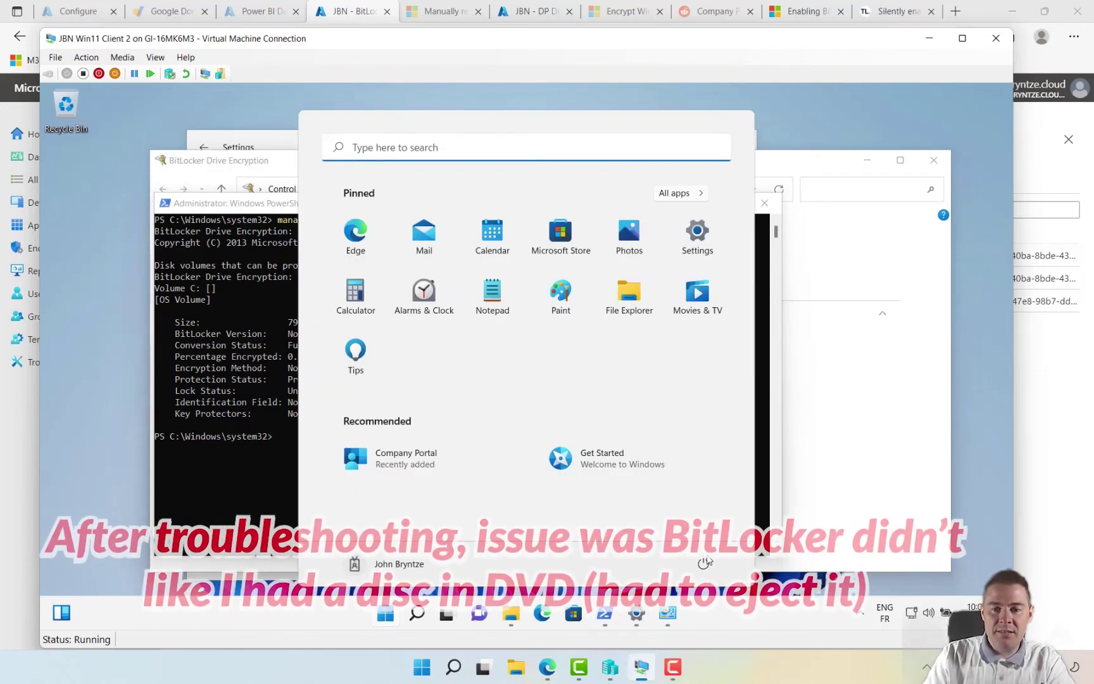
- Restart the VM and, after reboot, close the Settings window
{"action": "left_click", "coordinate": [705, 562]}
{"action": "left_click", "coordinate": [703, 533]}
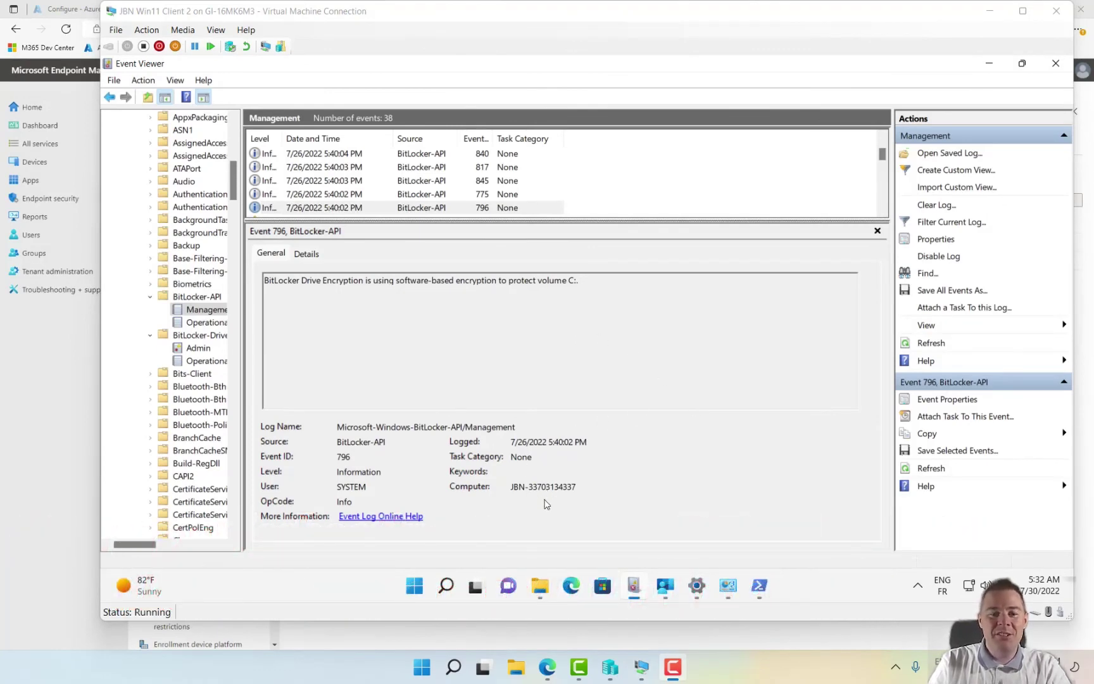
{"action": "left_click", "coordinate": [695, 588]}
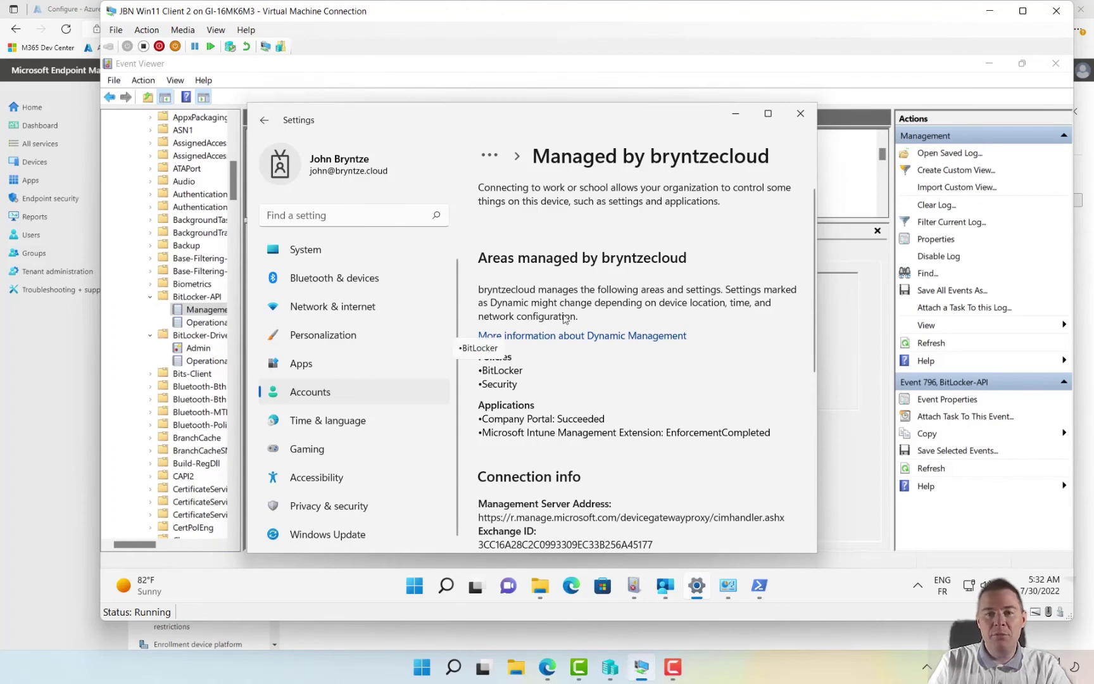
{"action": "left_click", "coordinate": [735, 114]}
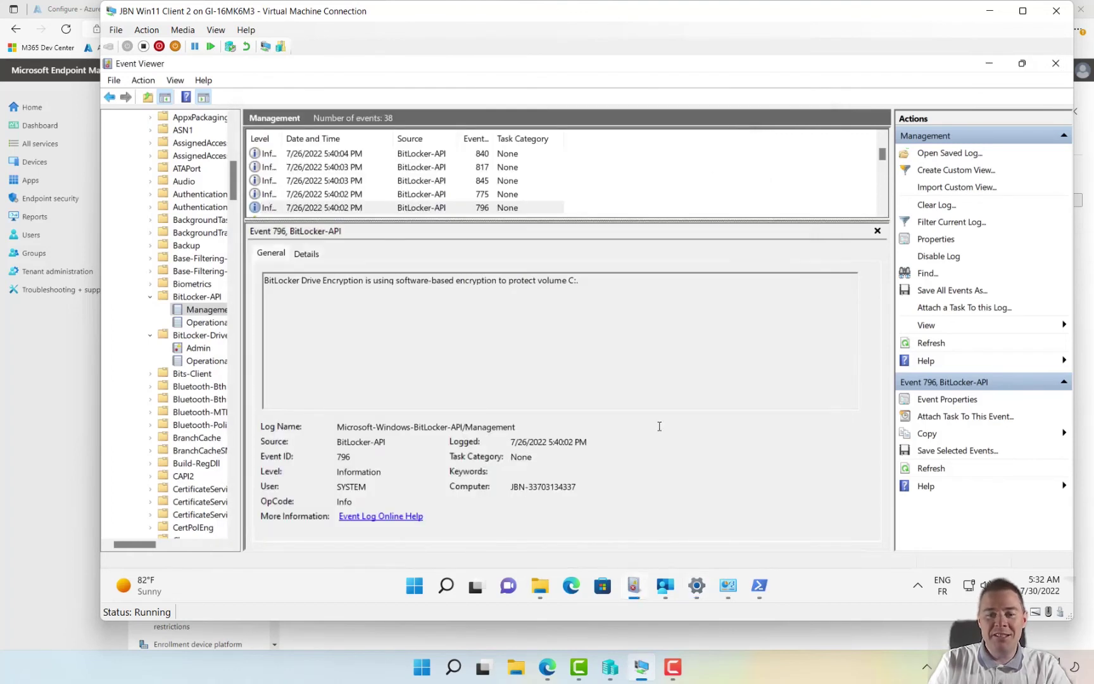
- Rerun manage-bde -status, confirming C: is 100% encrypted with XTS-AES 128 and protection on
{"action": "left_click", "coordinate": [728, 587]}
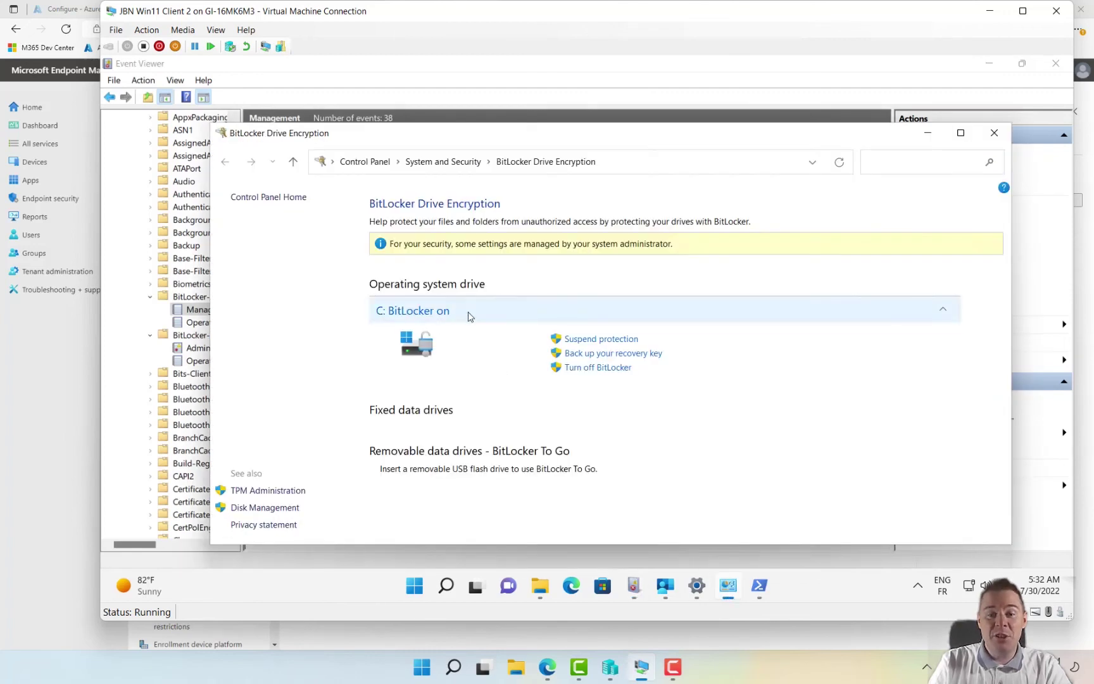
{"action": "left_click", "coordinate": [760, 589]}
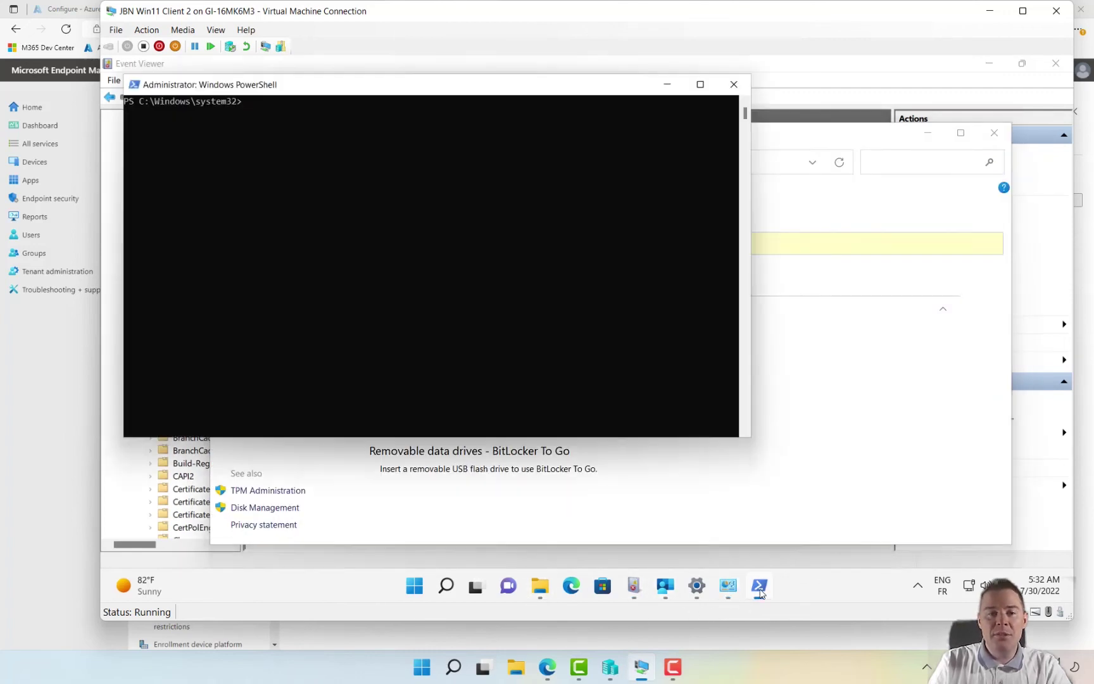
{"action": "key", "text": "Up"}
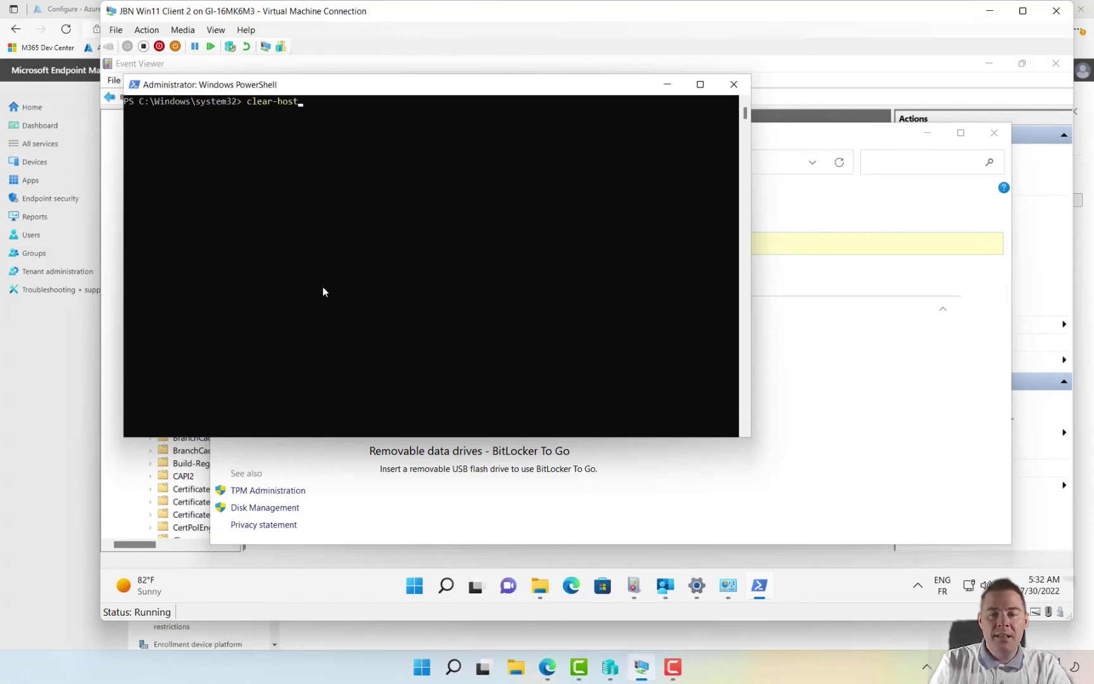
{"action": "key", "text": "Up"}
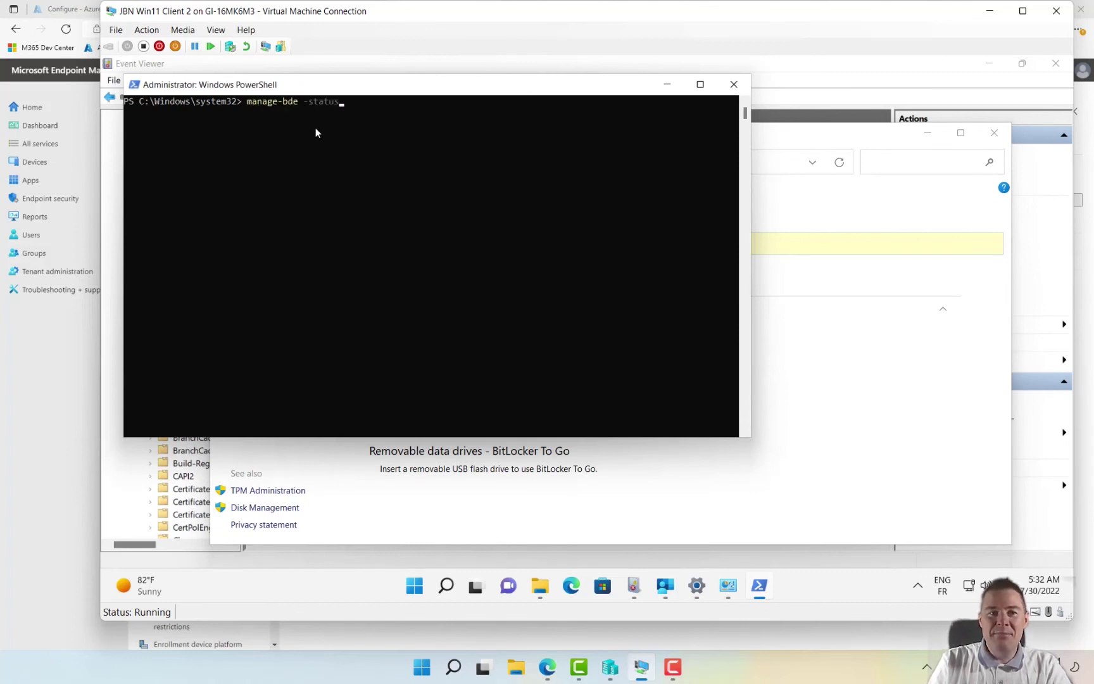
{"action": "key", "text": "Return"}
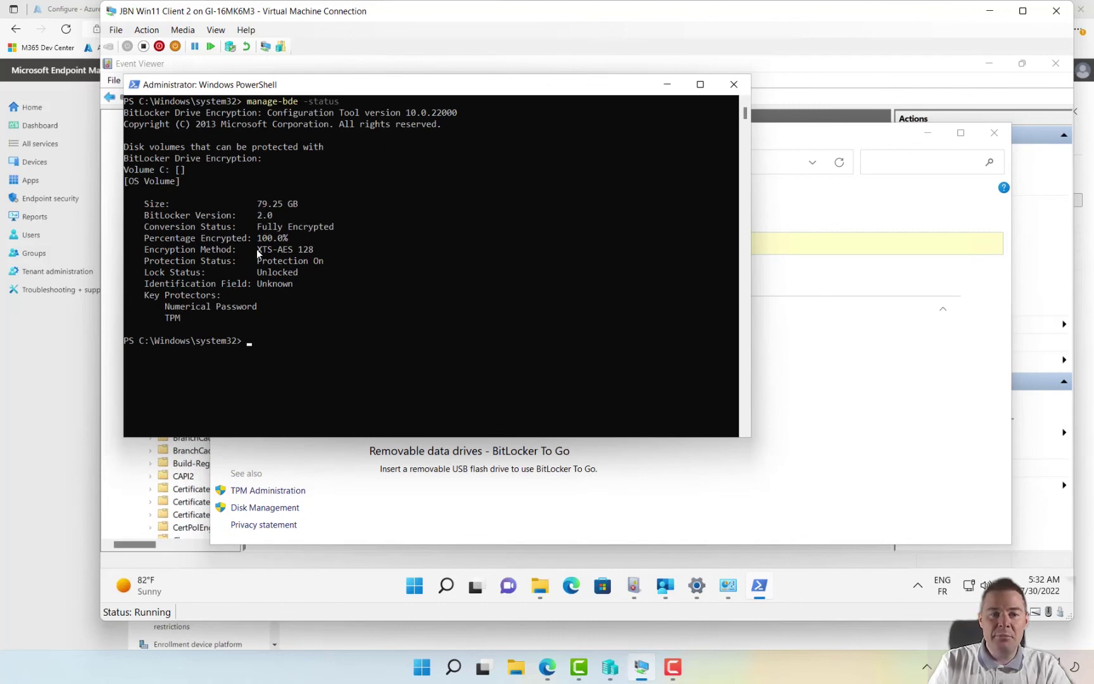
{"action": "left_click_drag", "start_coordinate": [256, 248], "coordinate": [283, 249]}
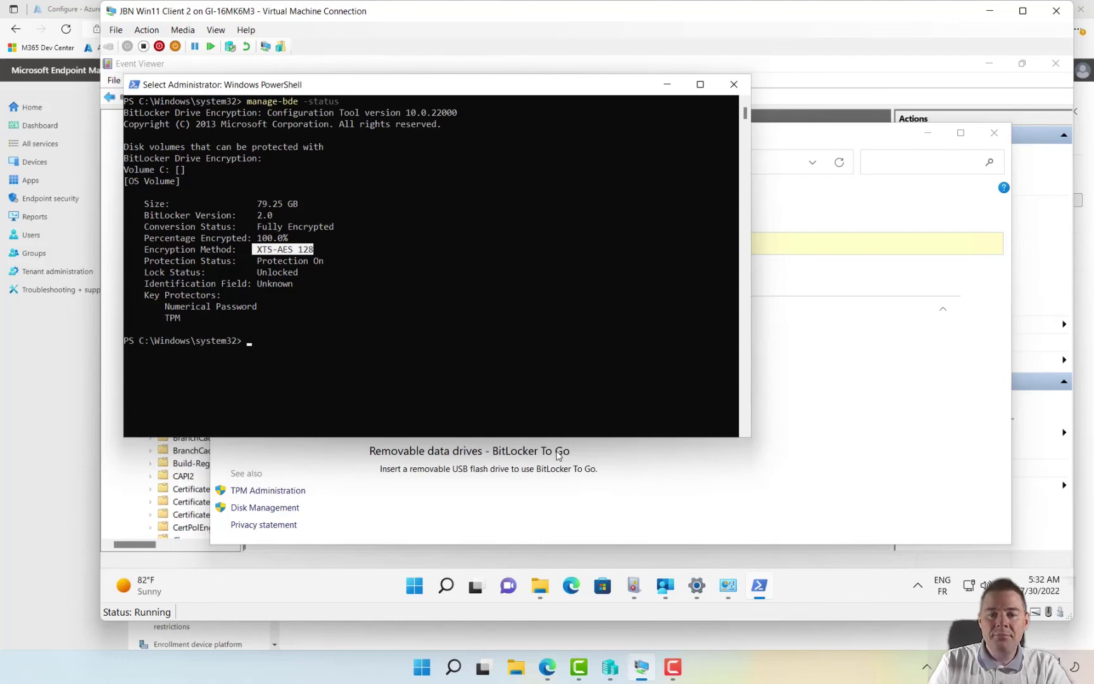
- In Event Viewer, review BitLocker-API events 796, 775, 845 (Azure AD backup) and 817
{"action": "left_click", "coordinate": [633, 587]}
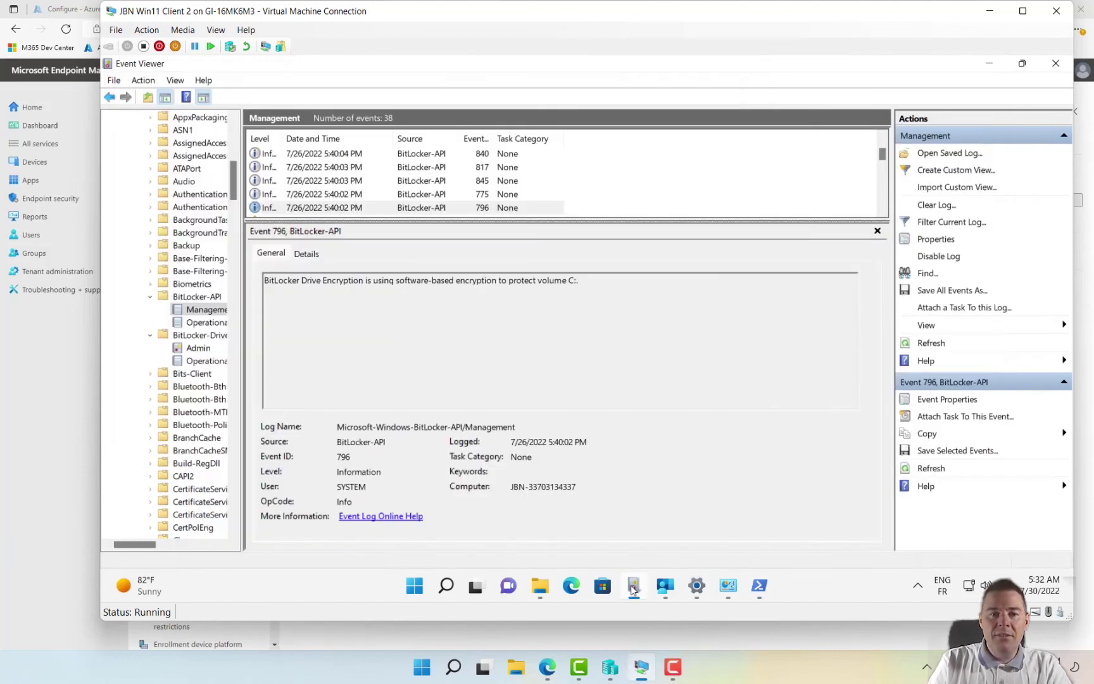
{"action": "left_click", "coordinate": [327, 211]}
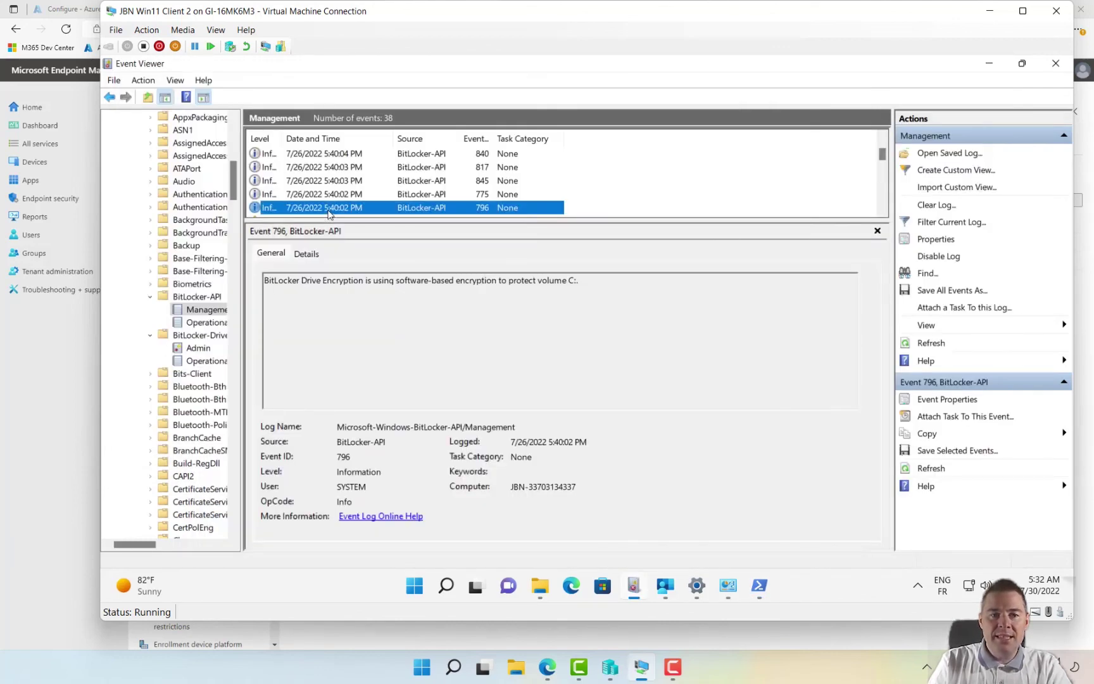
{"action": "left_click_drag", "start_coordinate": [317, 281], "coordinate": [527, 283]}
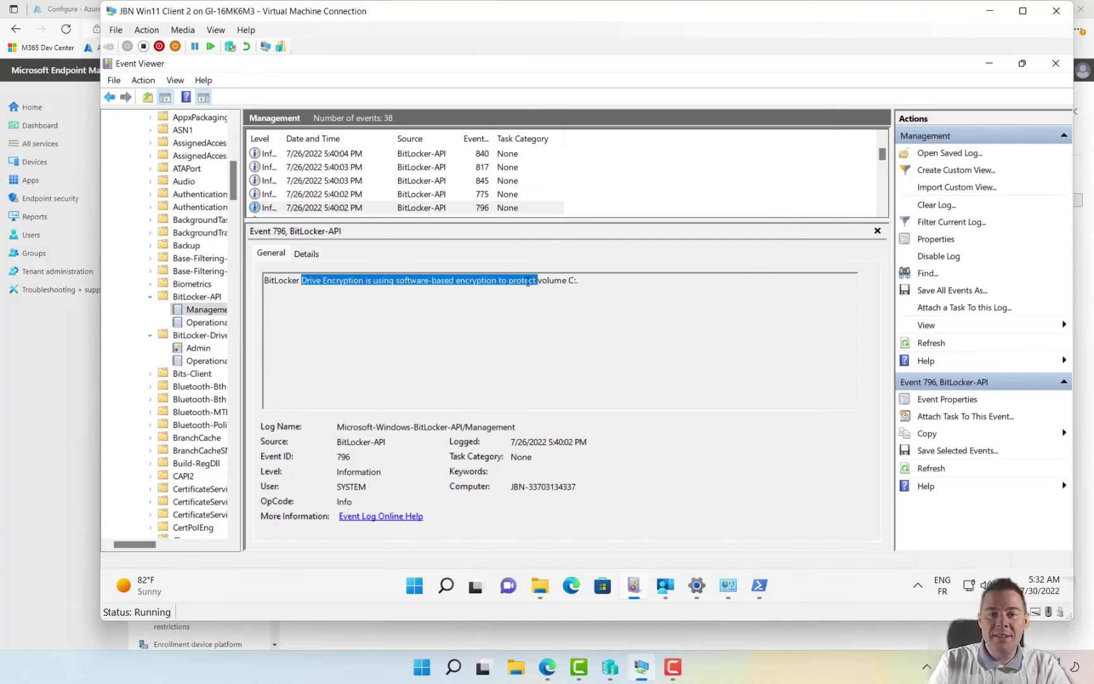
{"action": "left_click", "coordinate": [327, 207]}
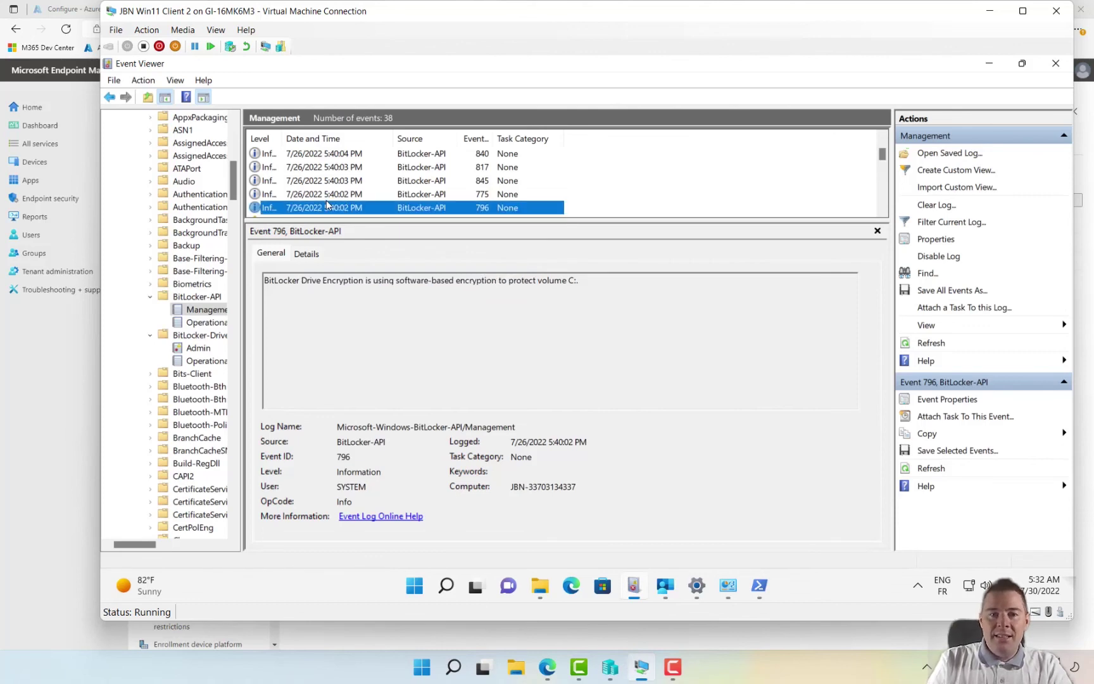
{"action": "key", "text": "Up"}
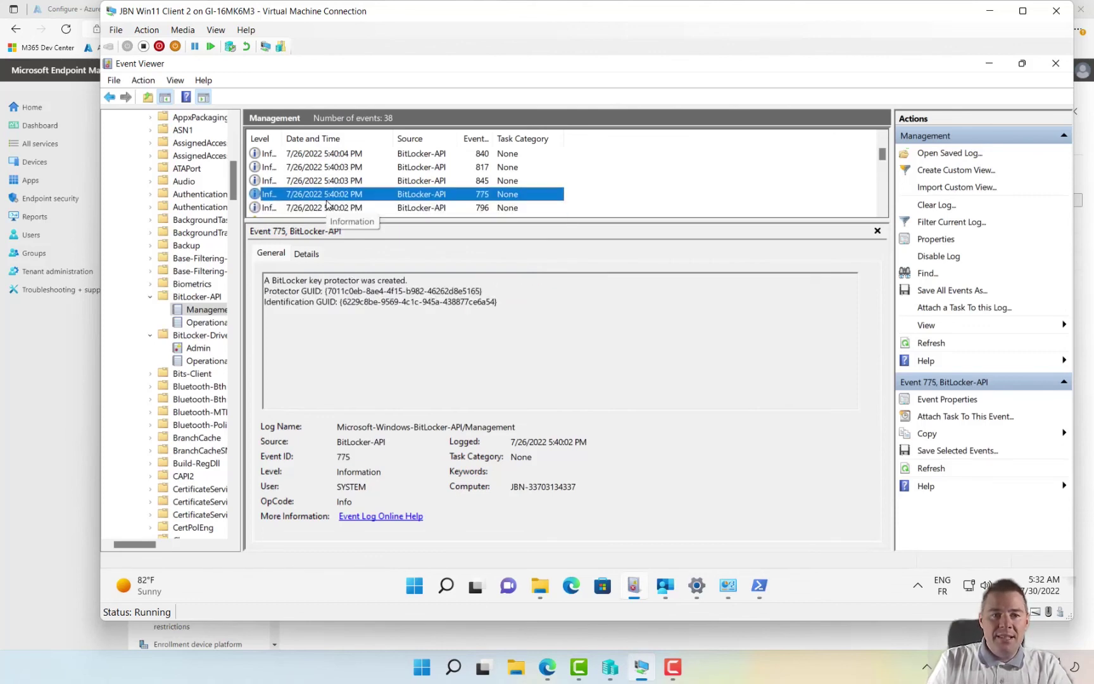
{"action": "key", "text": "Up"}
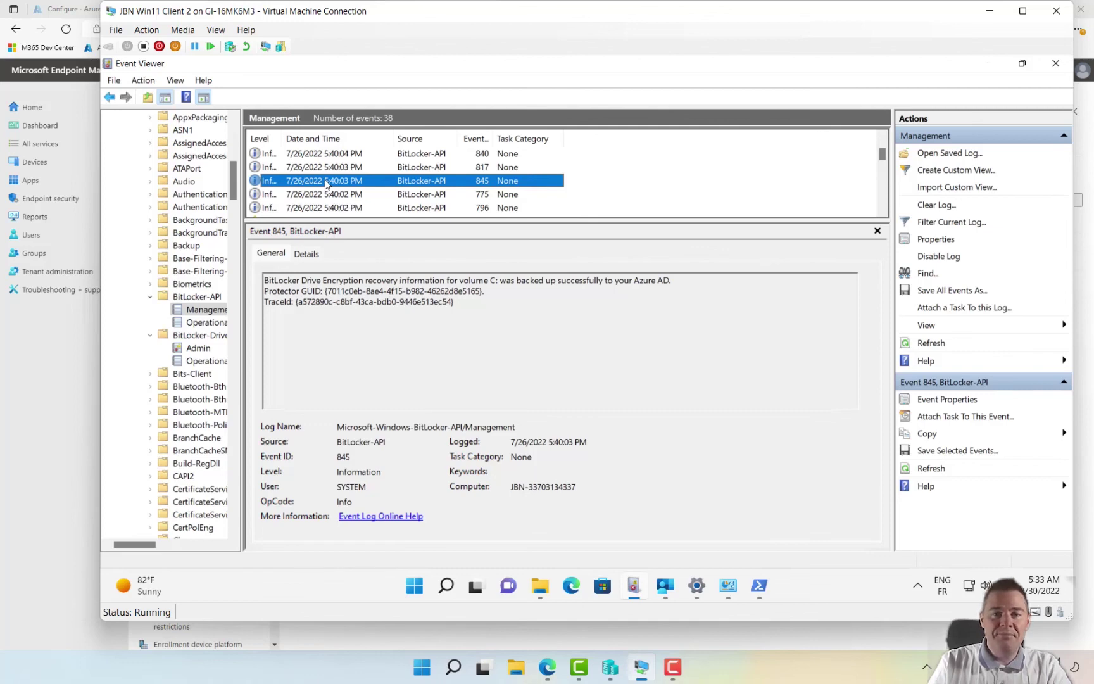
{"action": "key", "text": "Up"}
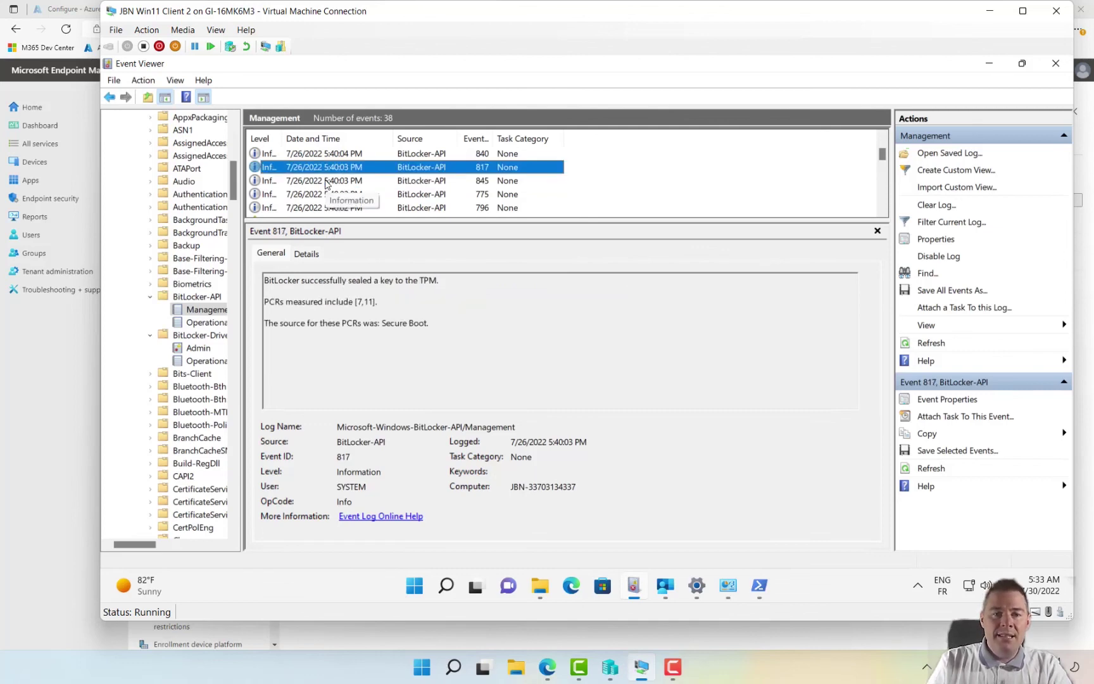
- Review events 840 and 780, inspect event 768's XTS-AES 128 details, and widen the tree pane
{"action": "key", "text": "Up"}
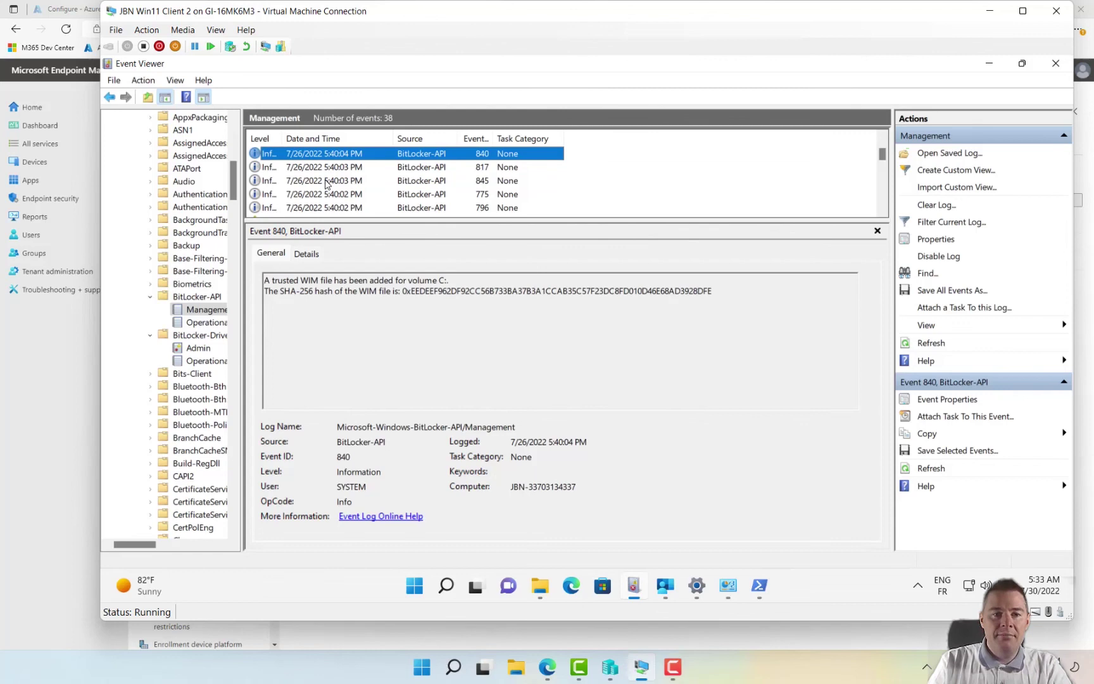
{"action": "key", "text": "Up"}
{"action": "key", "text": "Up"}
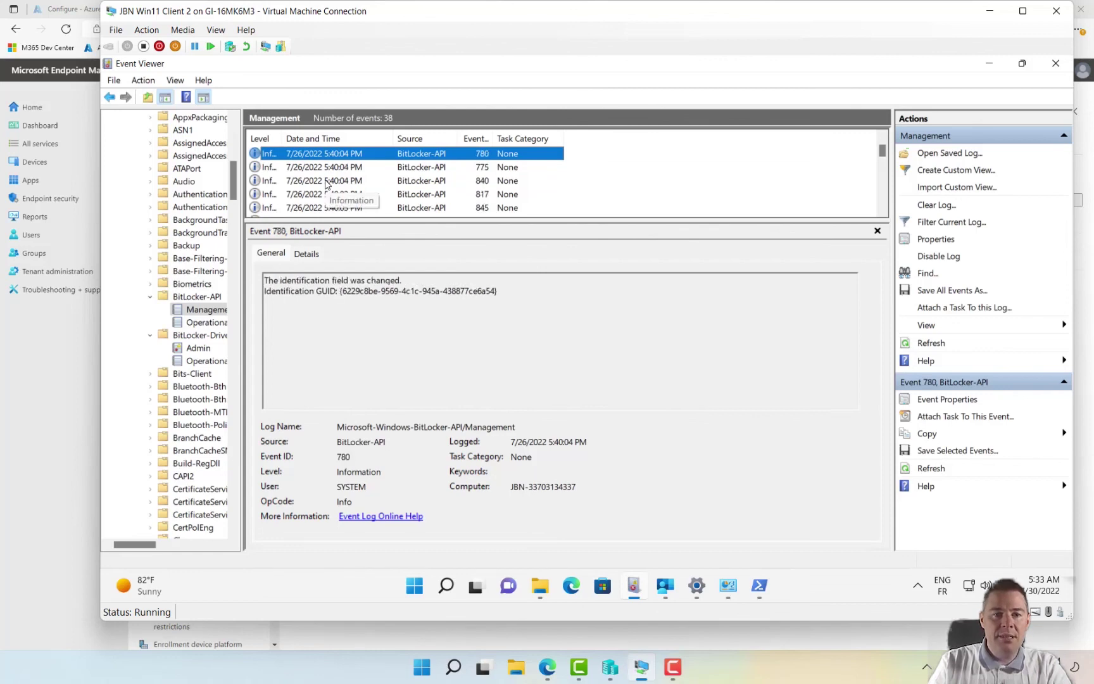
{"action": "key", "text": "Up"}
{"action": "key", "text": "Up"}
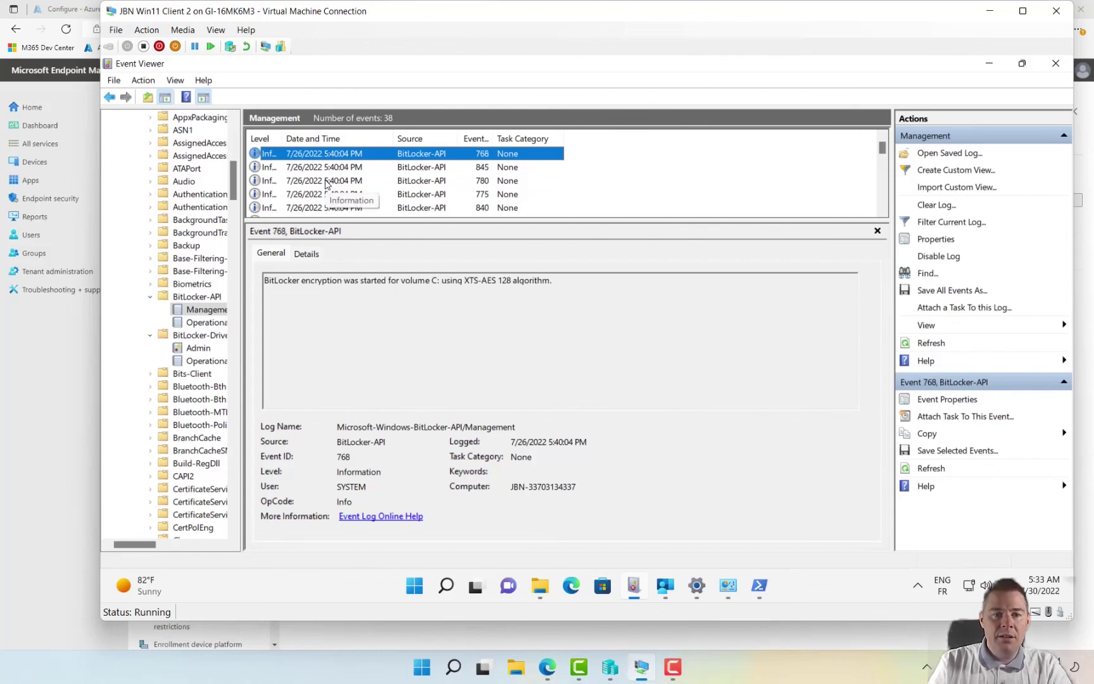
{"action": "left_click", "coordinate": [469, 280]}
{"action": "left_click_drag", "start_coordinate": [469, 280], "coordinate": [518, 281]}
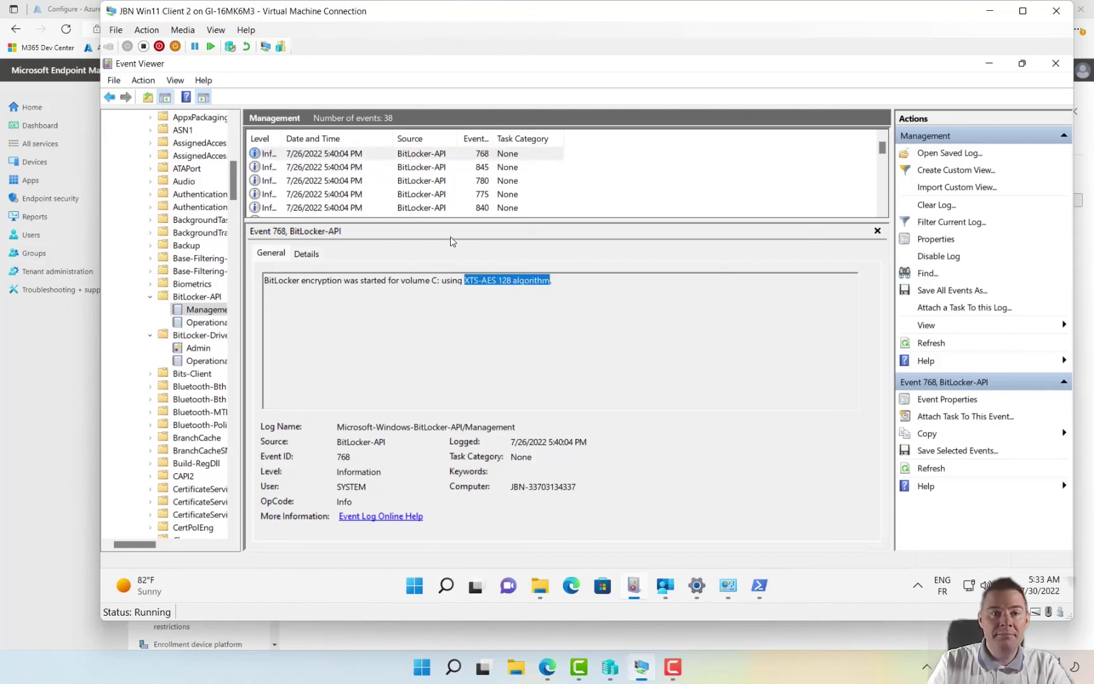
{"action": "double_click", "coordinate": [329, 157]}
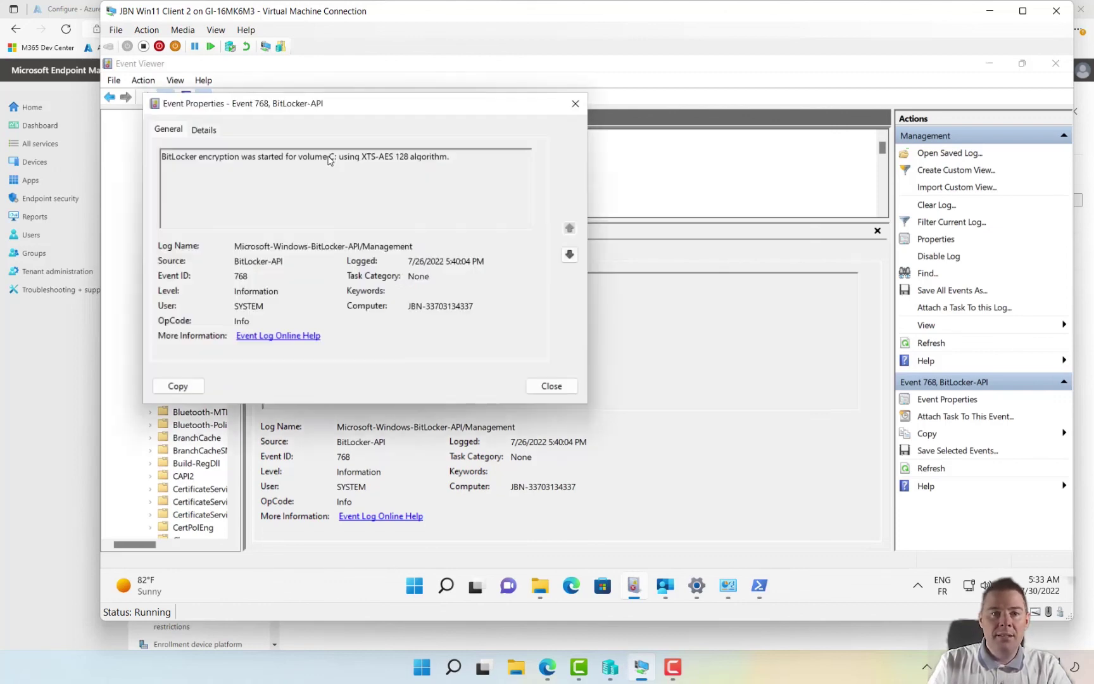
{"action": "left_click", "coordinate": [555, 387]}
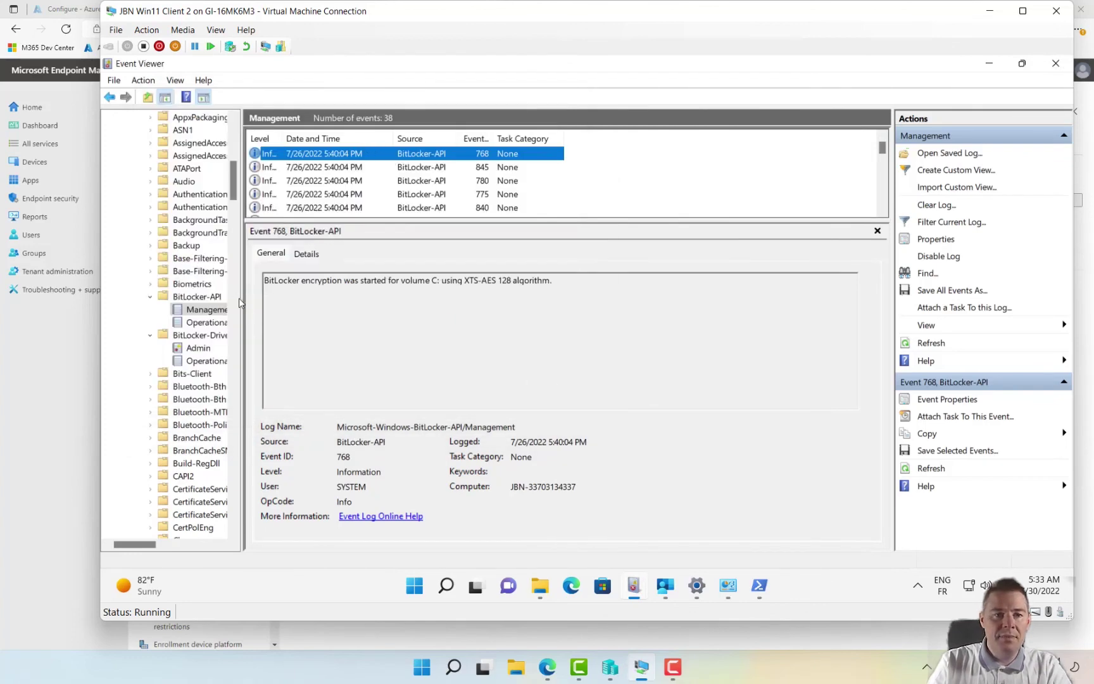
{"action": "left_click_drag", "start_coordinate": [241, 298], "coordinate": [277, 298]}
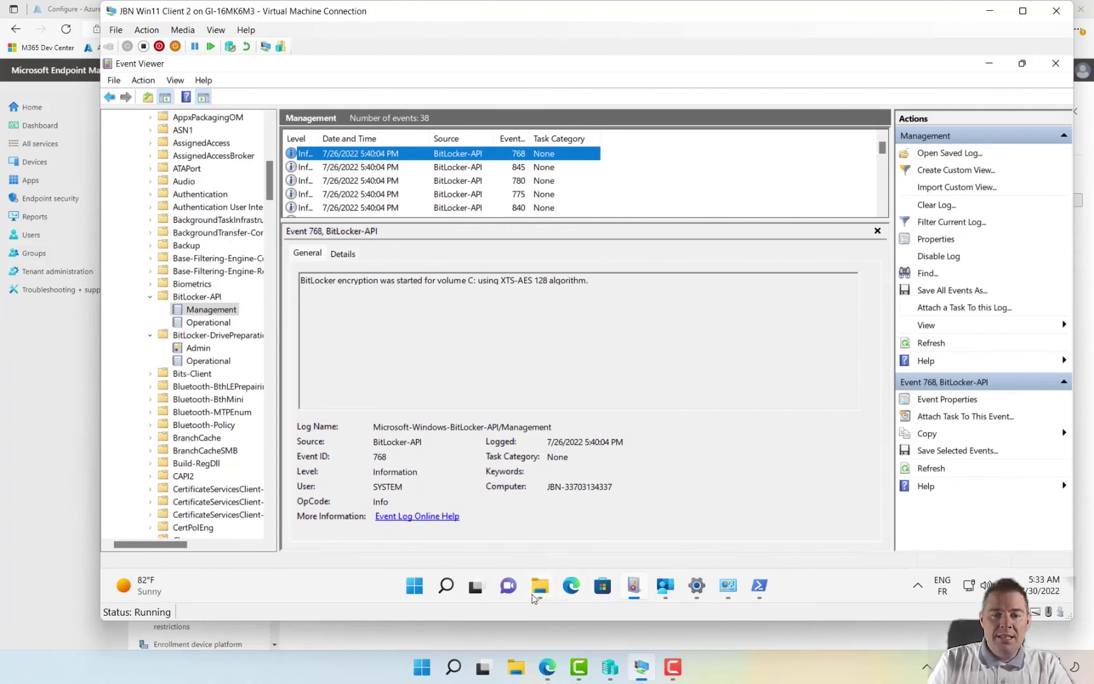
- Reveal the VM device's BitLocker recovery key on its Recovery keys page in Endpoint Manager
{"action": "left_click", "coordinate": [547, 667]}
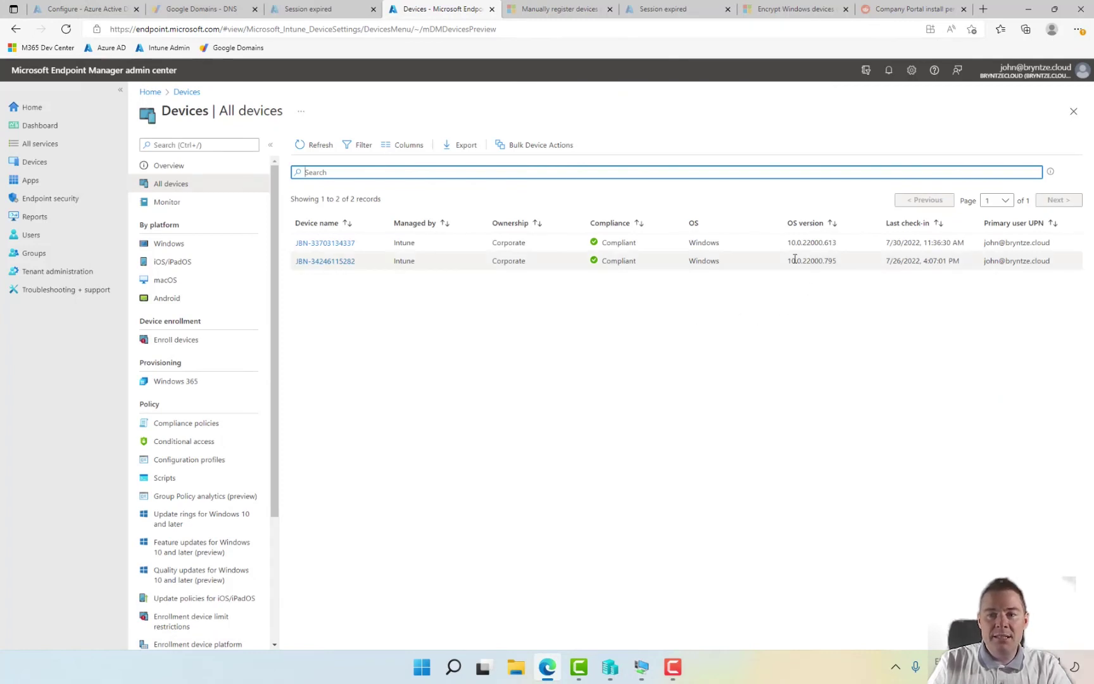
{"action": "left_click", "coordinate": [320, 248]}
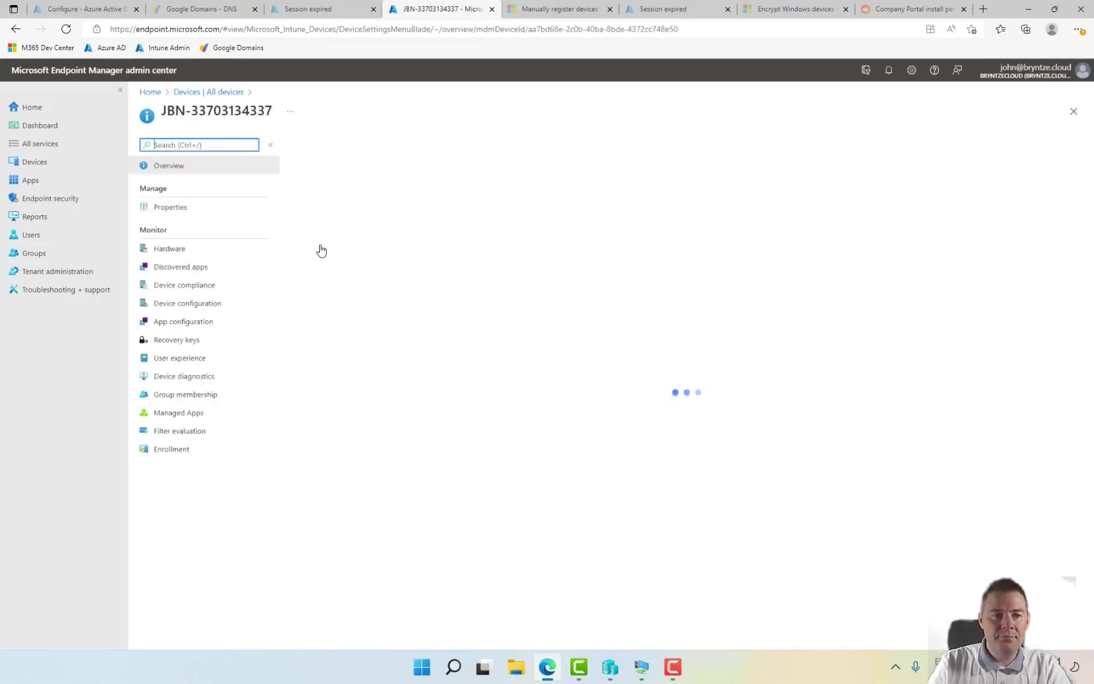
{"action": "left_click", "coordinate": [172, 343]}
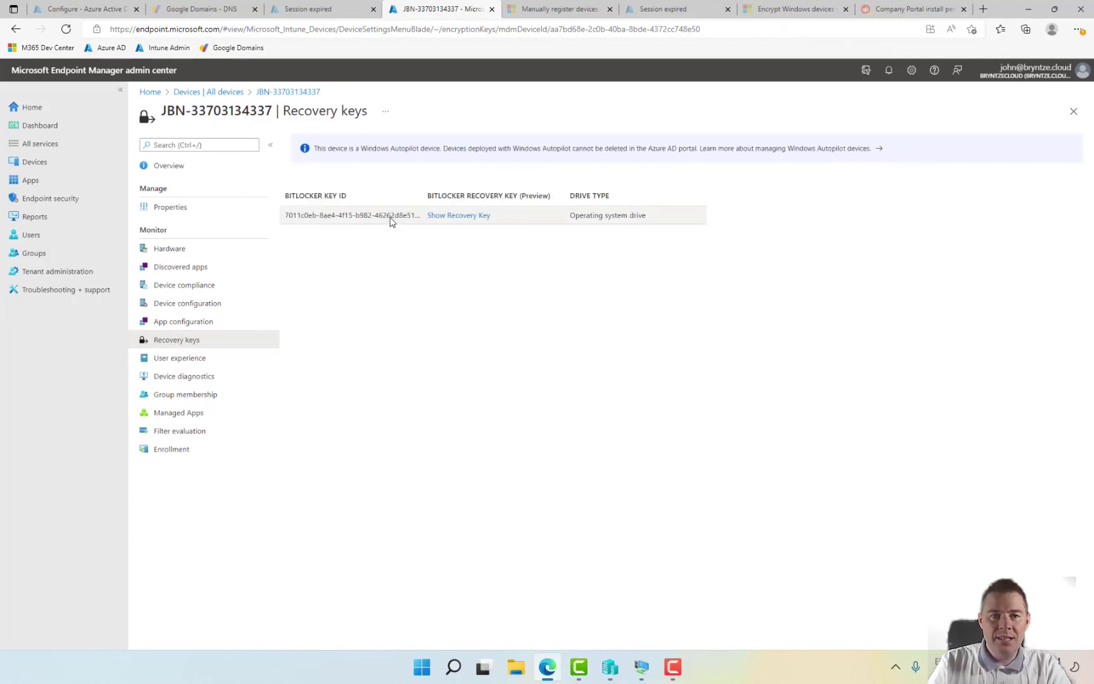
{"action": "left_click", "coordinate": [457, 217]}
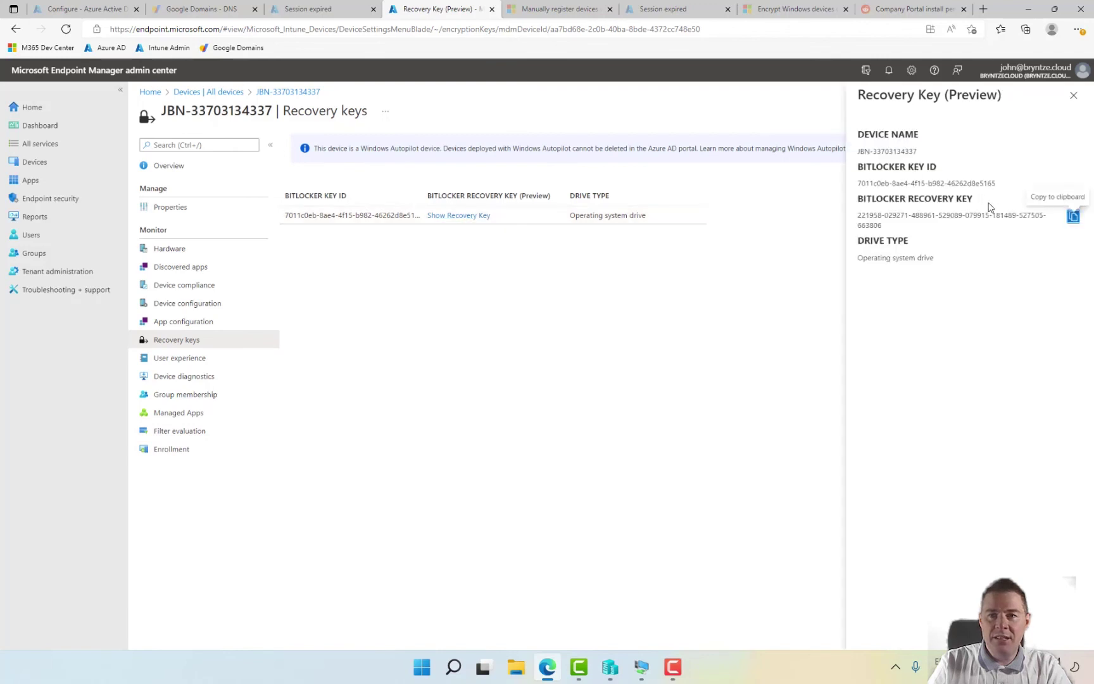